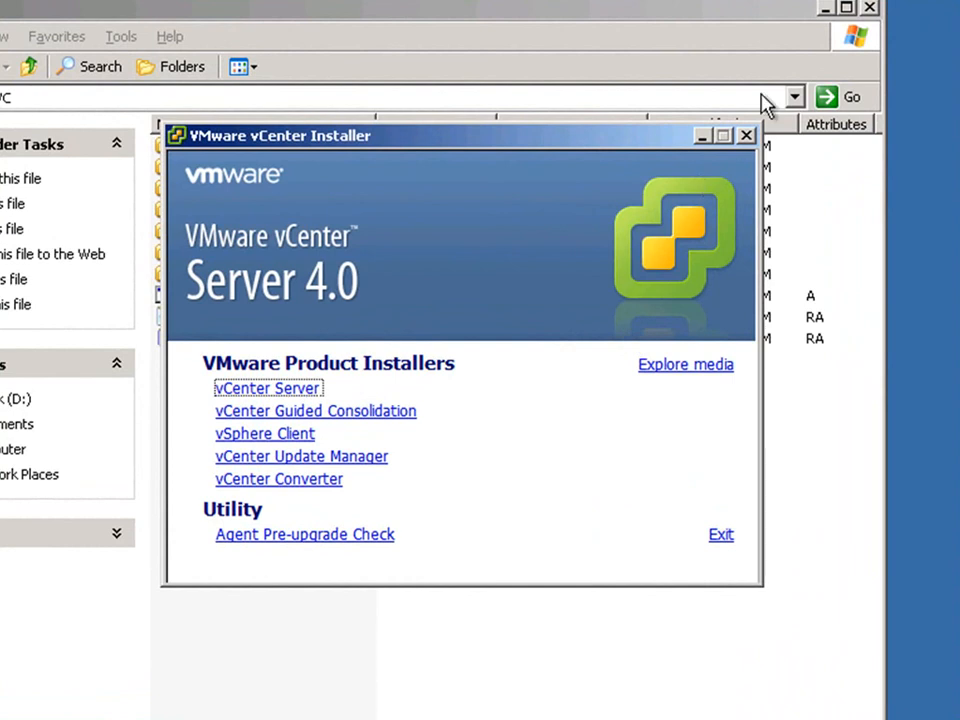
# Step: Launch the vCenter Server installer with English (United States) as the setup language
pyautogui.click(870, 8)
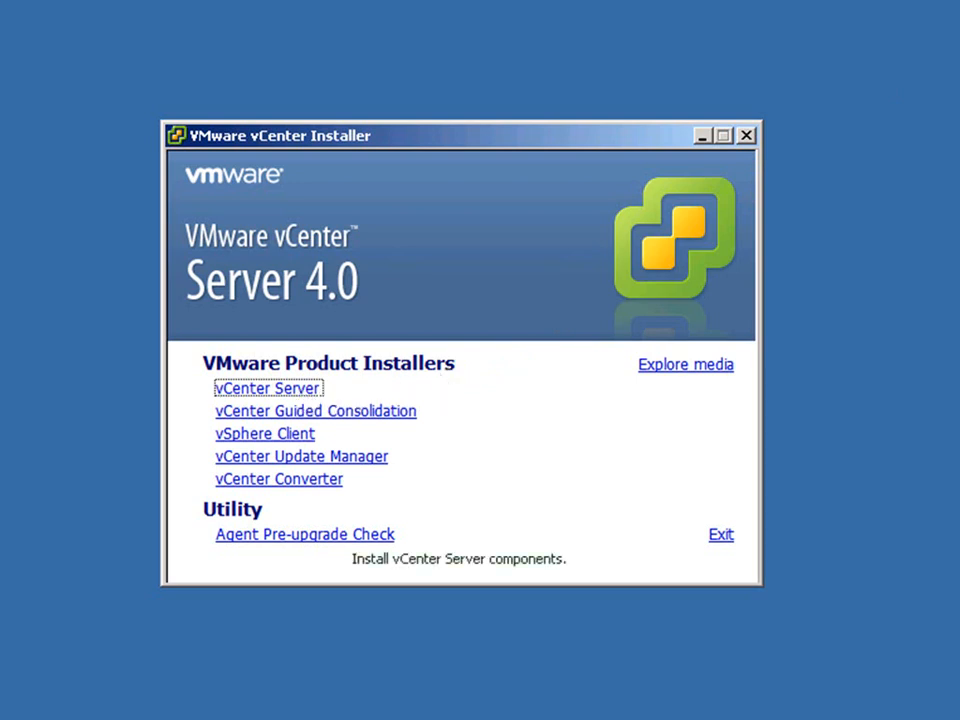
pyautogui.click(298, 398)
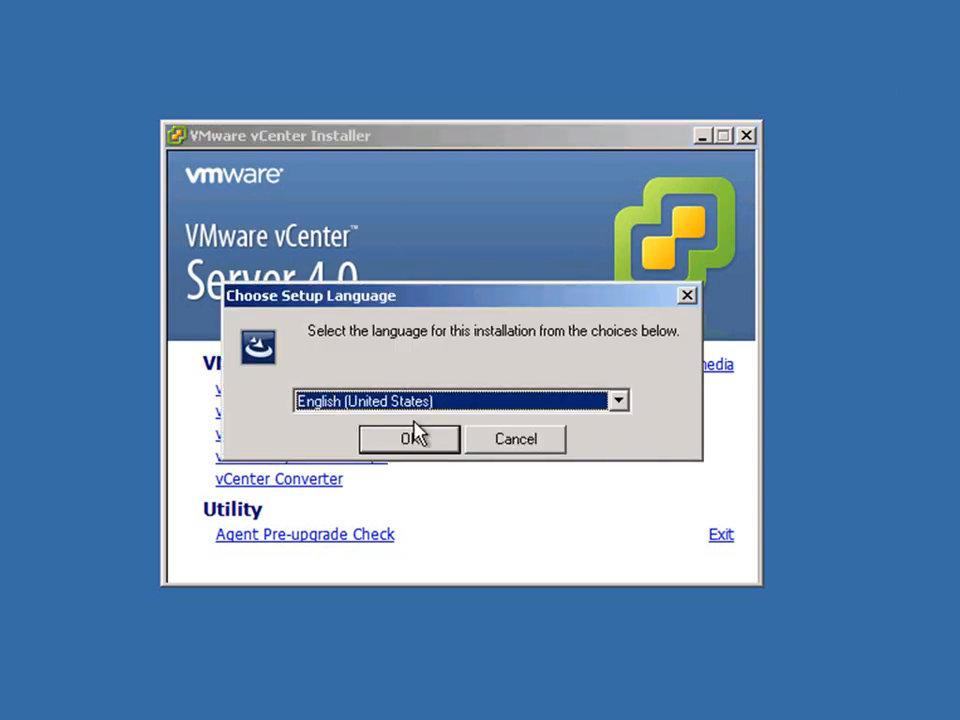
pyautogui.click(408, 440)
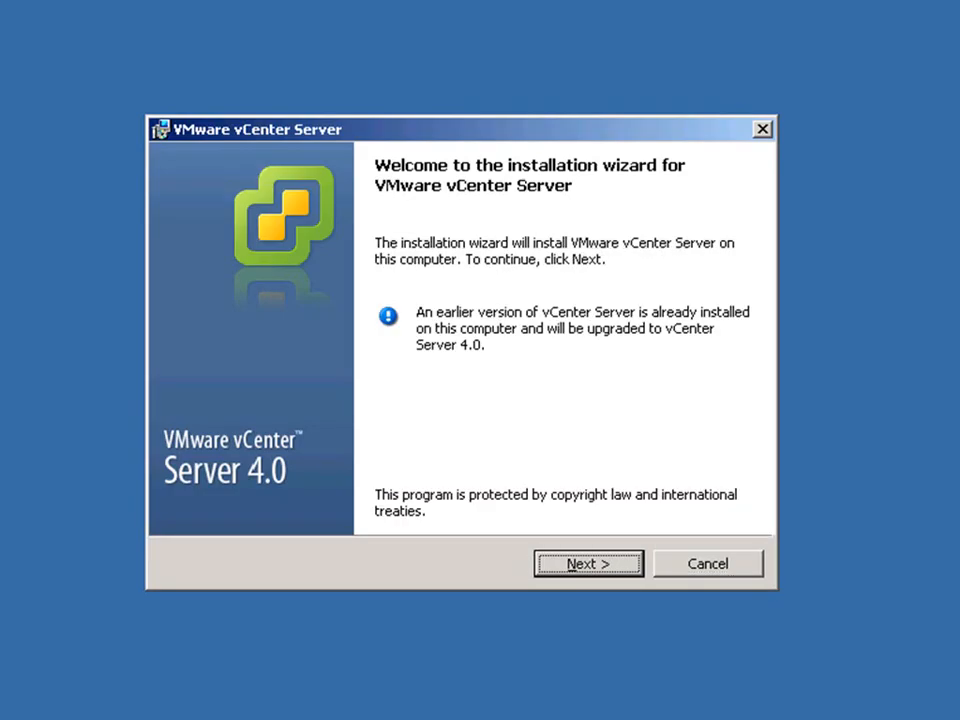
# Step: Accept the vCenter Server license terms and continue in evaluation mode without a license key
pyautogui.click(574, 566)
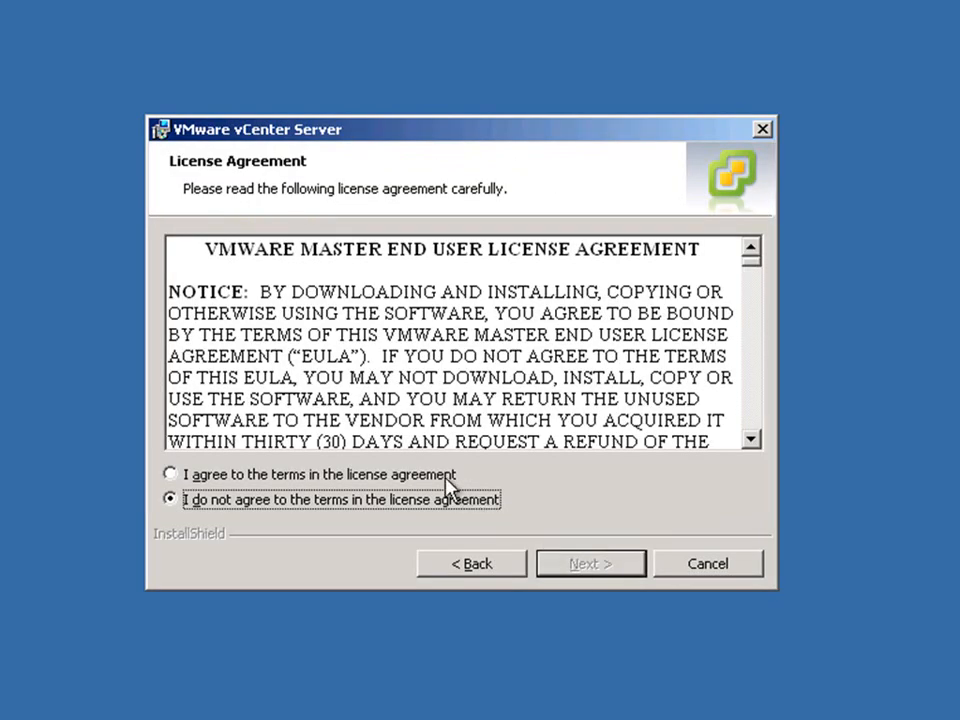
pyautogui.click(452, 478)
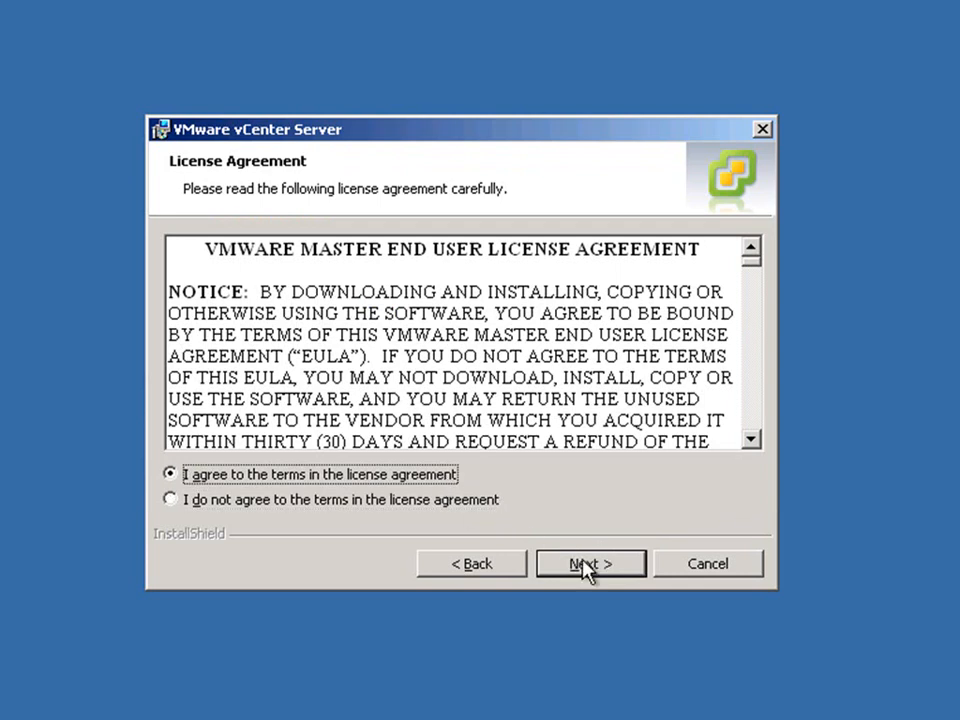
pyautogui.click(591, 568)
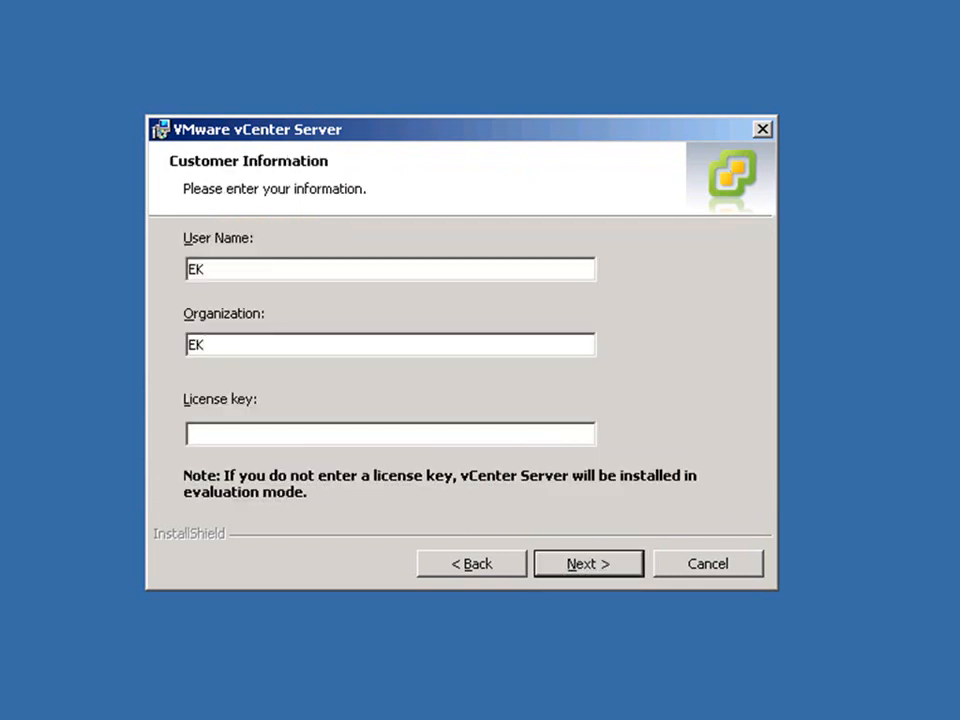
pyautogui.click(596, 568)
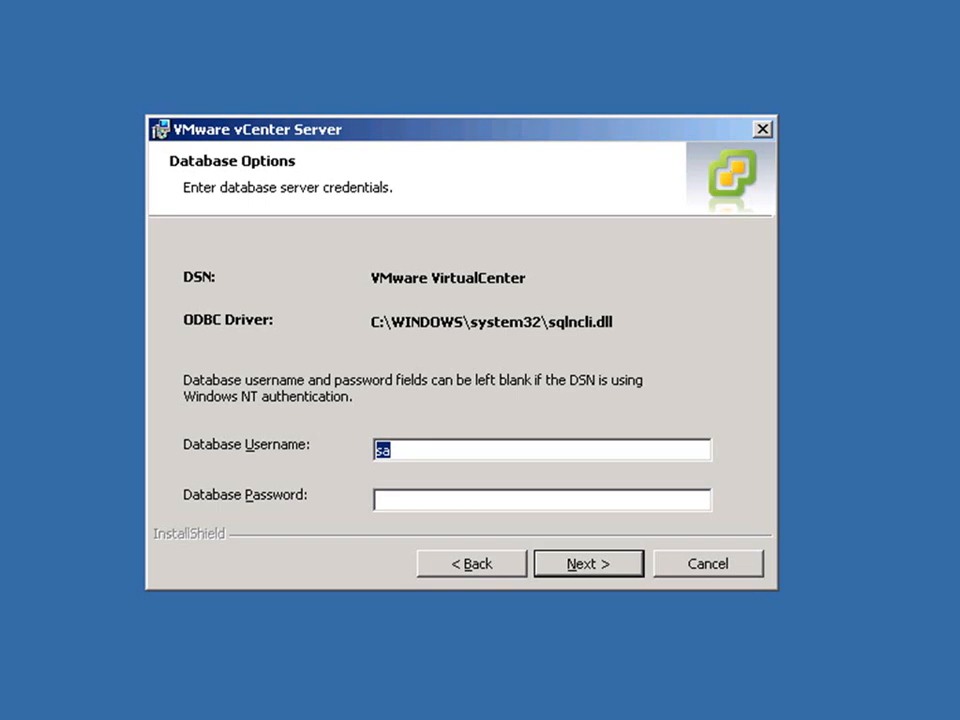
# Step: Enter the database password for user sa and submit the database credentials
pyautogui.press('Tab')
pyautogui.write('*************')
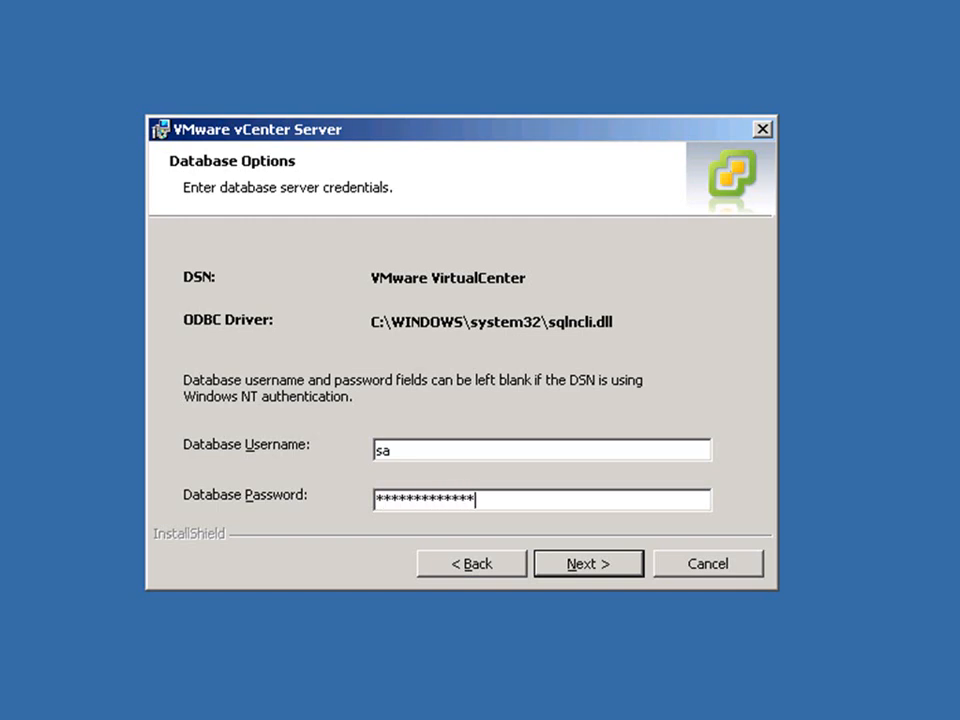
pyautogui.click(608, 568)
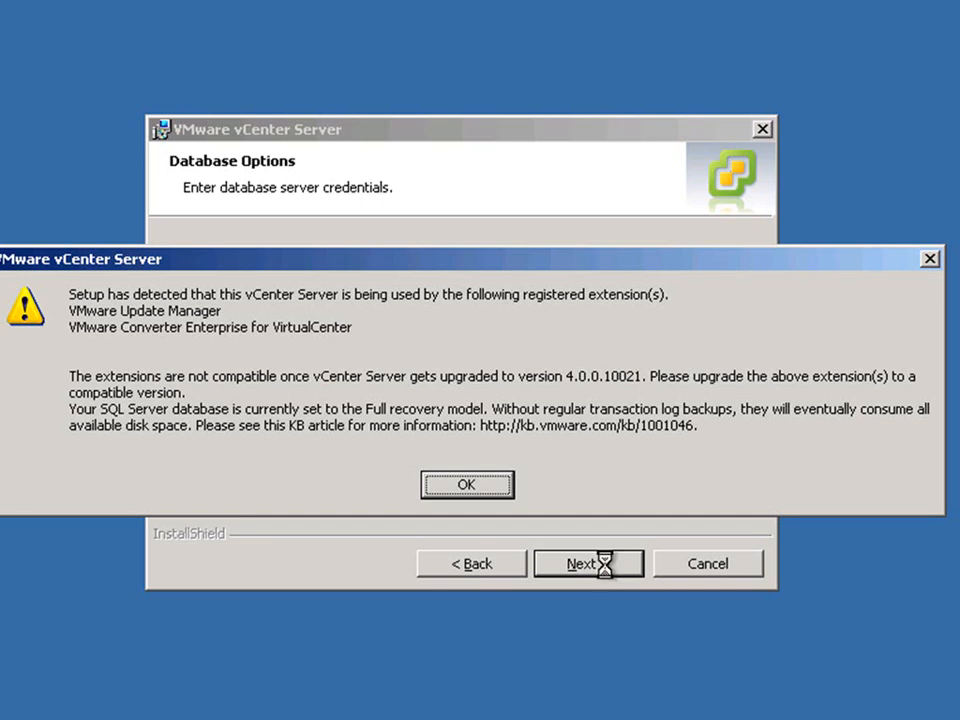
# Step: Acknowledge the extension warning and upgrade the existing vCenter database, confirming it is backed up
pyautogui.click(466, 485)
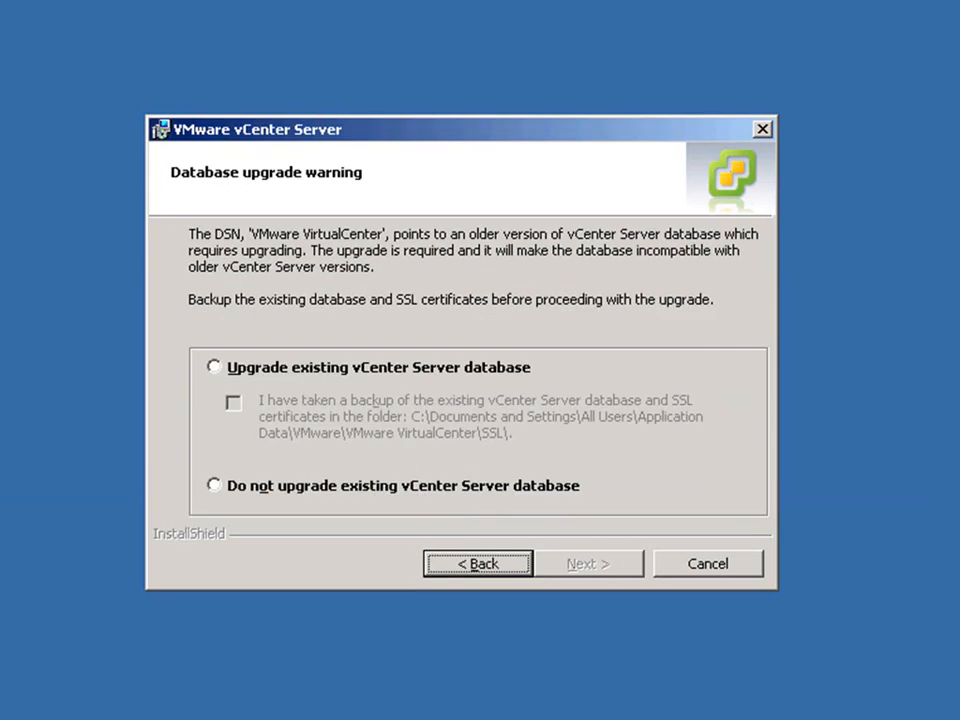
pyautogui.click(237, 372)
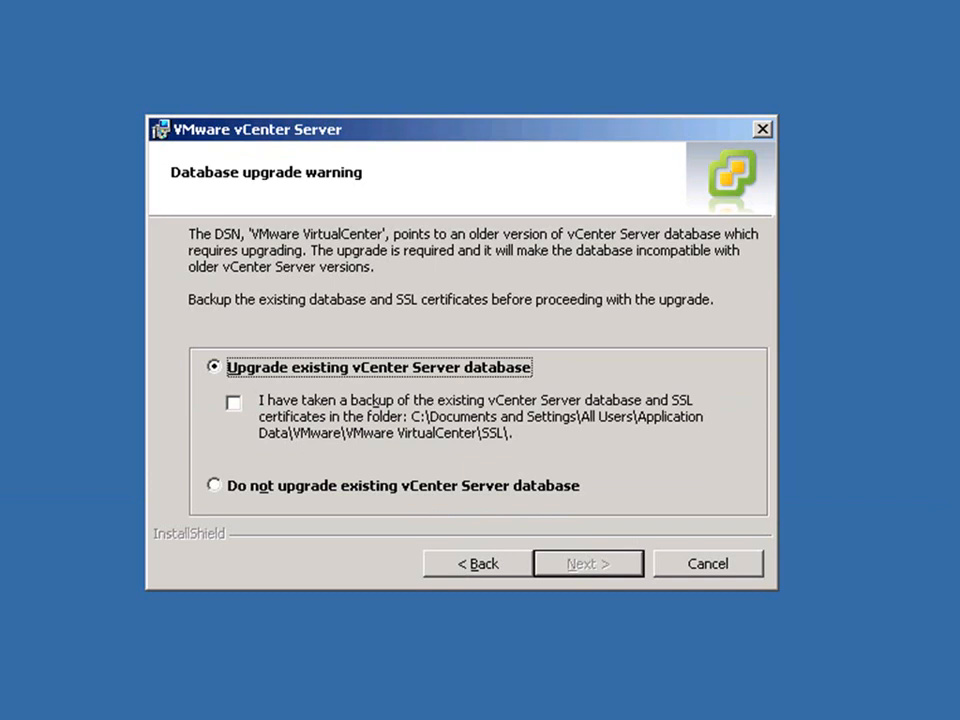
pyautogui.click(234, 403)
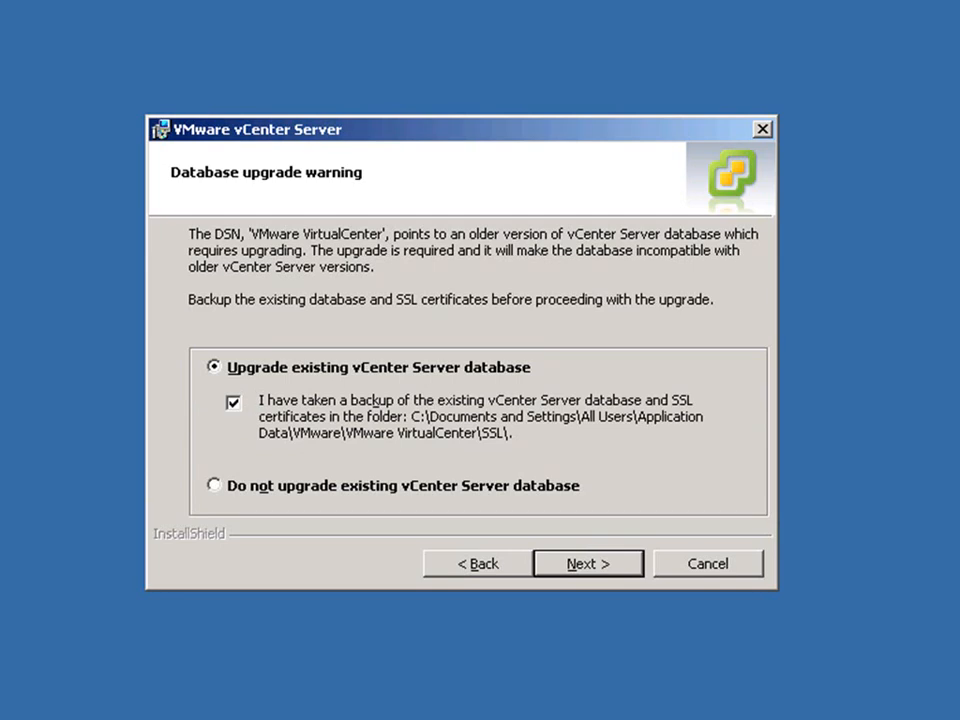
pyautogui.click(576, 563)
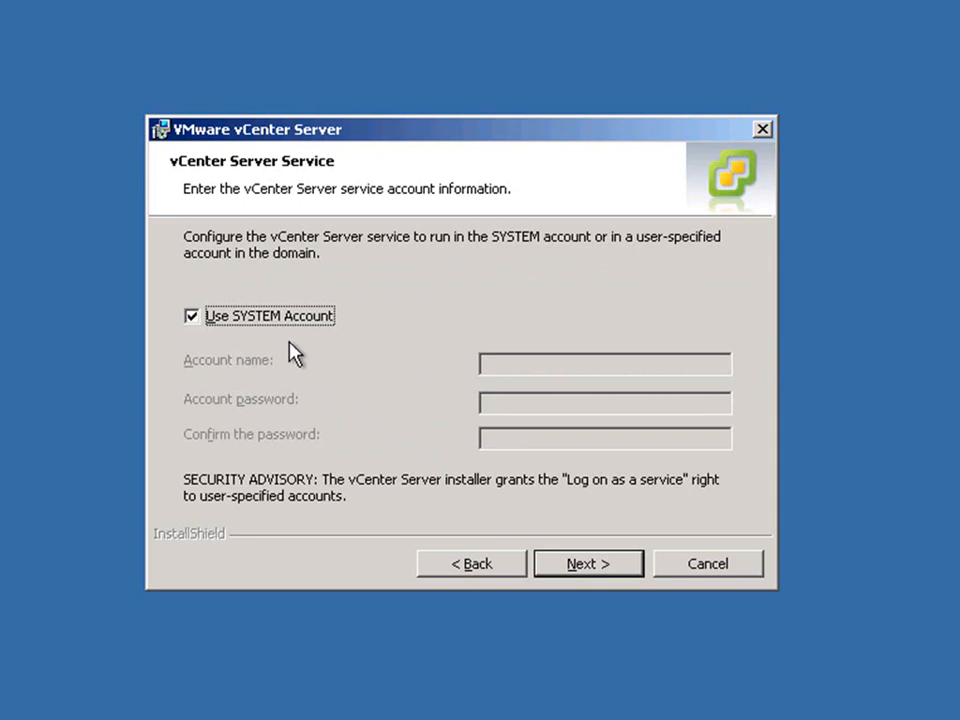
# Step: Install vCenter Server 4.0 using the SYSTEM account and the default ports
pyautogui.click(599, 573)
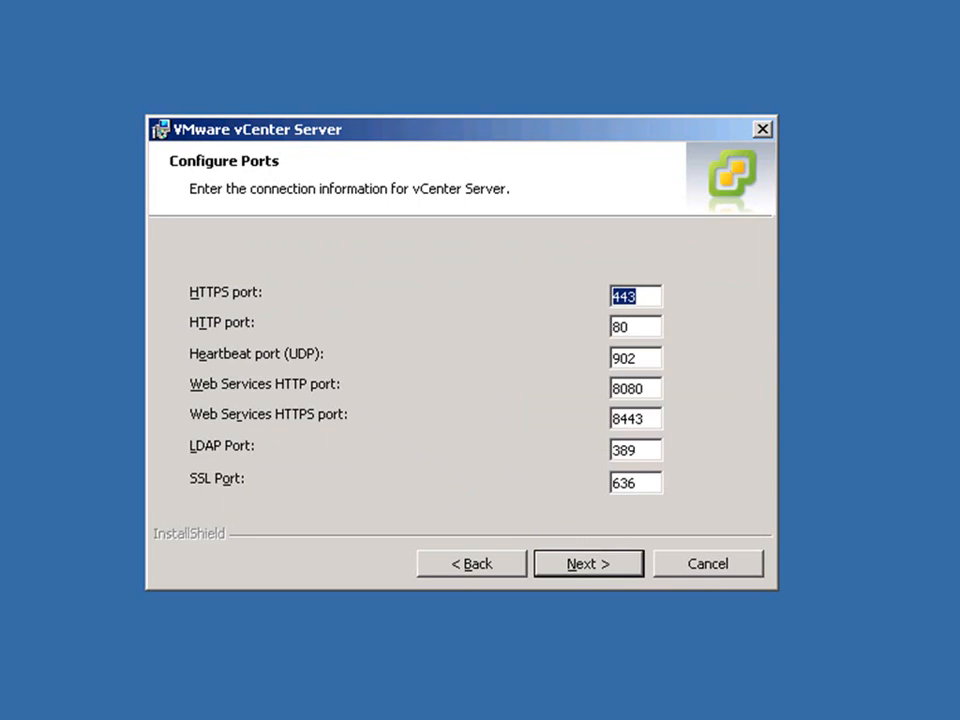
pyautogui.click(601, 566)
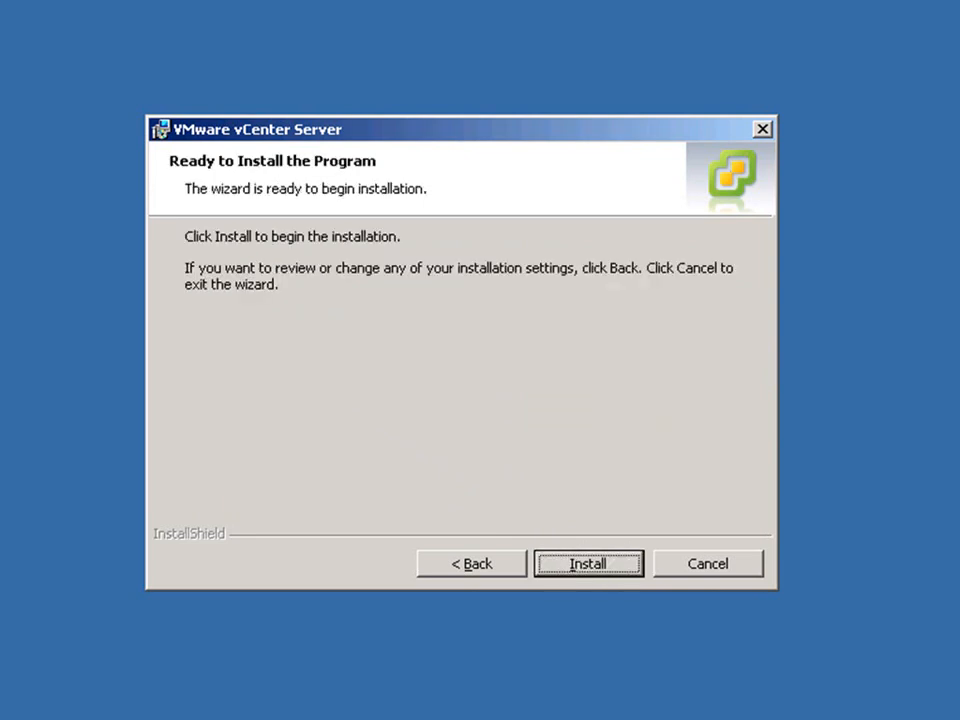
pyautogui.click(590, 564)
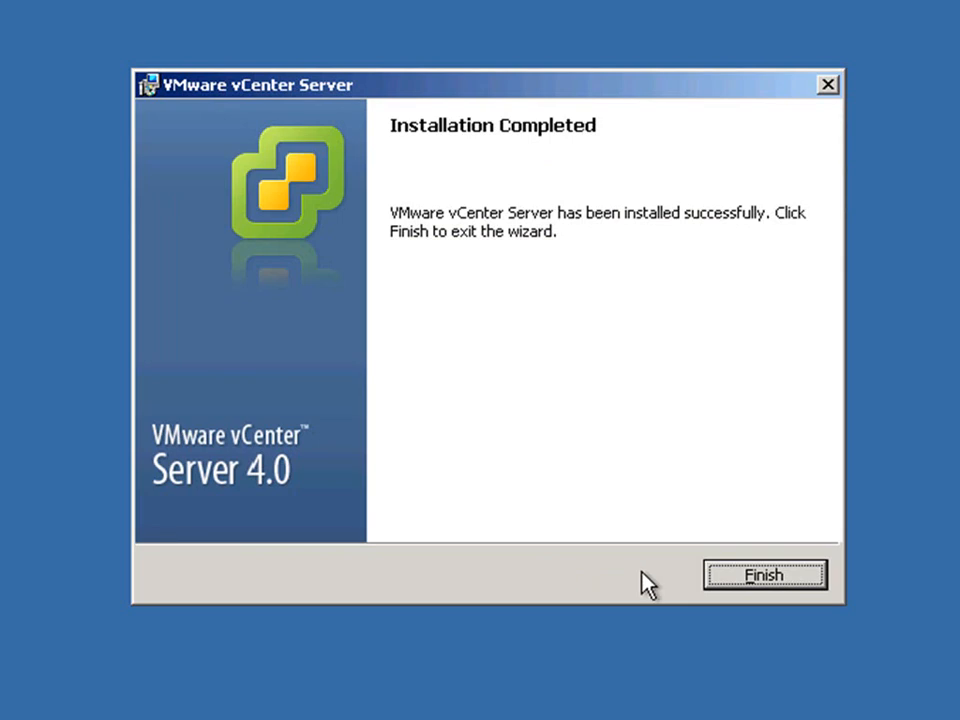
# Step: Finish the vCenter Server wizard and start the vSphere Client installer in English
pyautogui.click(762, 577)
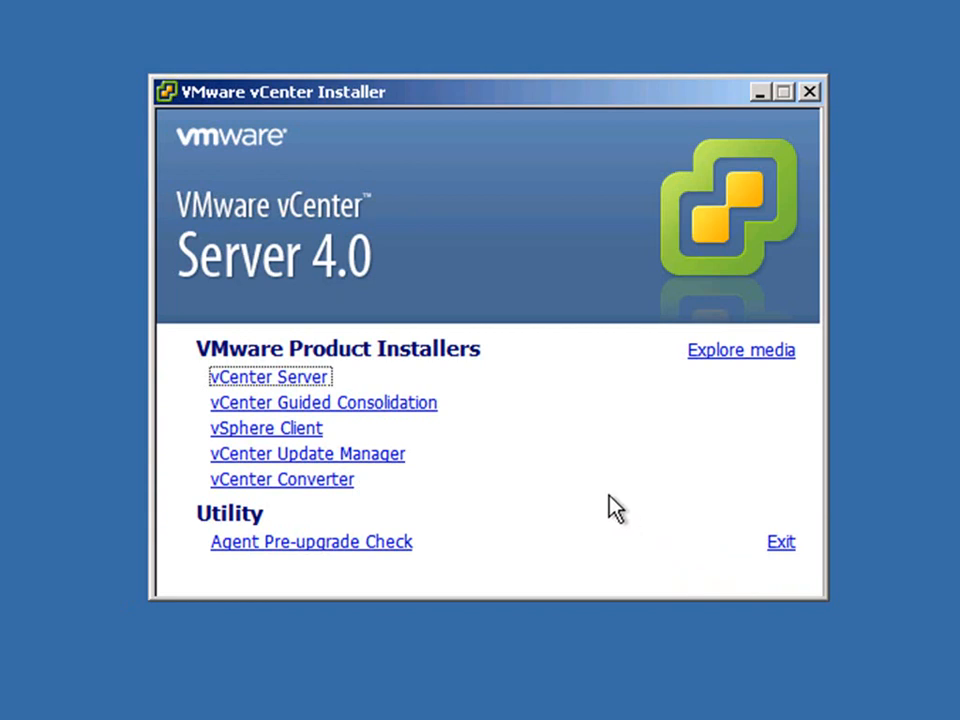
pyautogui.click(306, 436)
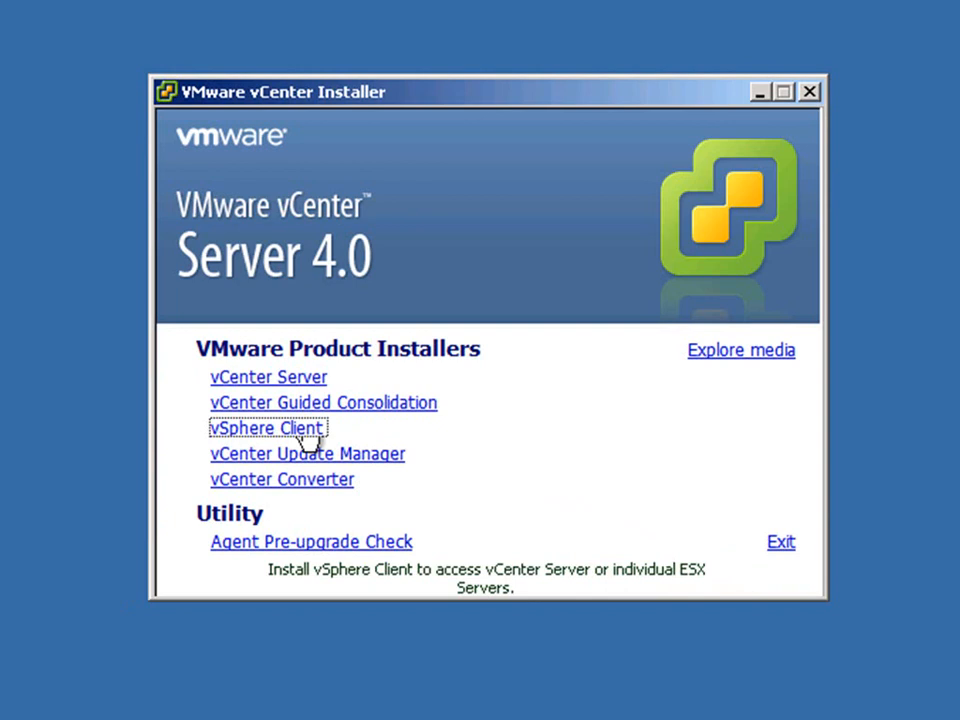
pyautogui.click(420, 437)
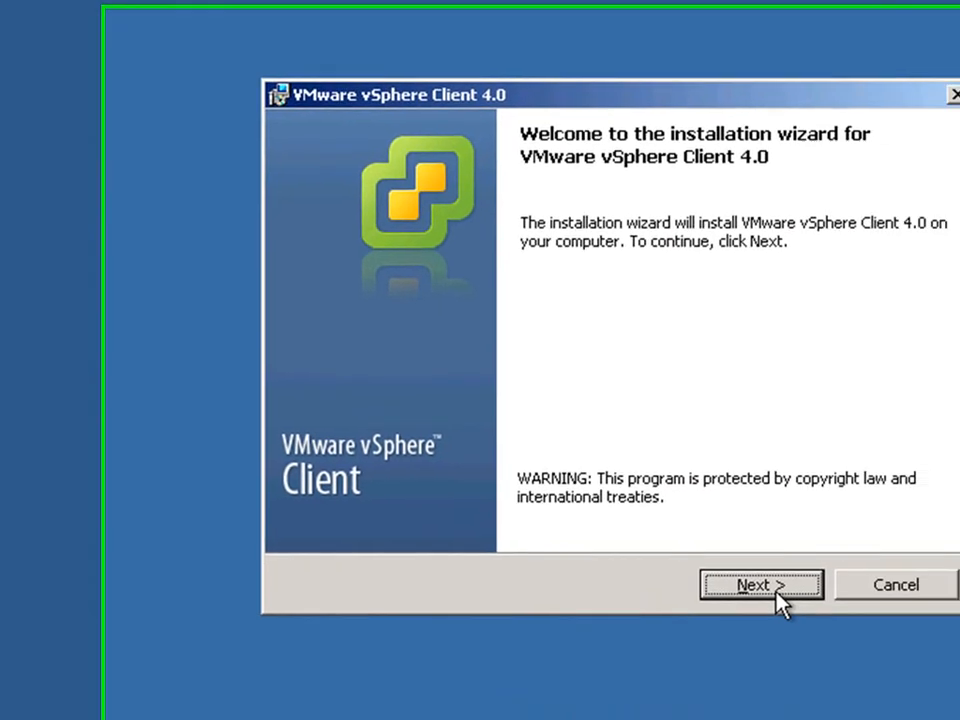
# Step: Install vSphere Client 4.0 together with vSphere Host Update Utility 4.0, accepting the license
pyautogui.click(959, 612)
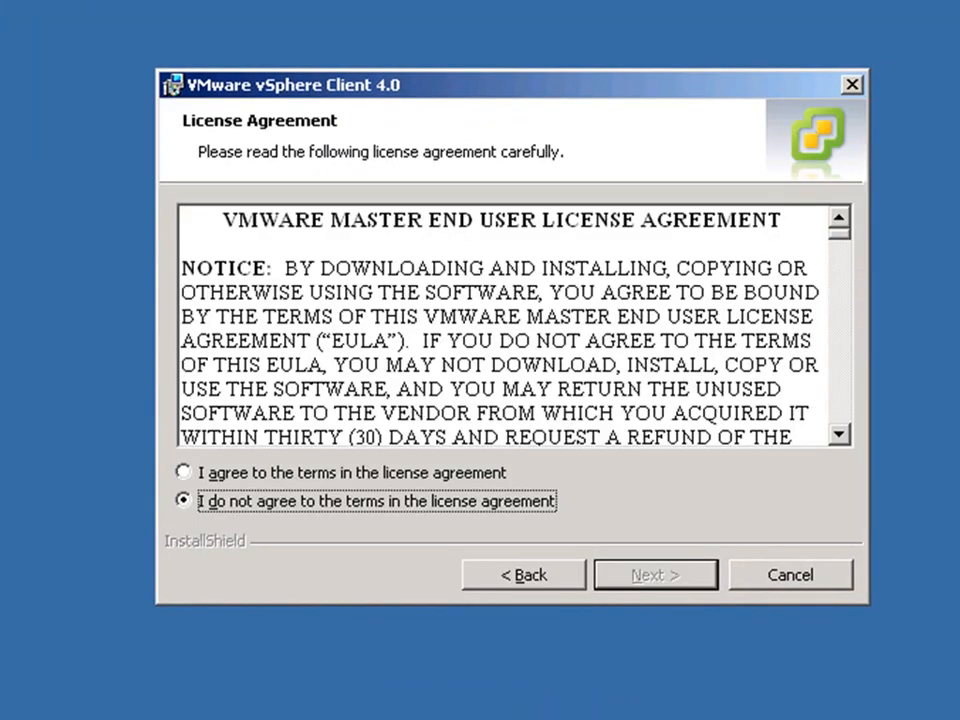
pyautogui.click(459, 473)
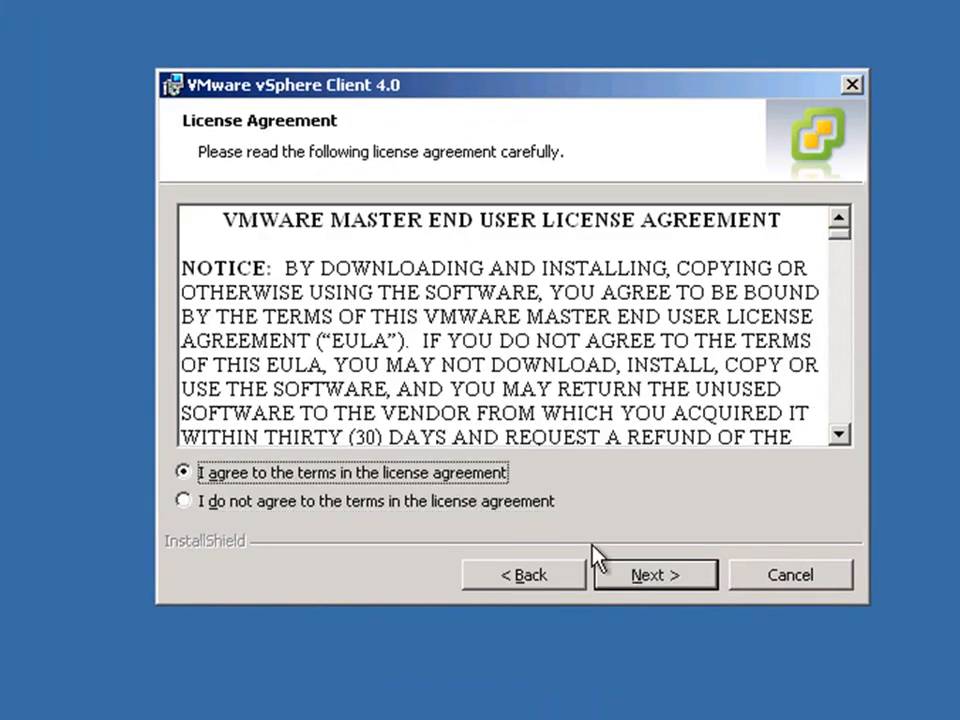
pyautogui.click(605, 572)
pyautogui.click(607, 573)
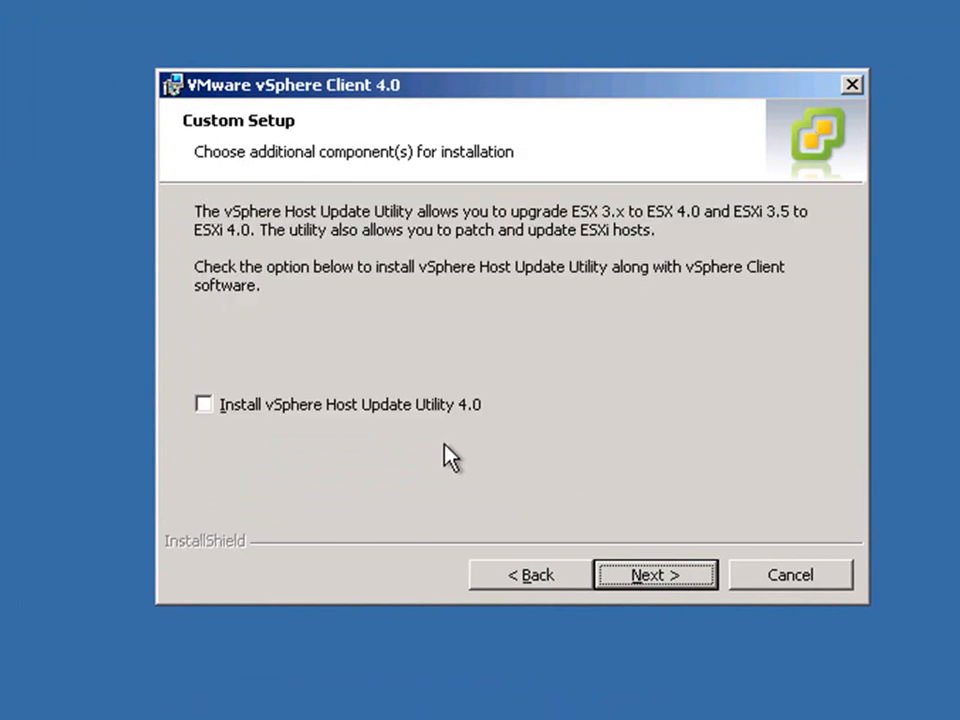
pyautogui.click(406, 405)
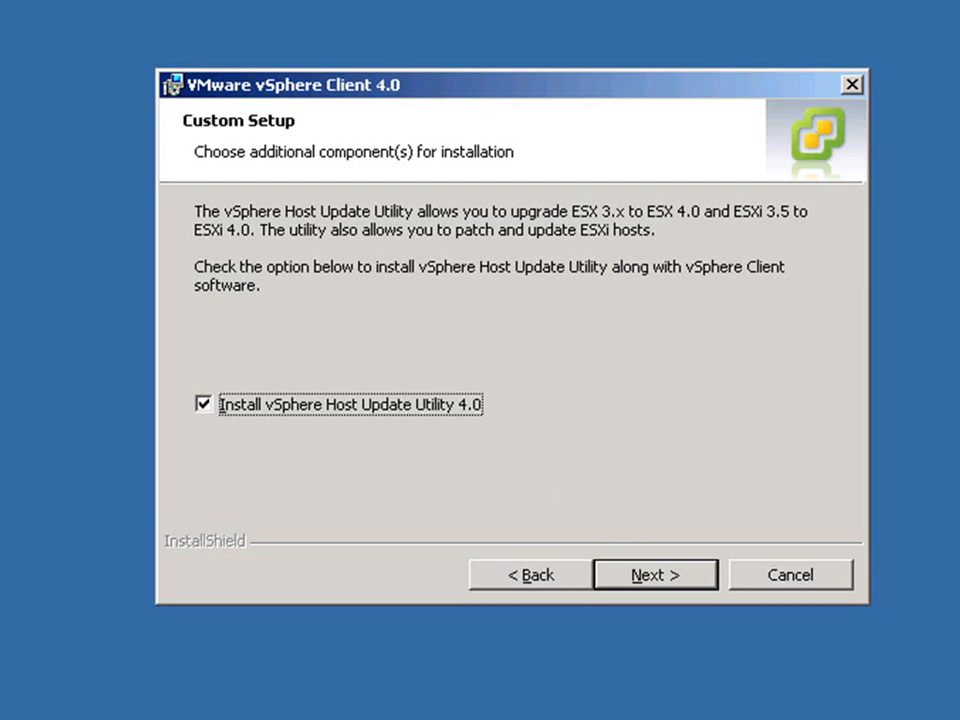
pyautogui.press('Return')
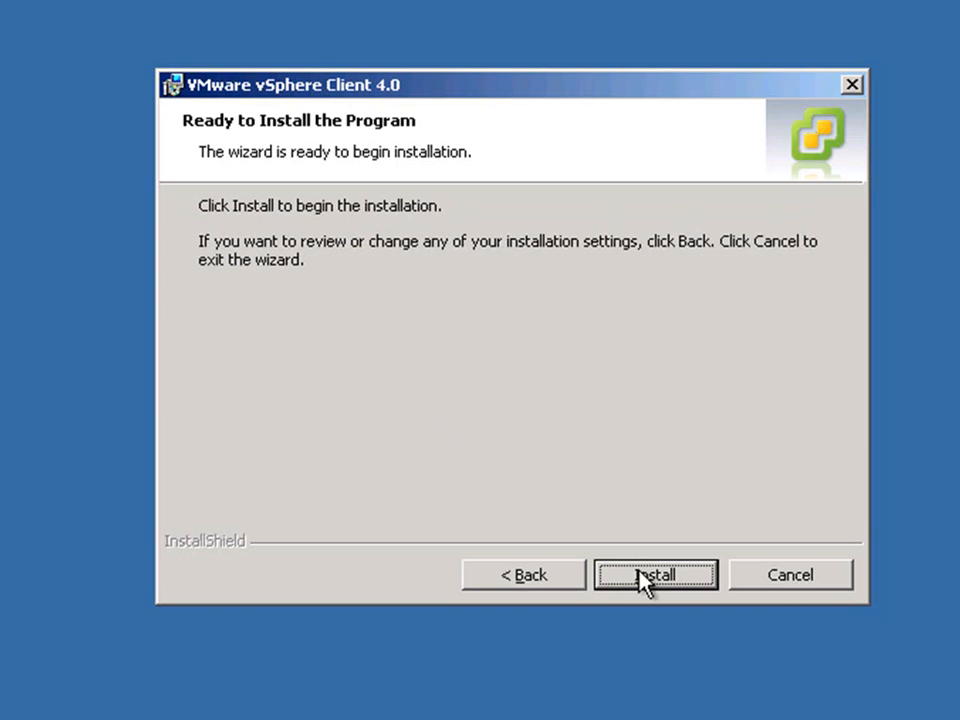
pyautogui.click(641, 577)
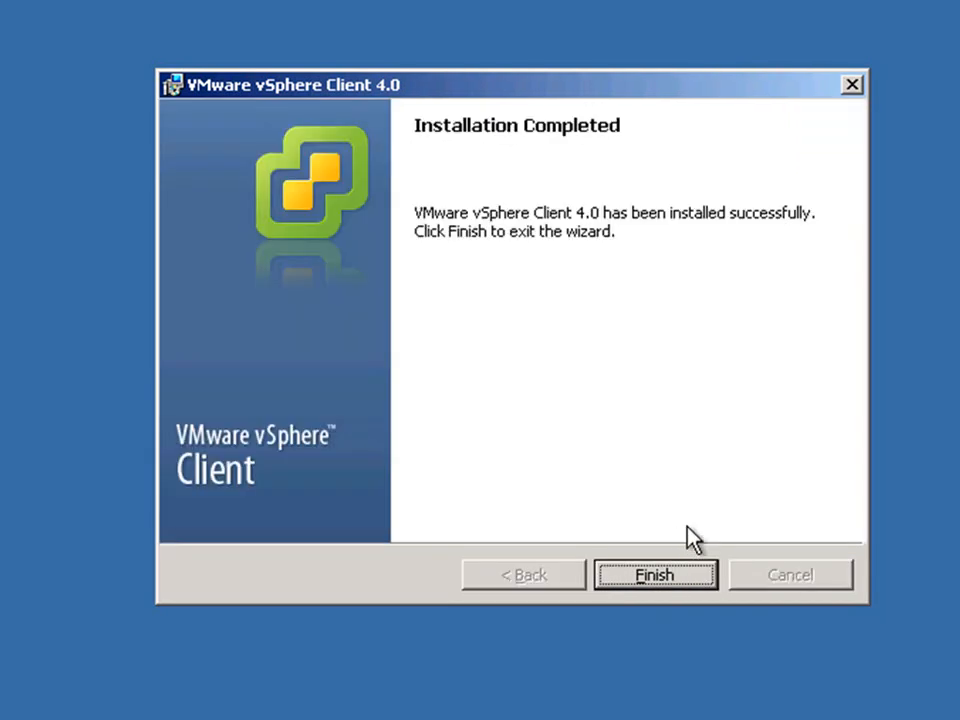
pyautogui.click(663, 567)
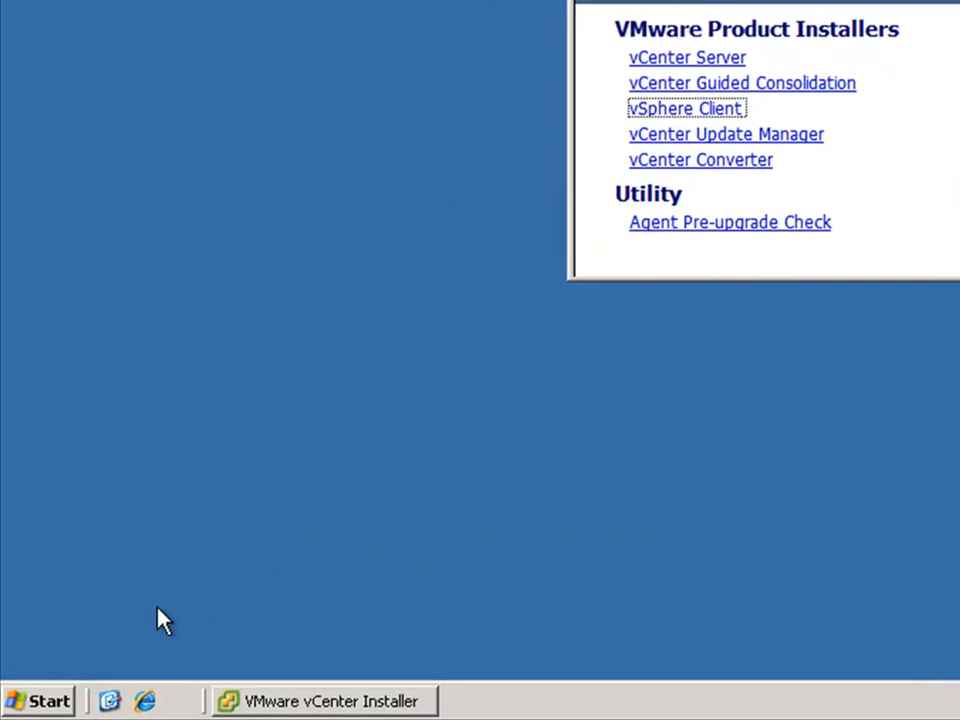
# Step: Open Add or Remove Programs from Control Panel and scroll down to the VMware entries
pyautogui.click(45, 699)
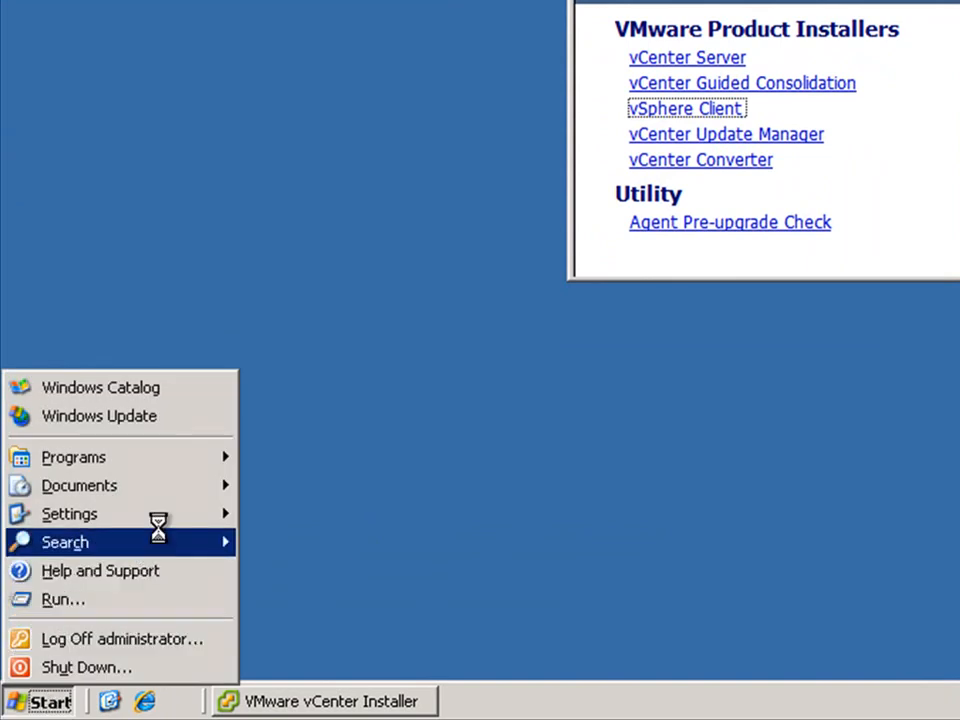
pyautogui.moveTo(230, 514)
pyautogui.click(280, 514)
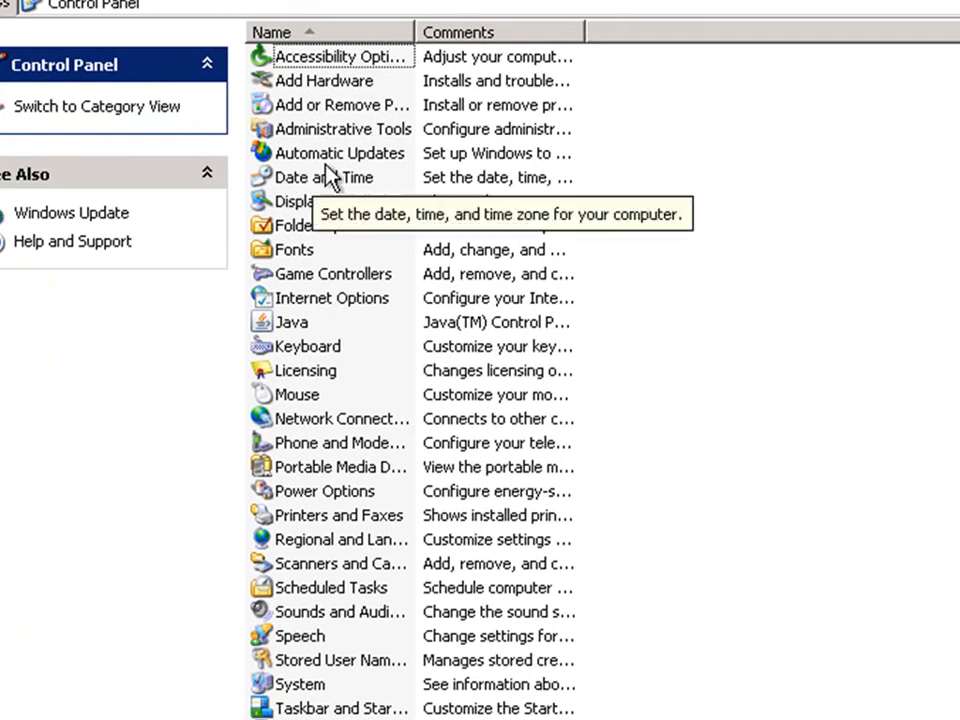
pyautogui.doubleClick(372, 108)
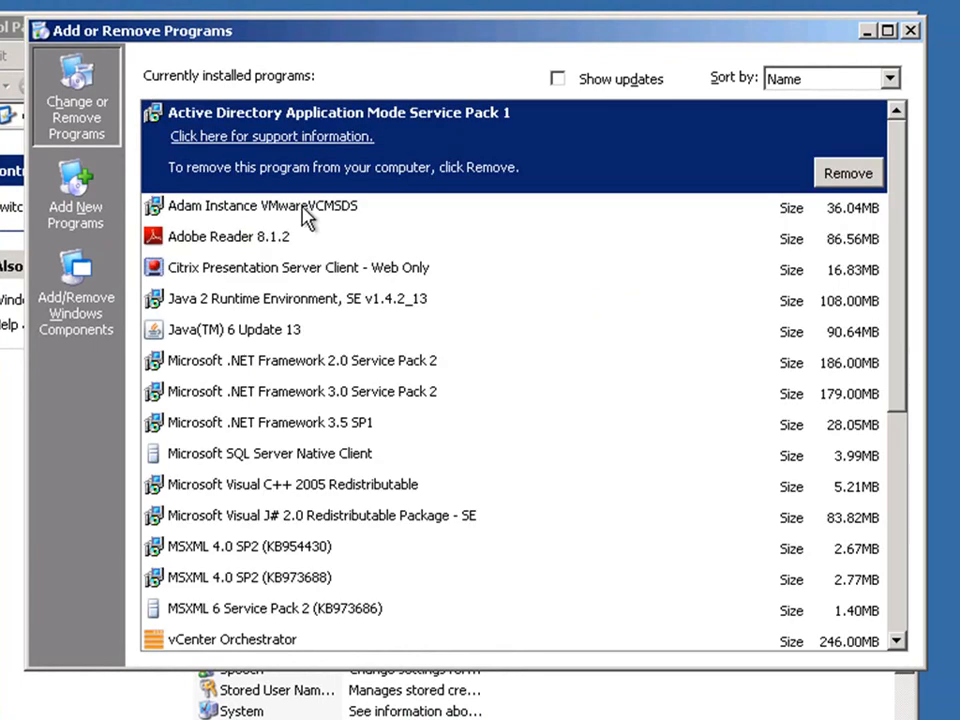
pyautogui.scroll(-4, 306, 214)
pyautogui.scroll(-1, 360, 338)
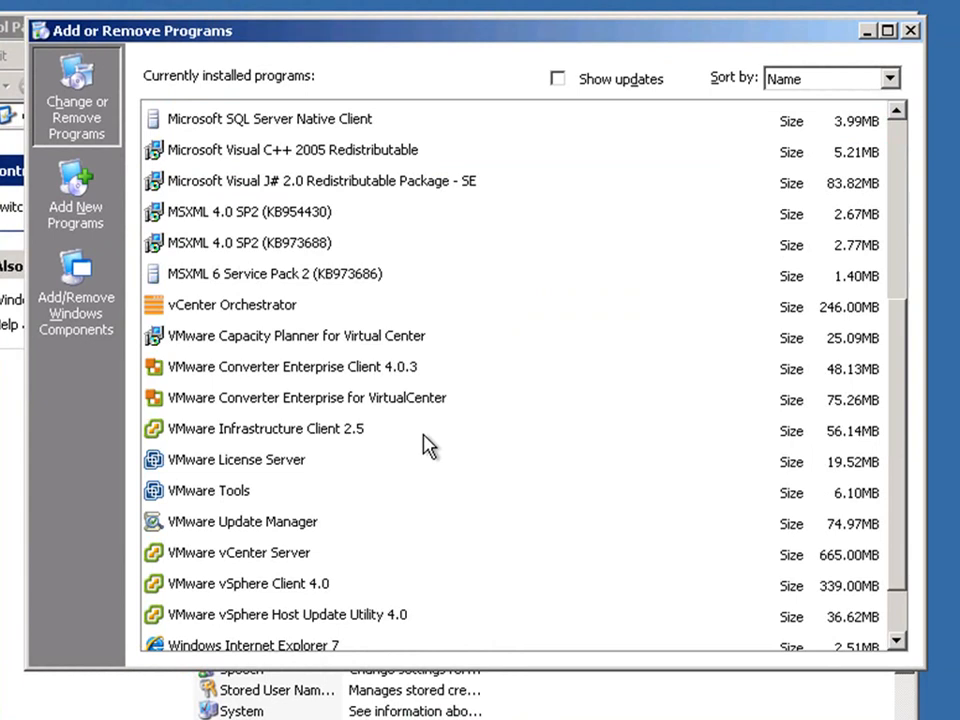
# Step: Uninstall VMware Converter Enterprise Client 4.0.3, then close Add or Remove Programs and Control Panel
pyautogui.click(418, 370)
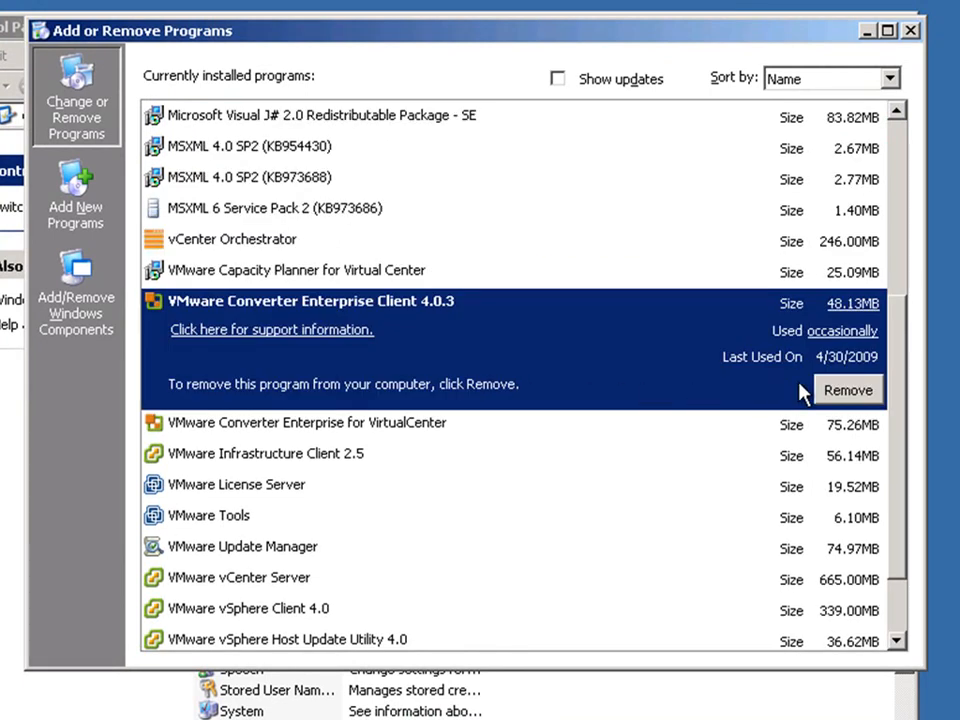
pyautogui.click(830, 390)
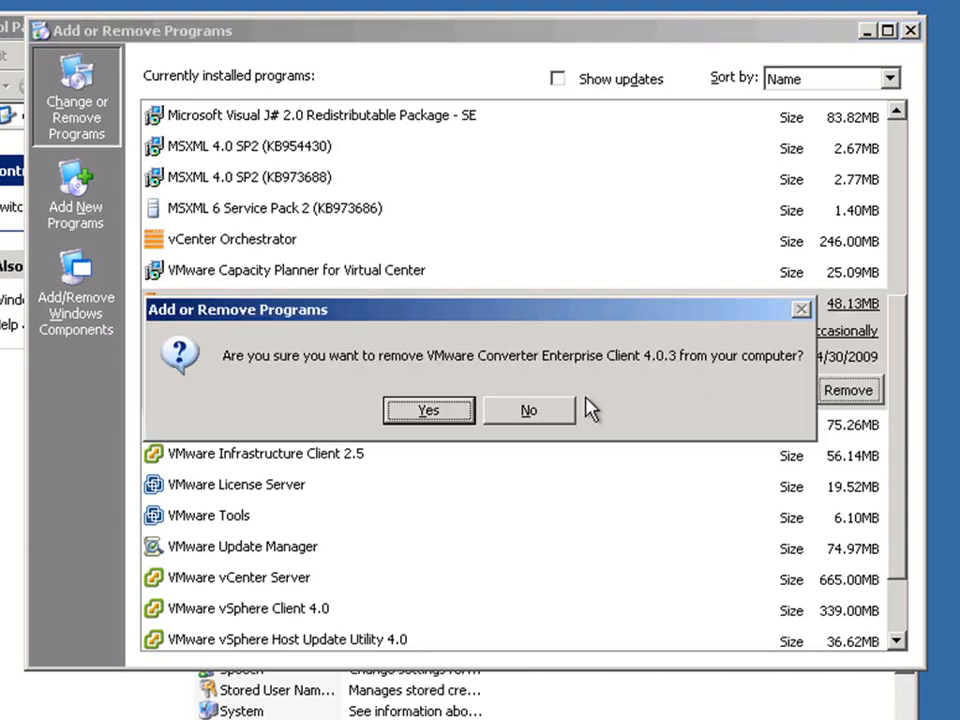
pyautogui.click(441, 418)
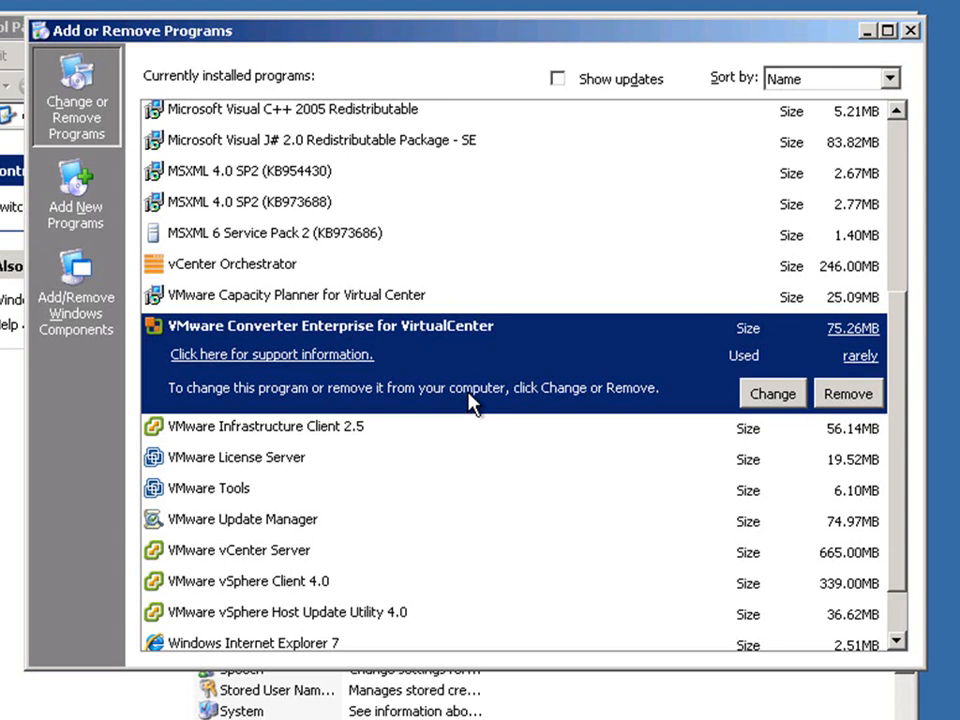
pyautogui.click(911, 31)
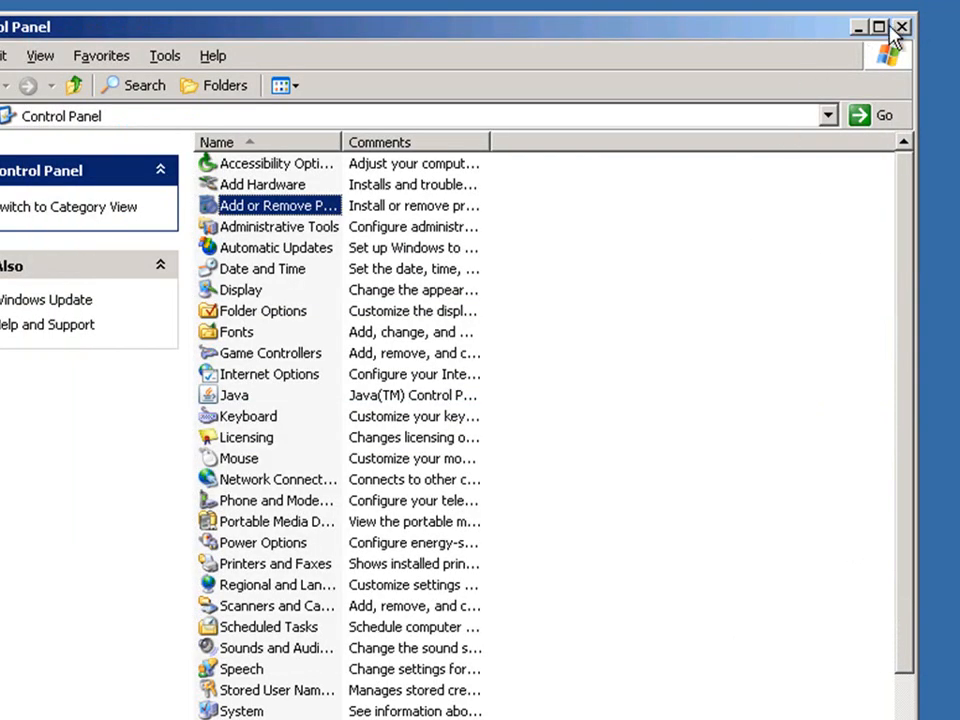
pyautogui.click(901, 27)
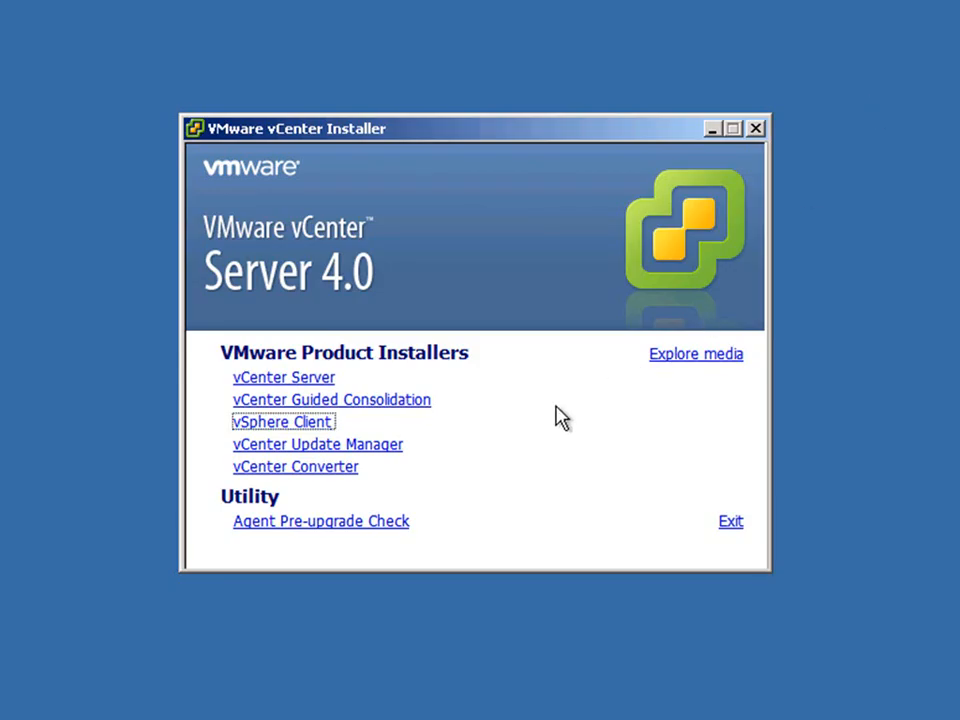
# Step: Start the Update Manager upgrade in English, accept the license, and enter vCenter address 10.12.251.23
pyautogui.click(392, 446)
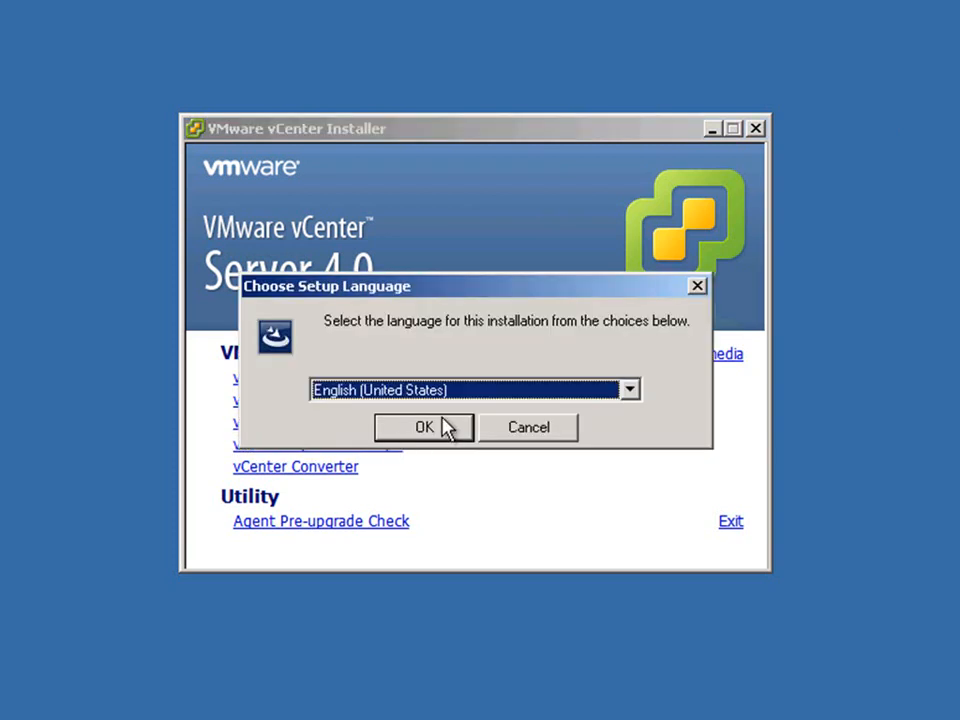
pyautogui.click(446, 428)
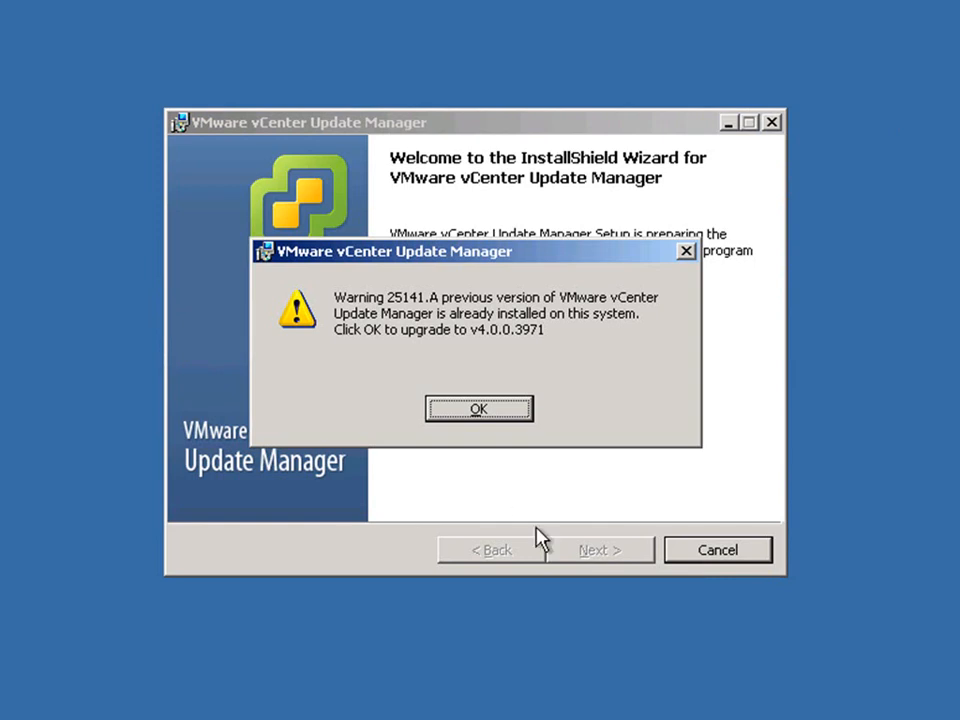
pyautogui.click(480, 412)
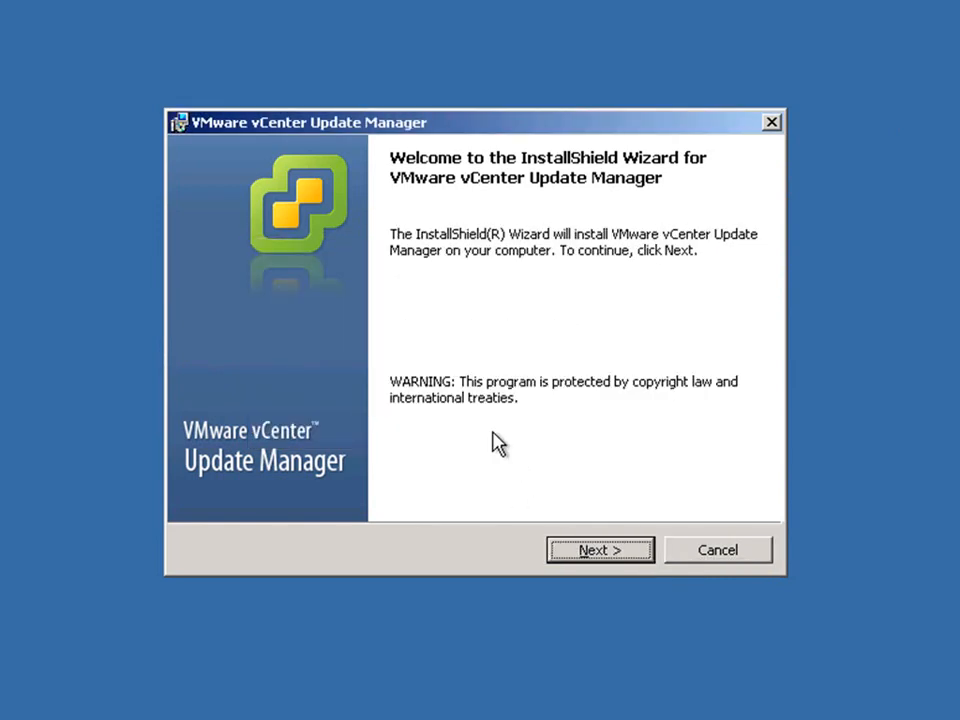
pyautogui.click(590, 553)
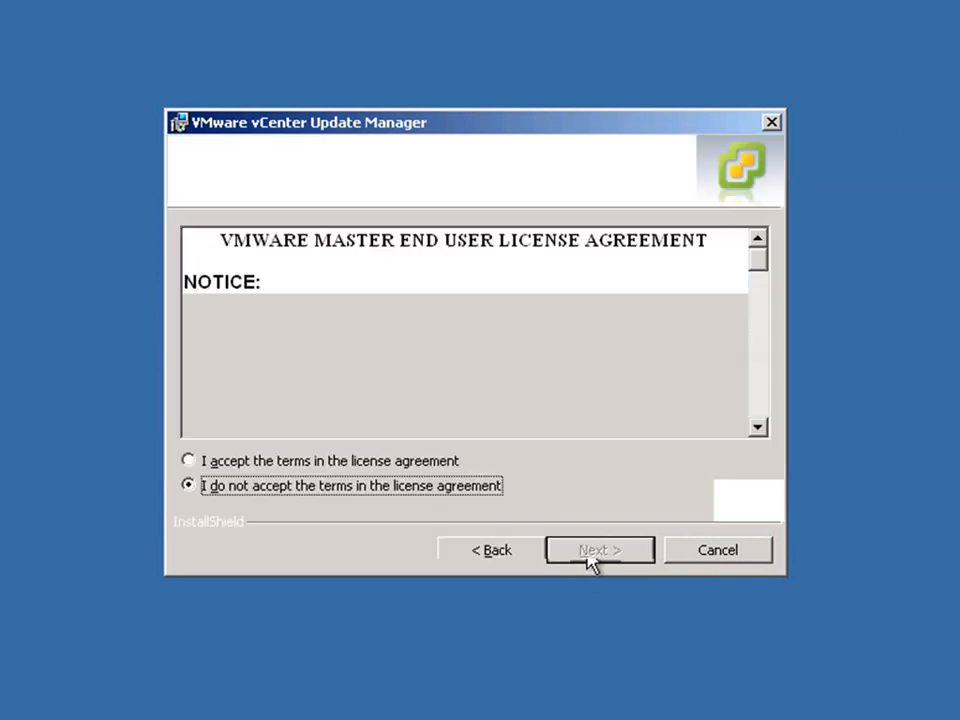
pyautogui.click(446, 461)
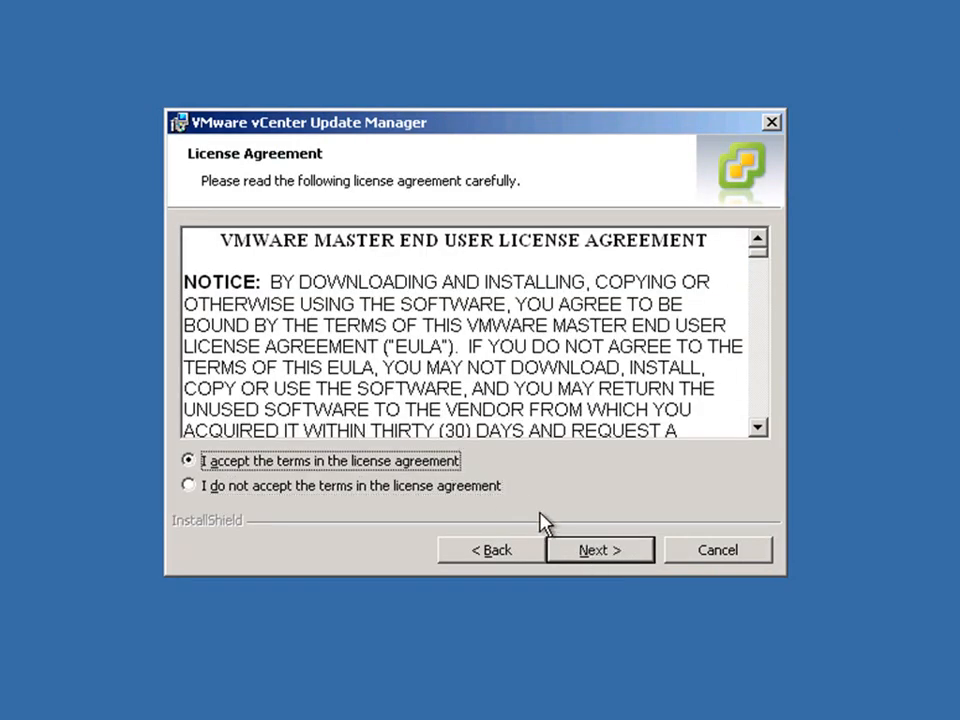
pyautogui.click(592, 551)
pyautogui.write('10.12.251.23')
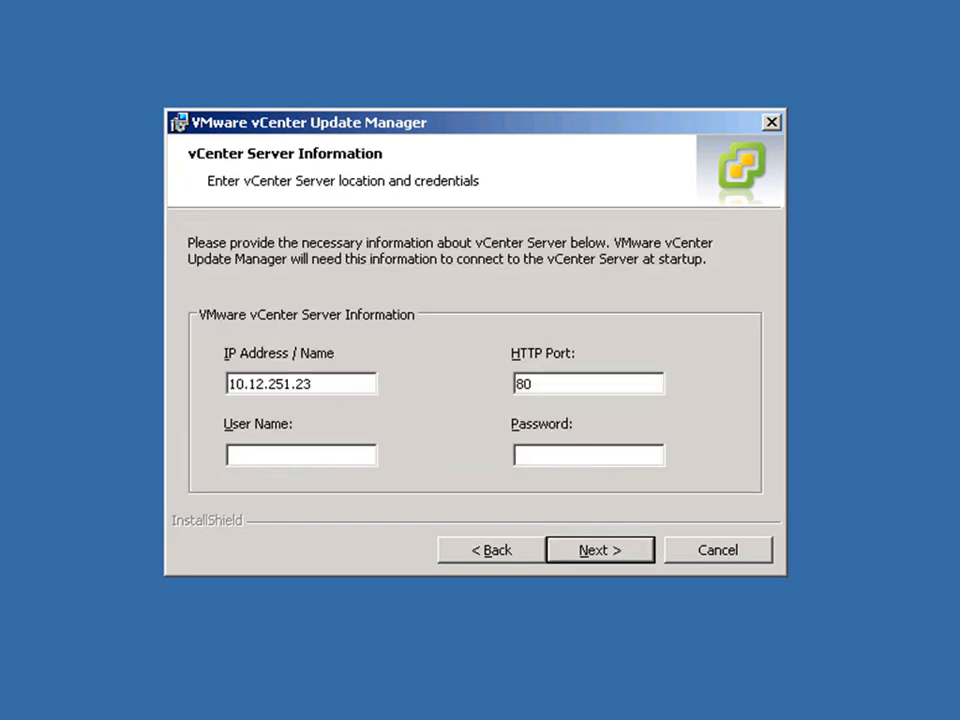
# Step: Sign in to the vCenter server as administrator, reaching the Database Information page with user sa
pyautogui.click(269, 456)
pyautogui.write('administrator')
pyautogui.press('Tab')
pyautogui.write('*************')
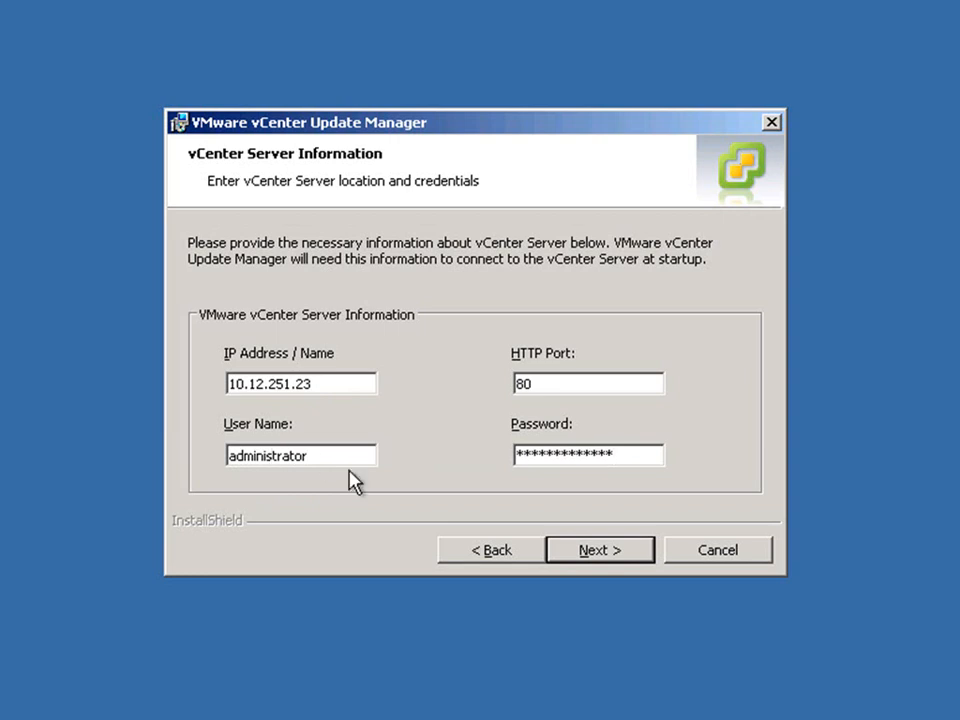
pyautogui.press('Return')
pyautogui.click(485, 484)
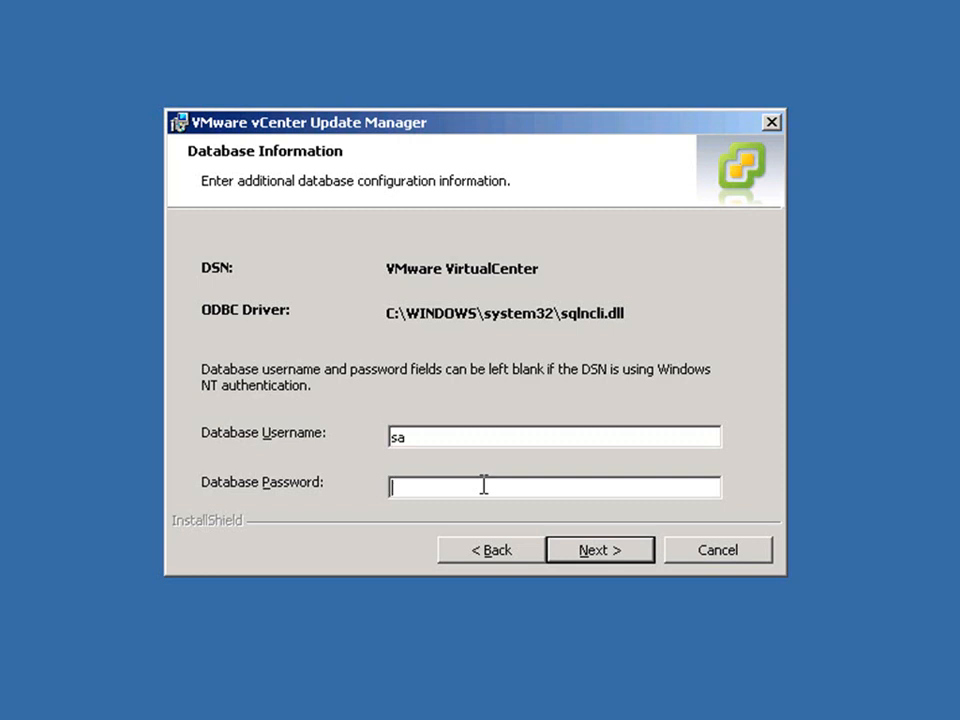
# Step: Enter the sa database password, continue, and dismiss the Full recovery model warning
pyautogui.click(605, 553)
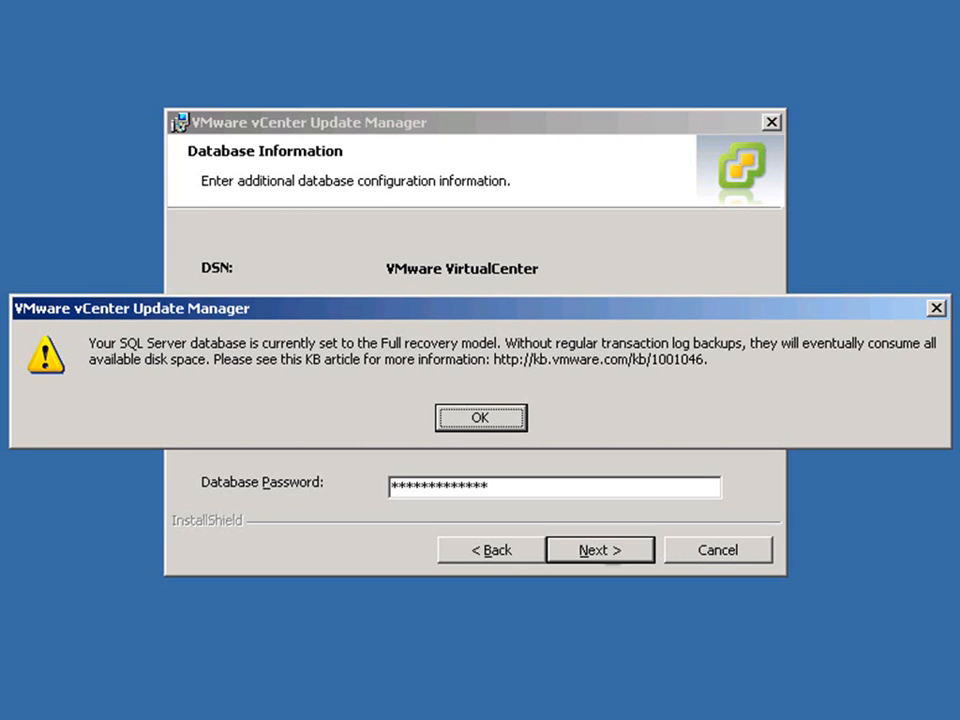
pyautogui.click(500, 424)
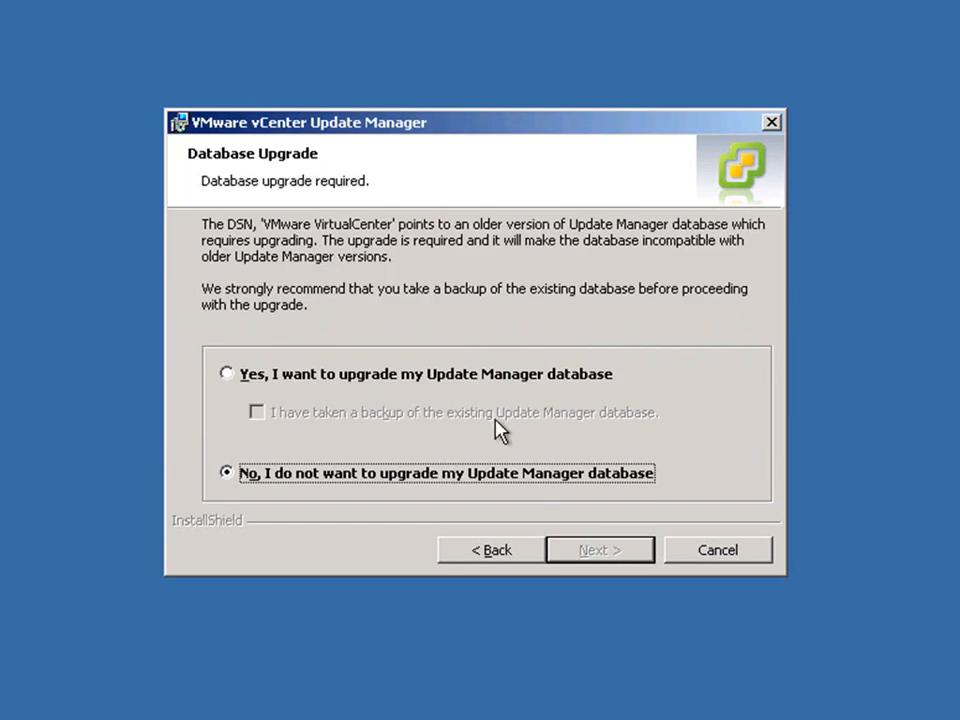
# Step: Upgrade the existing backed-up Update Manager database with default ports and finish the installation
pyautogui.click(290, 376)
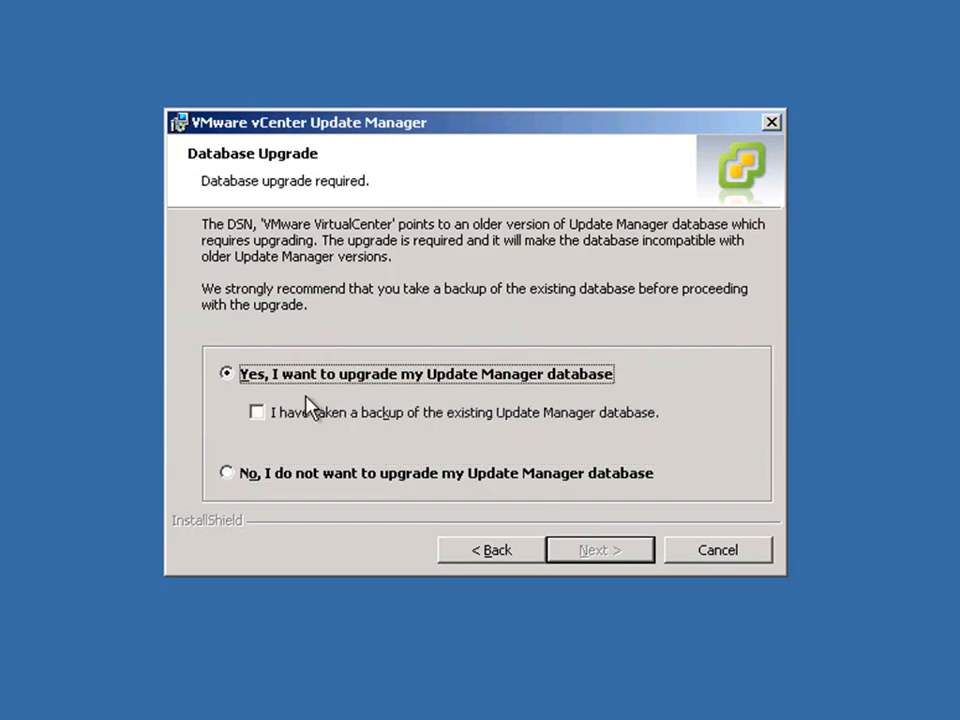
pyautogui.click(288, 415)
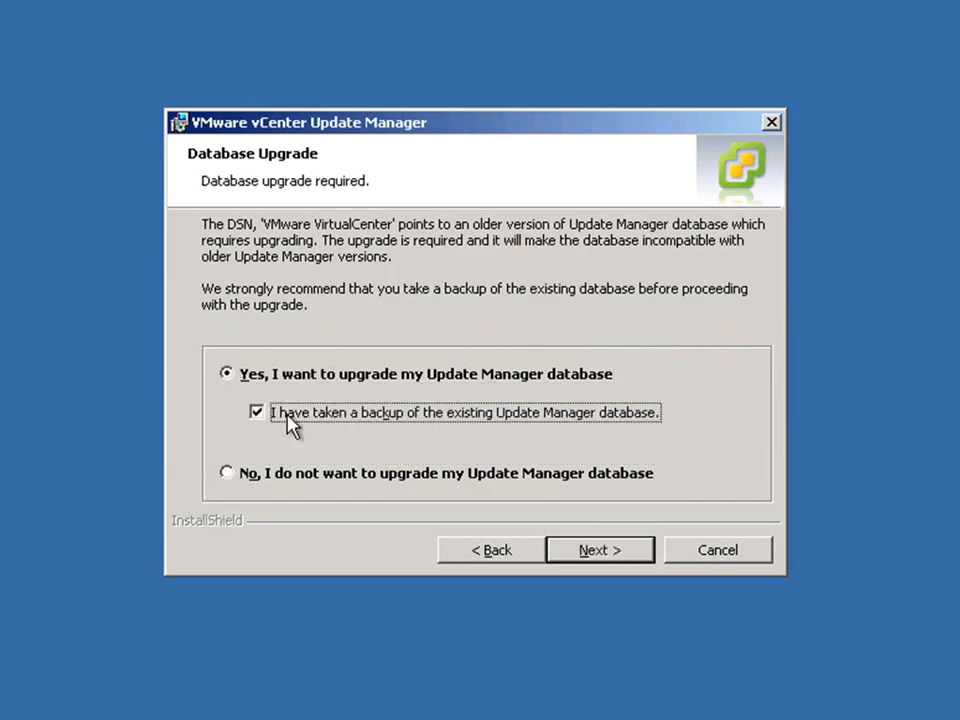
pyautogui.click(610, 549)
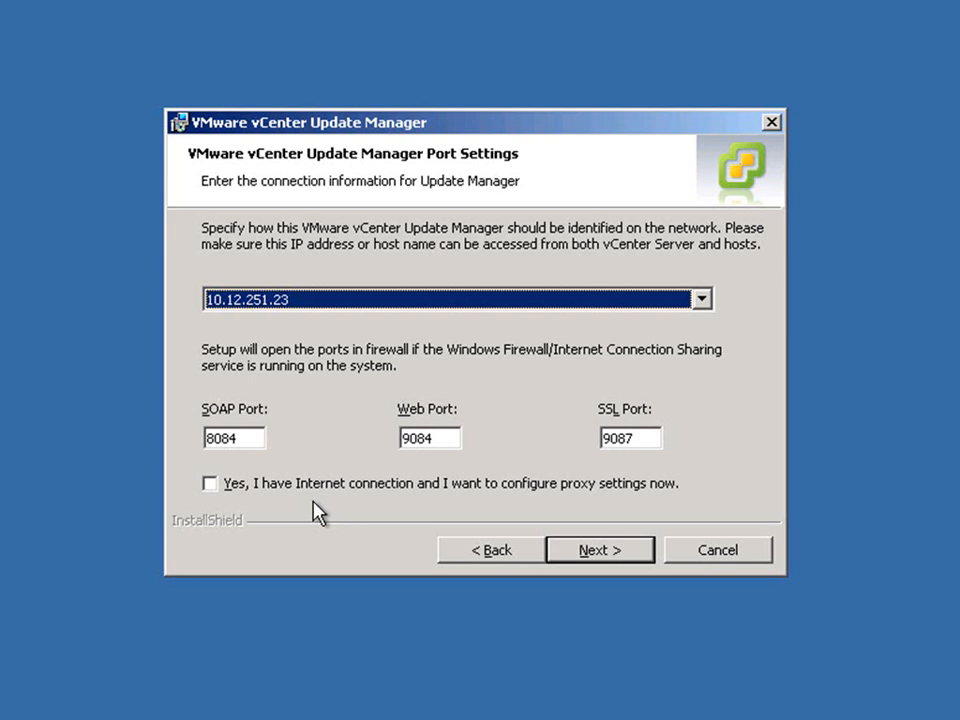
pyautogui.click(594, 552)
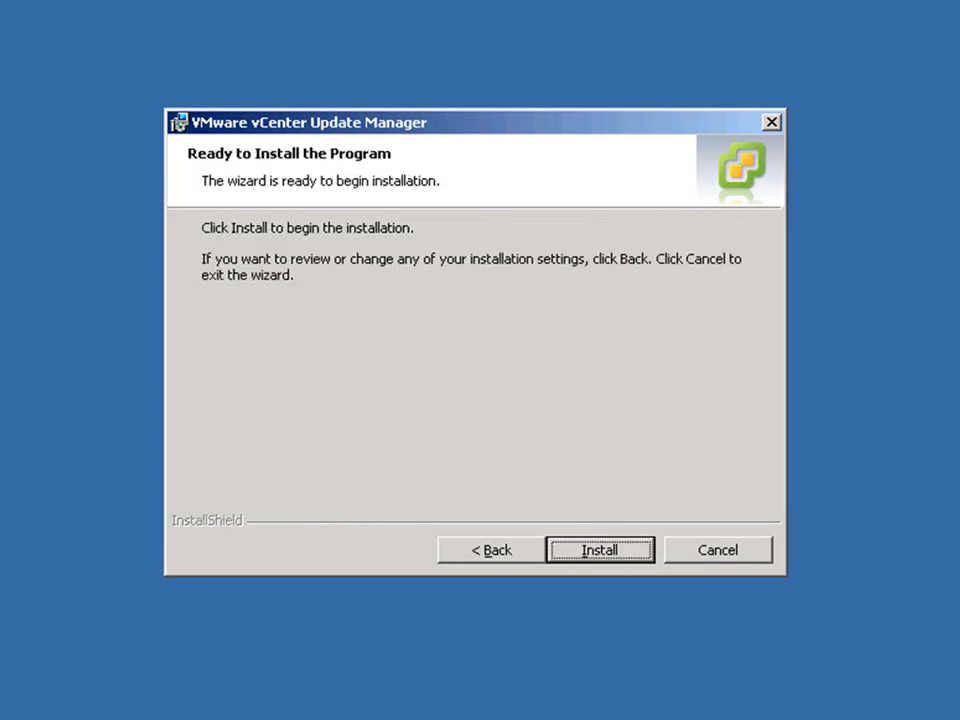
pyautogui.click(601, 558)
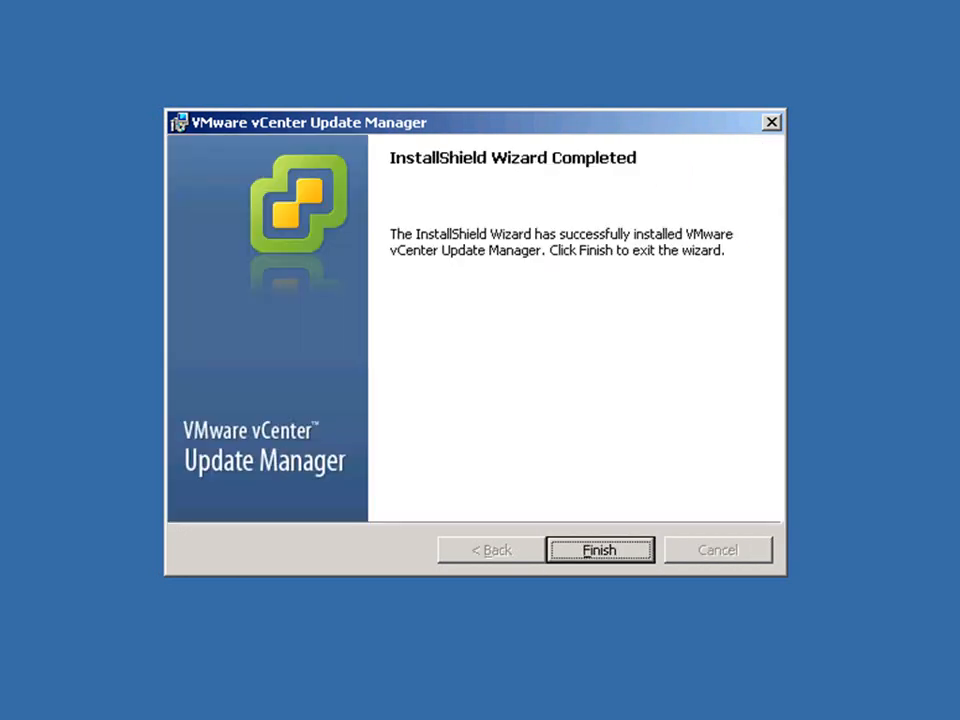
pyautogui.click(598, 550)
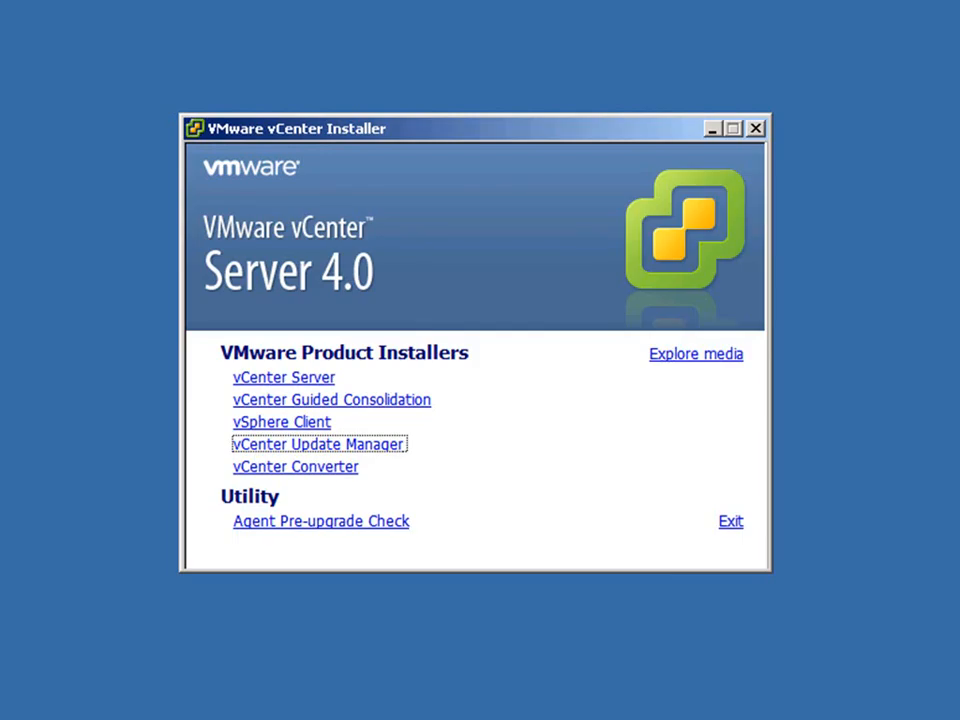
# Step: Start the vCenter Converter installer in English and agree to upgrade the existing Converter
pyautogui.click(346, 470)
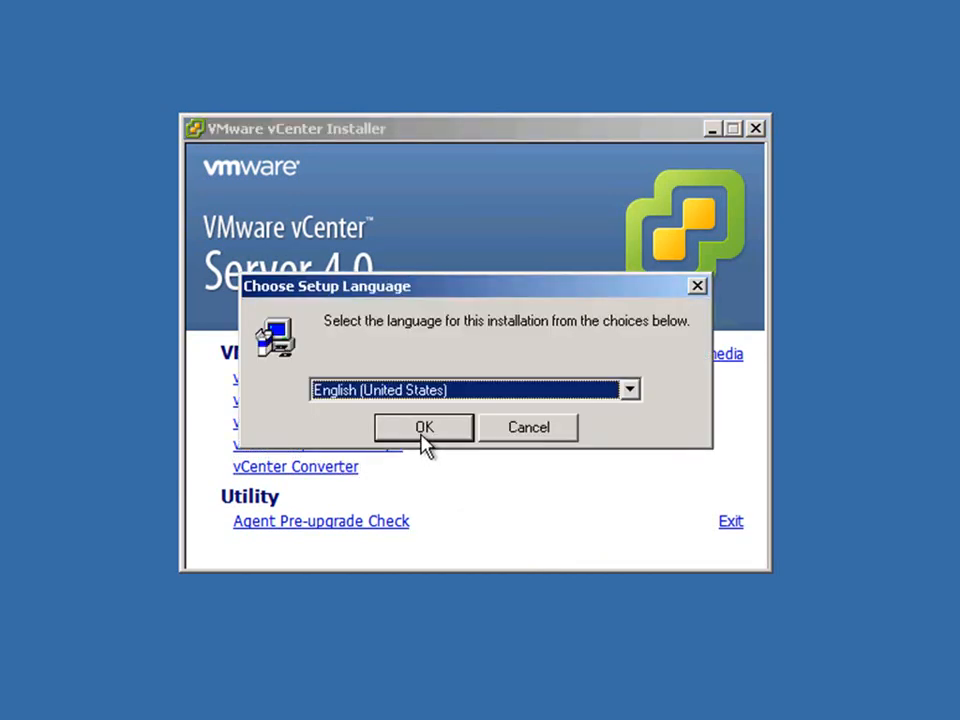
pyautogui.click(422, 432)
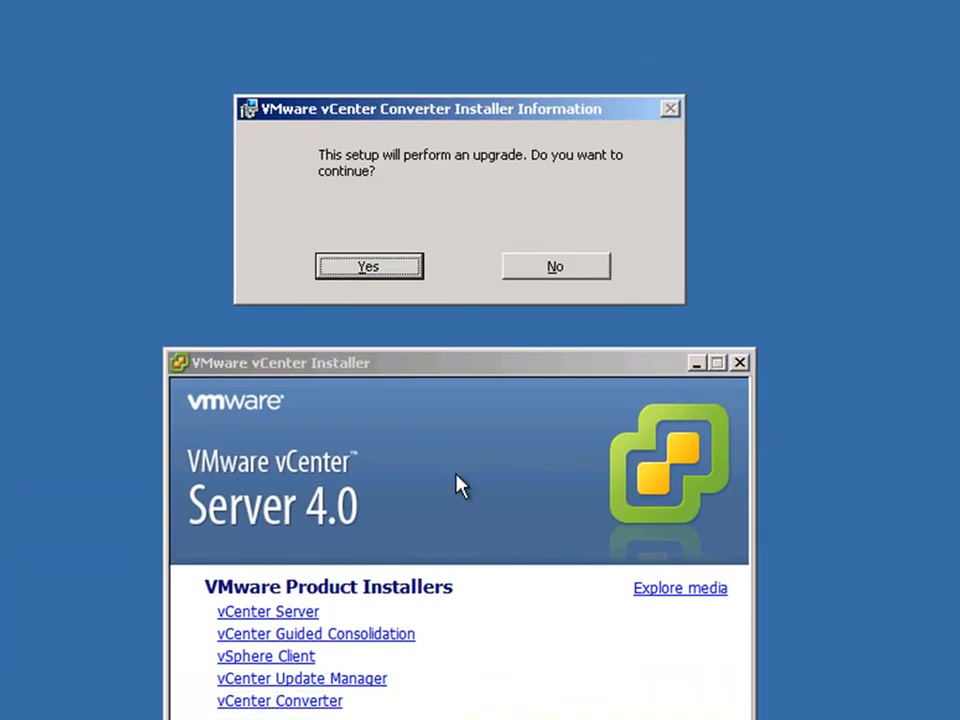
pyautogui.click(369, 268)
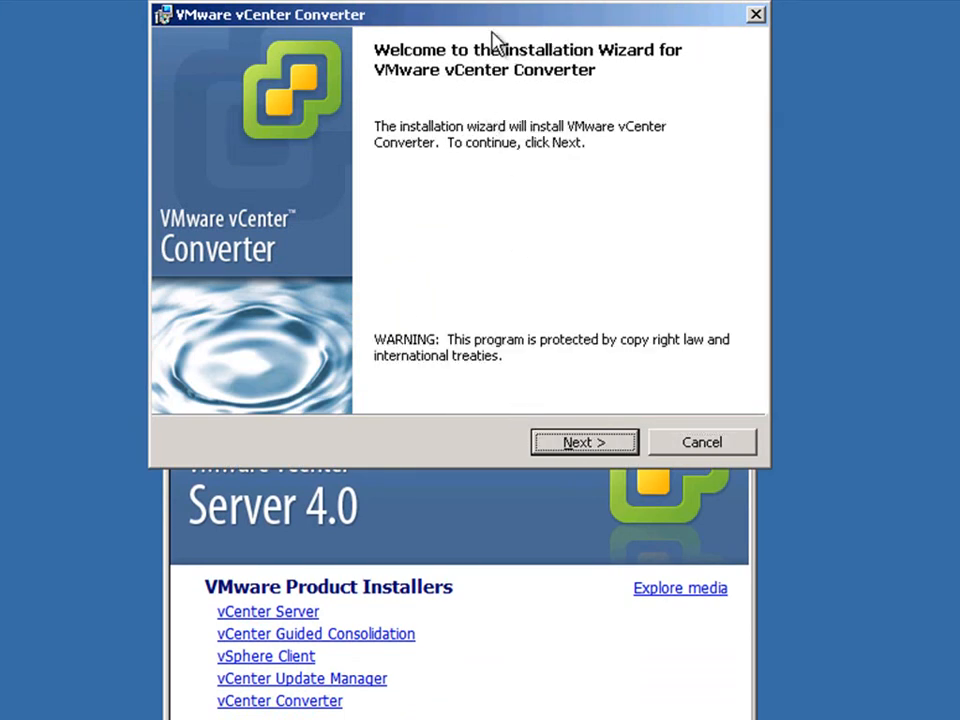
# Step: Accept the Converter license agreement and continue to Setup Type
pyautogui.moveTo(498, 16); pyautogui.dragTo(471, 268)
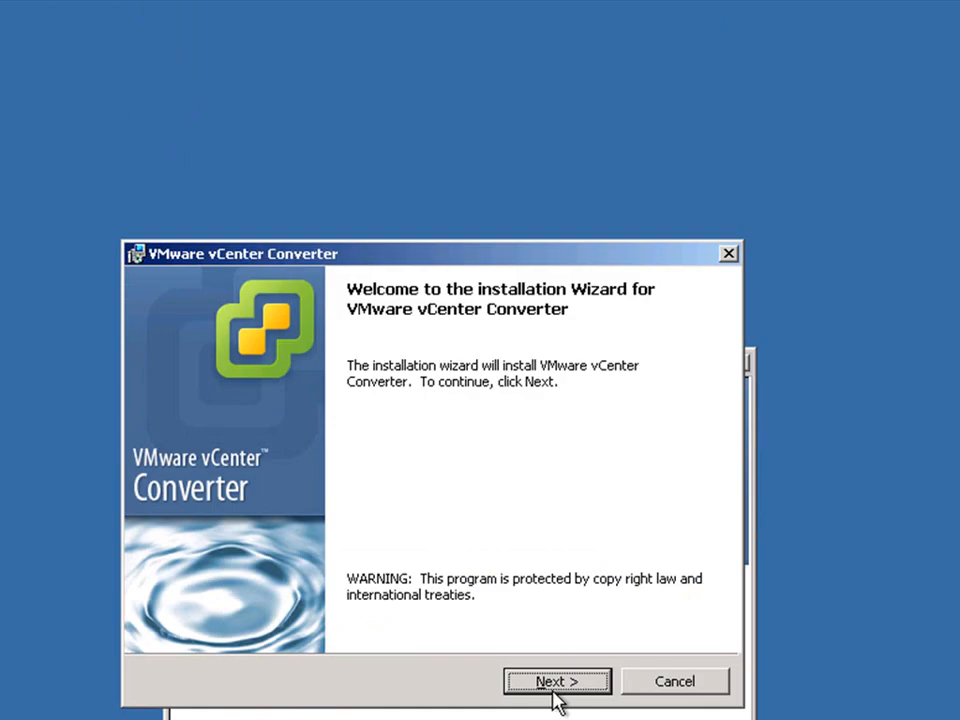
pyautogui.click(556, 690)
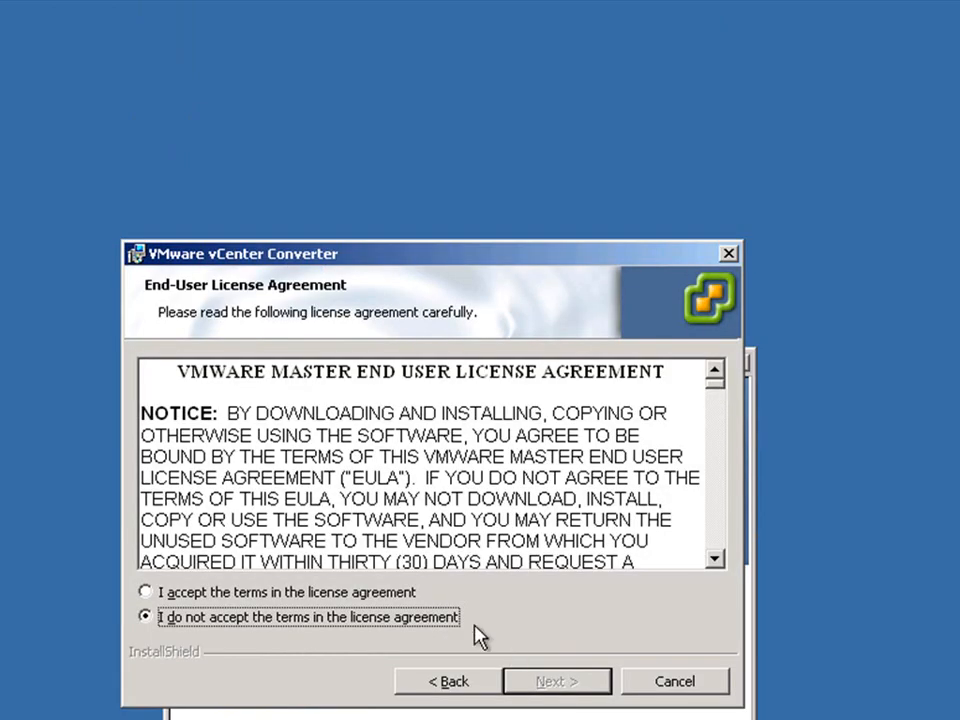
pyautogui.click(416, 591)
pyautogui.click(549, 686)
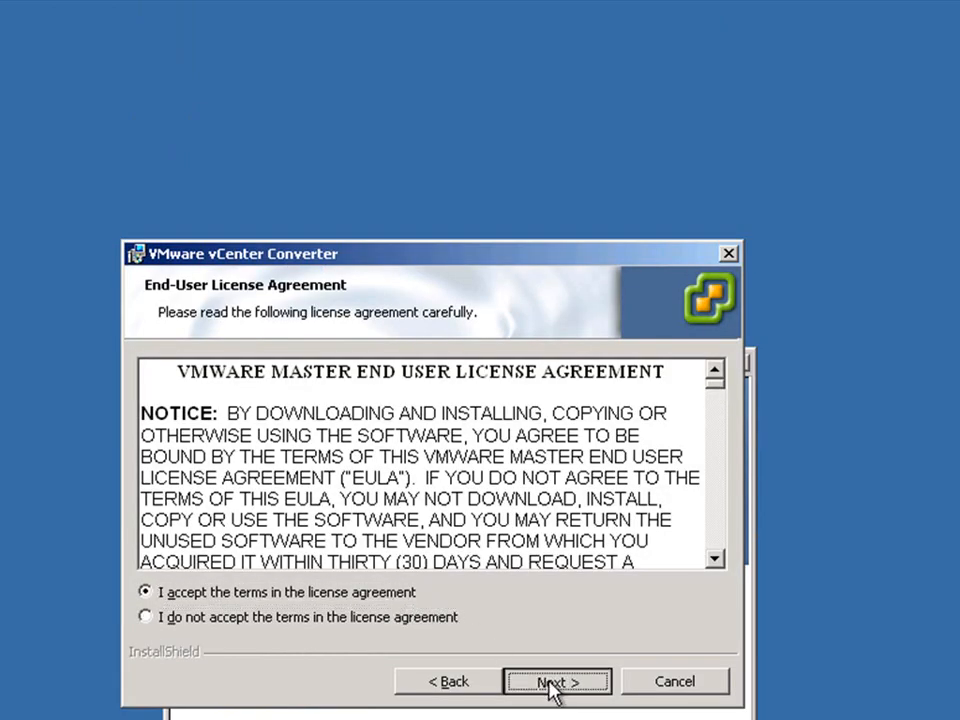
pyautogui.click(549, 686)
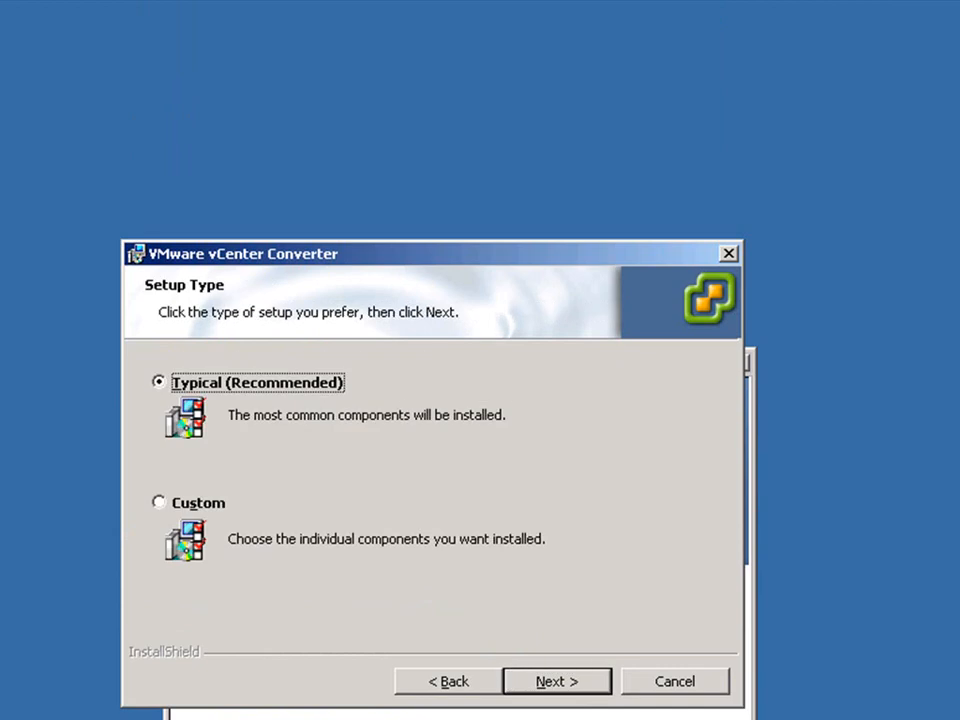
# Step: Keep the Typical setup and connect to vCenter Server with the administrator password
pyautogui.click(553, 686)
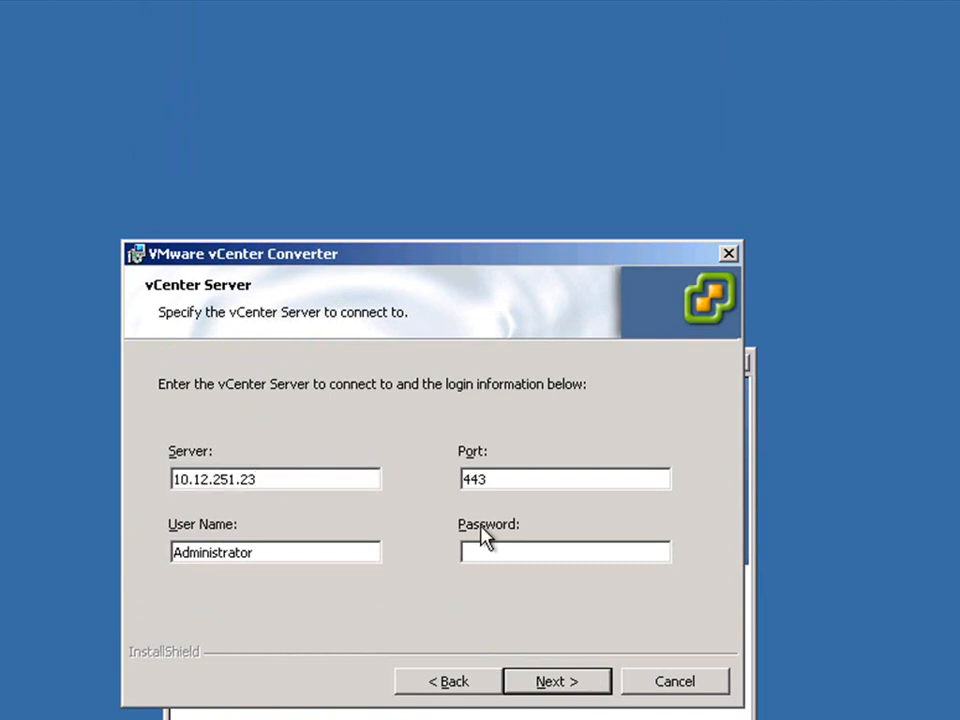
pyautogui.click(481, 555)
pyautogui.write('*************')
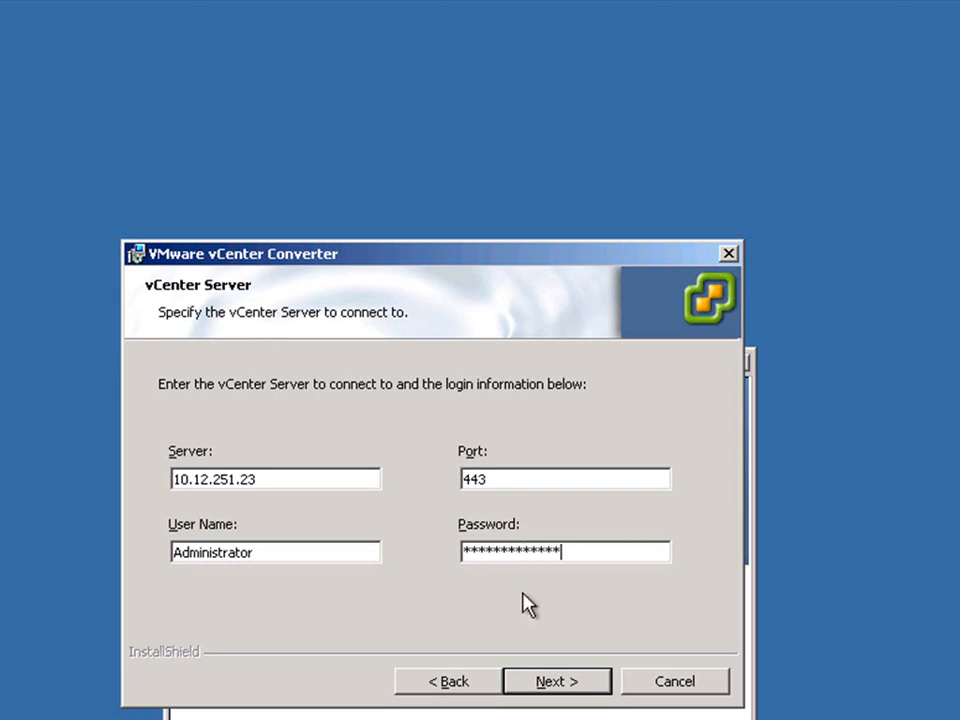
pyautogui.click(559, 687)
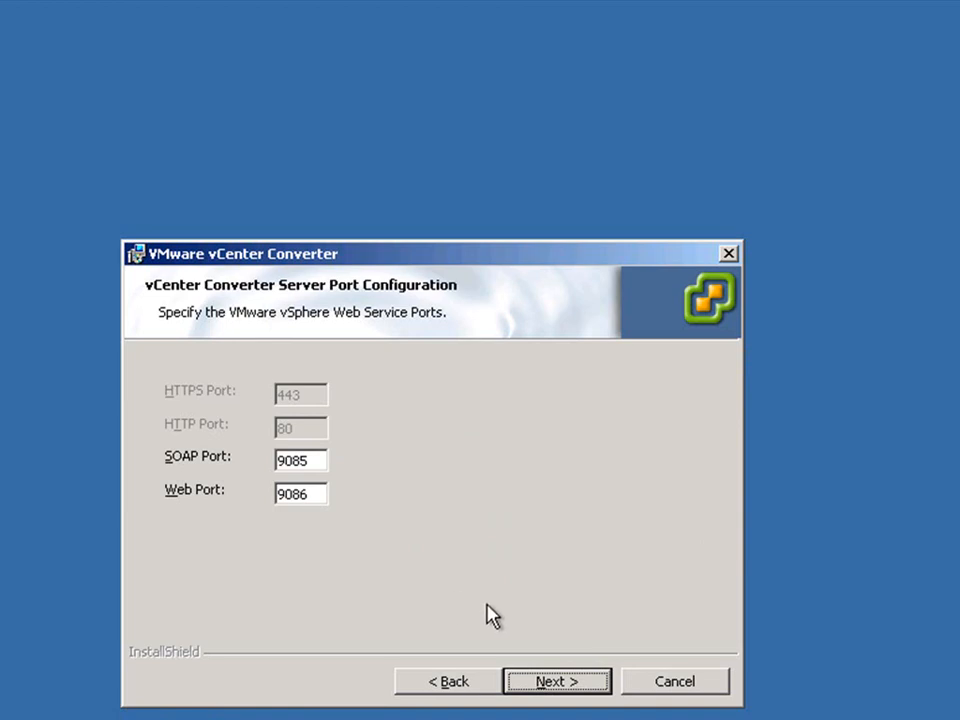
# Step: Keep ports 9085/9086, identify the server as 10.12.251.23, then install and finish
pyautogui.click(553, 683)
pyautogui.press('Down')
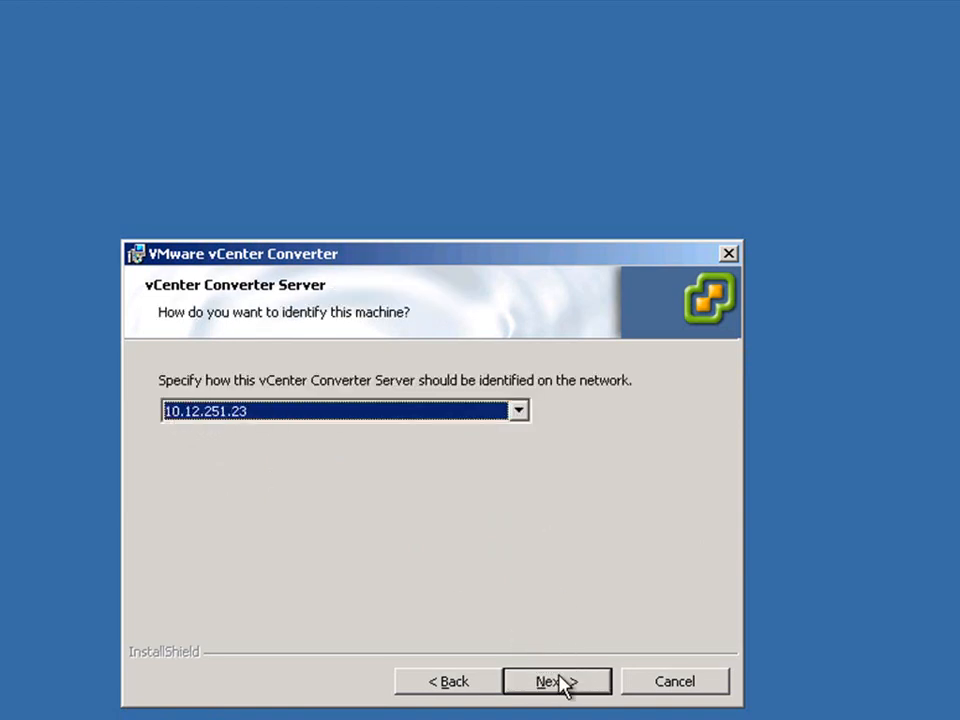
pyautogui.click(563, 684)
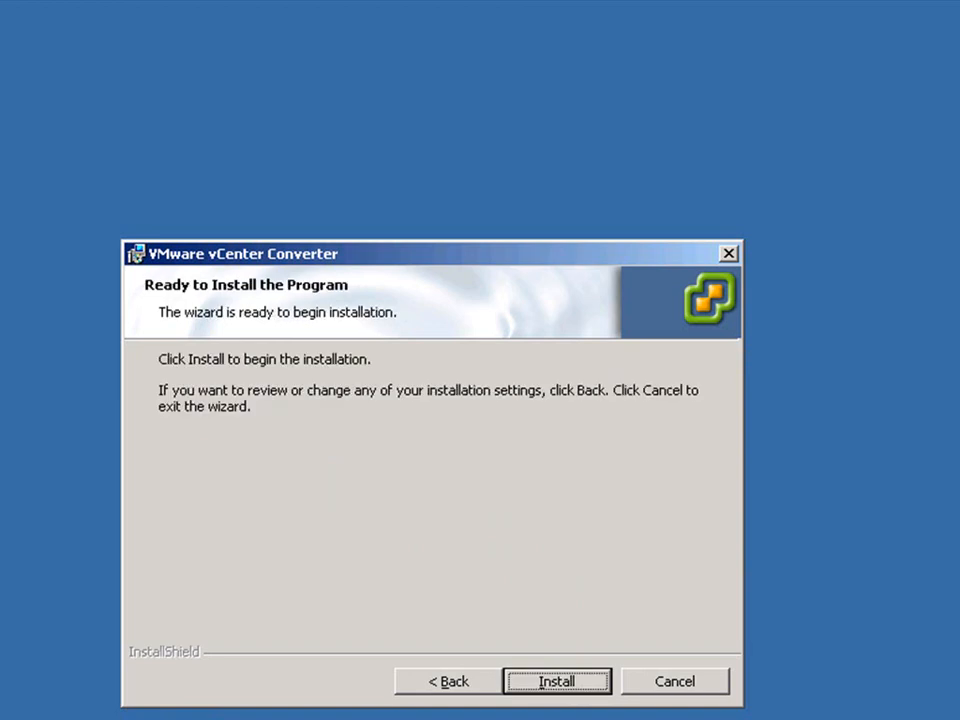
pyautogui.click(564, 683)
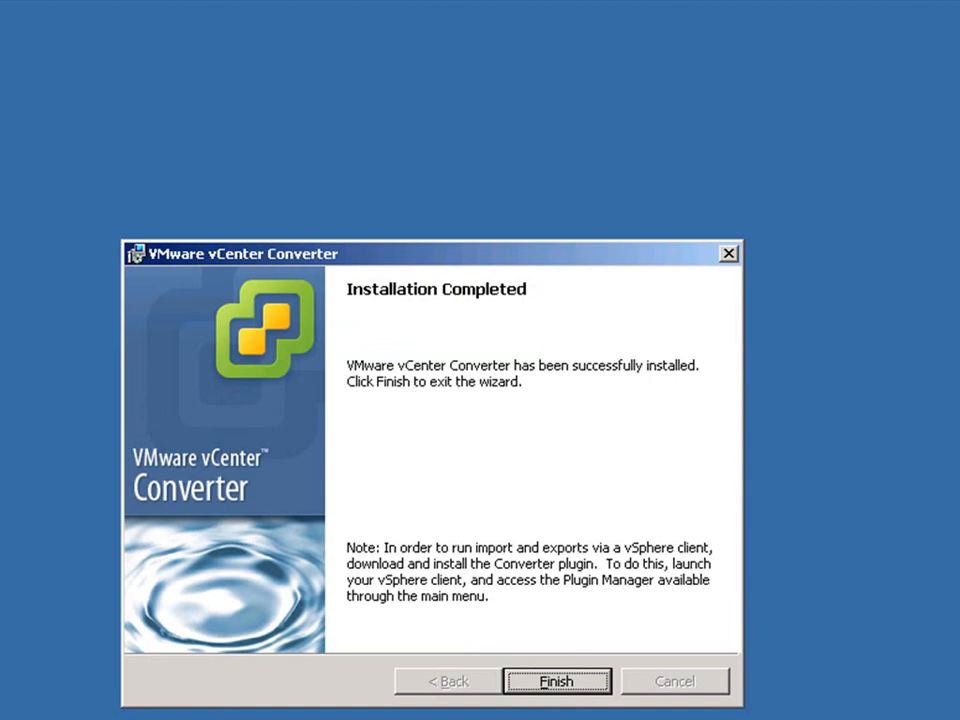
pyautogui.click(574, 684)
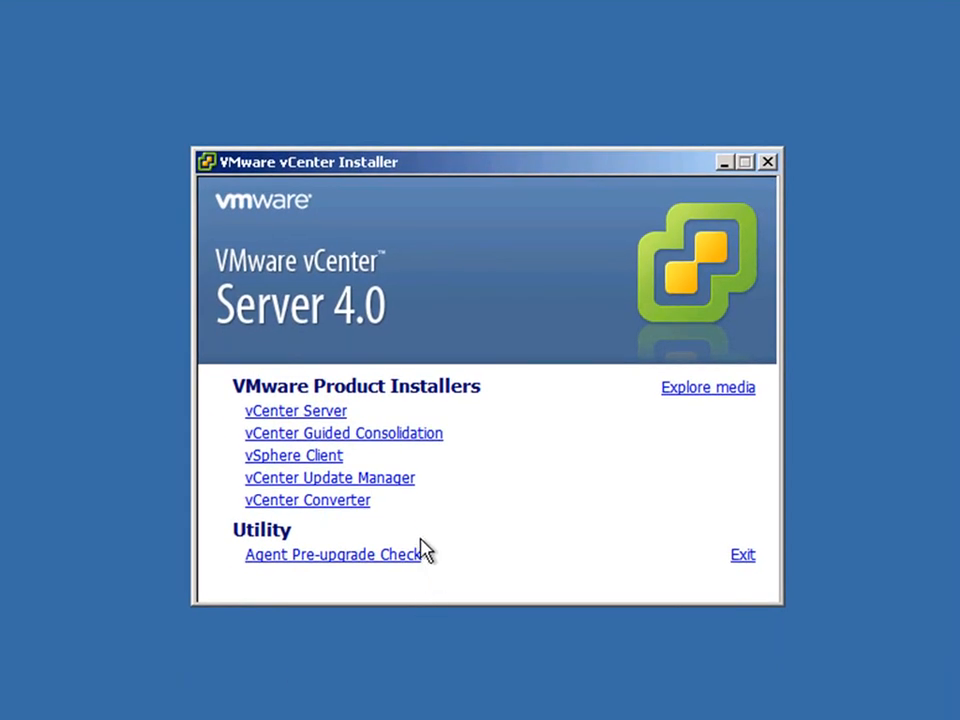
# Step: Launch Guided Consolidation setup in English, accept the license, and keep the default destination folder
pyautogui.click(415, 441)
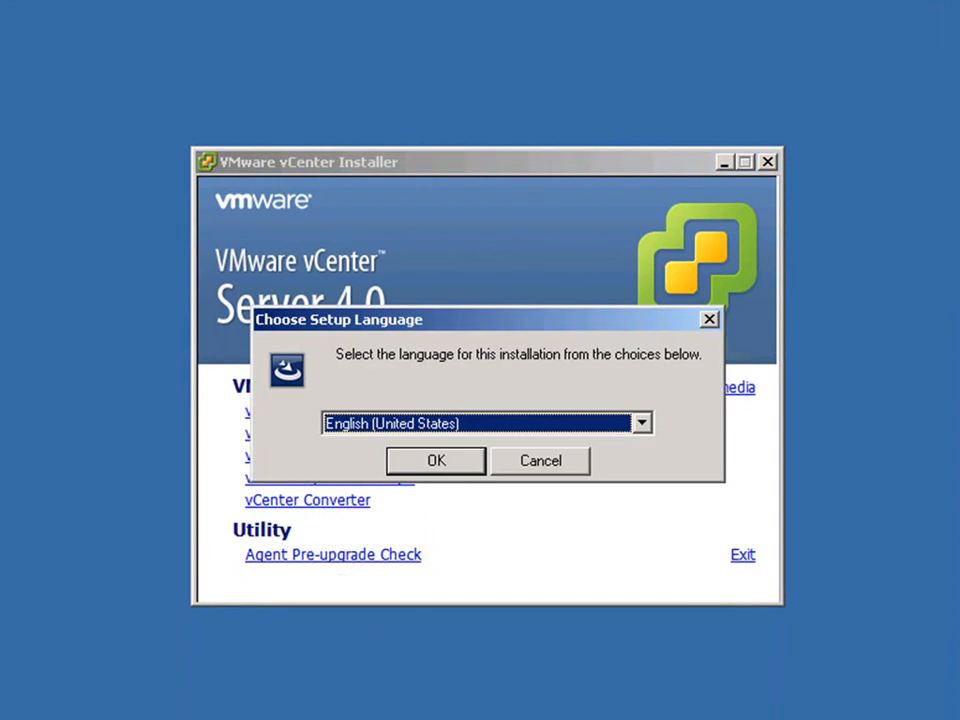
pyautogui.click(436, 461)
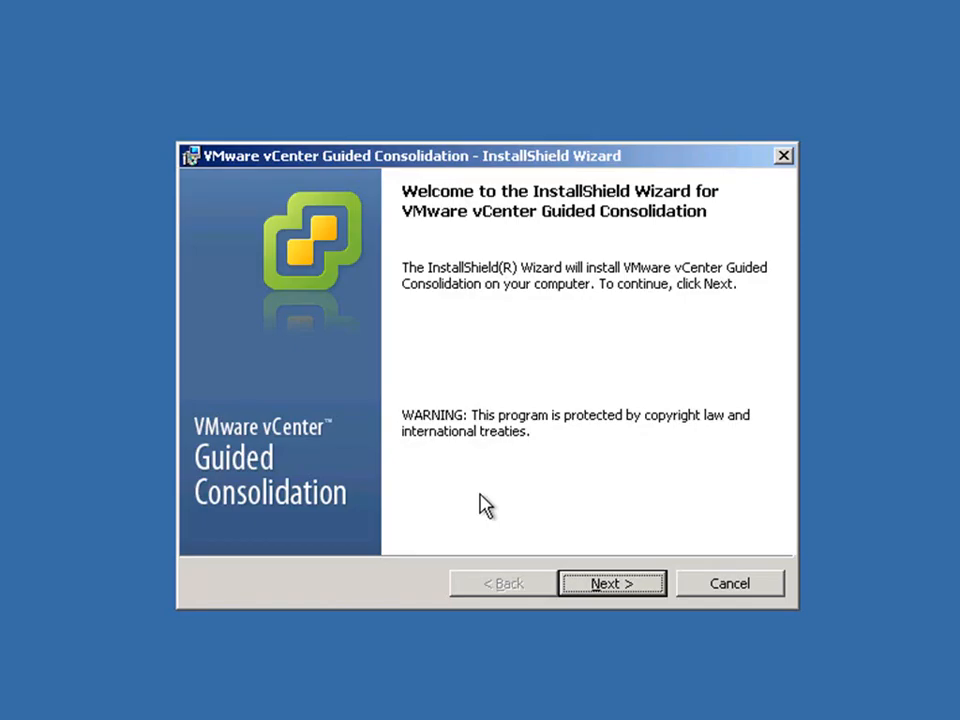
pyautogui.click(598, 590)
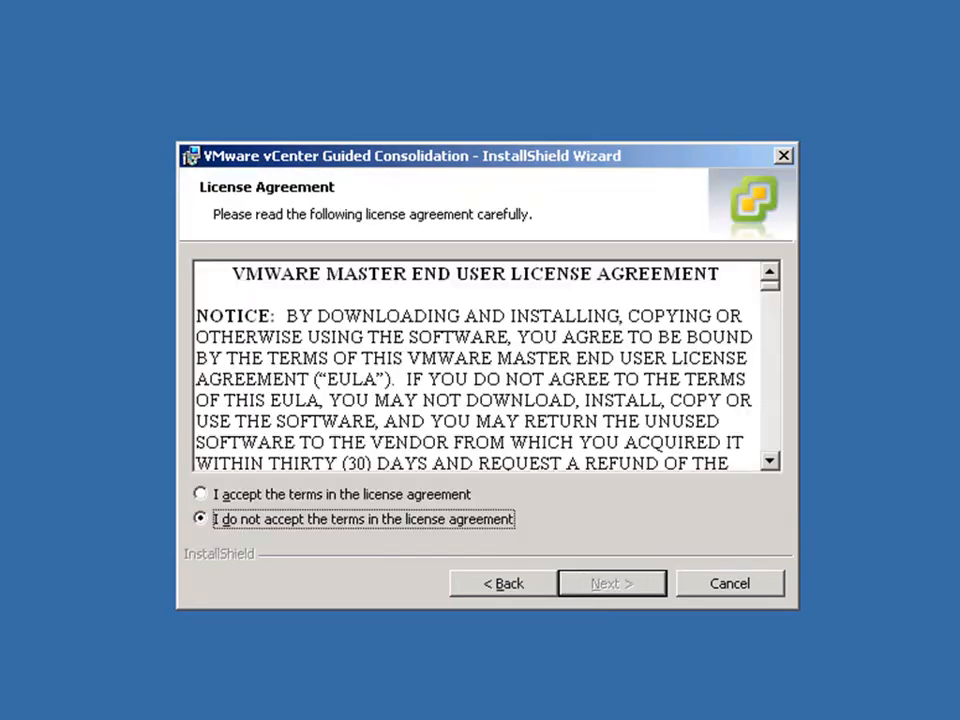
pyautogui.click(466, 496)
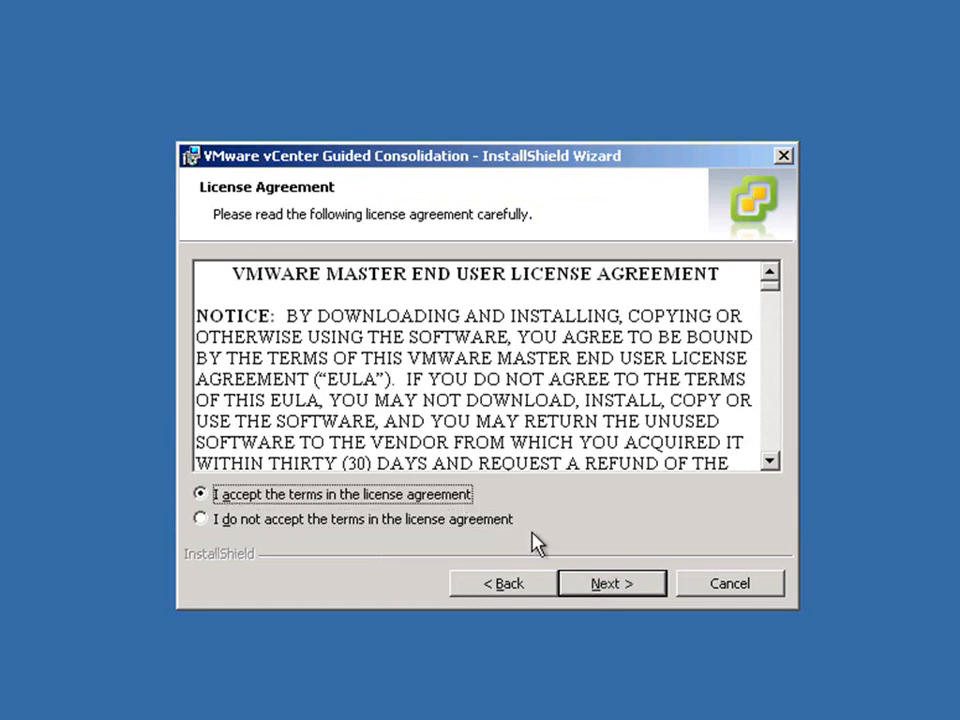
pyautogui.click(619, 590)
pyautogui.click(618, 586)
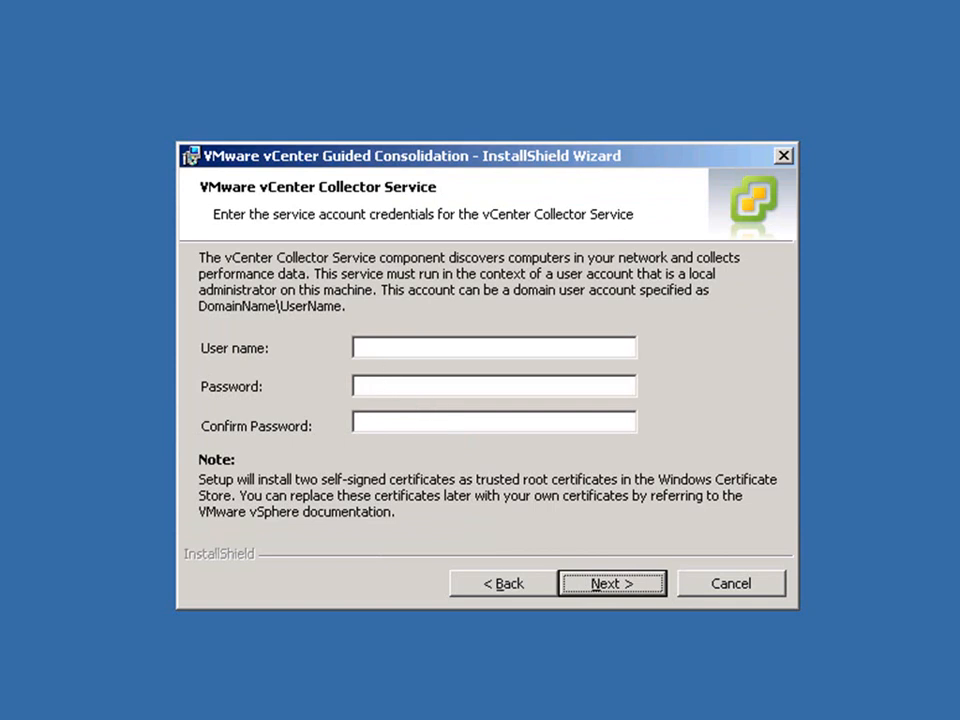
# Step: Run the Collector Service as administrator, entering and confirming the account password
pyautogui.click(384, 347)
pyautogui.write('administrator')
pyautogui.press('Tab')
pyautogui.write('*********')
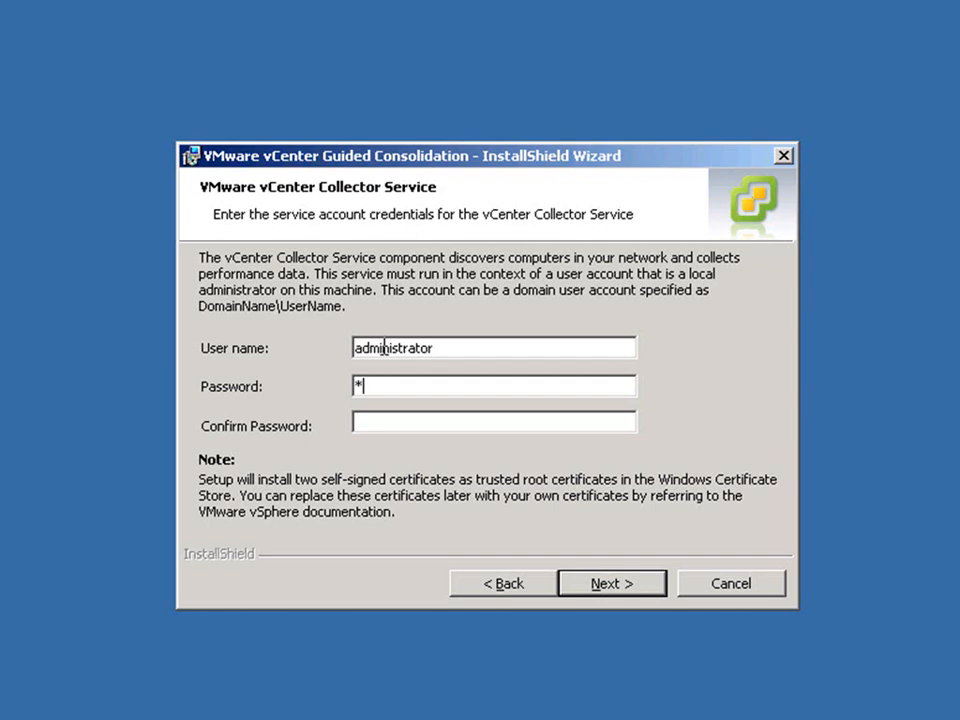
pyautogui.write('****')
pyautogui.press('Tab')
pyautogui.write('*************')
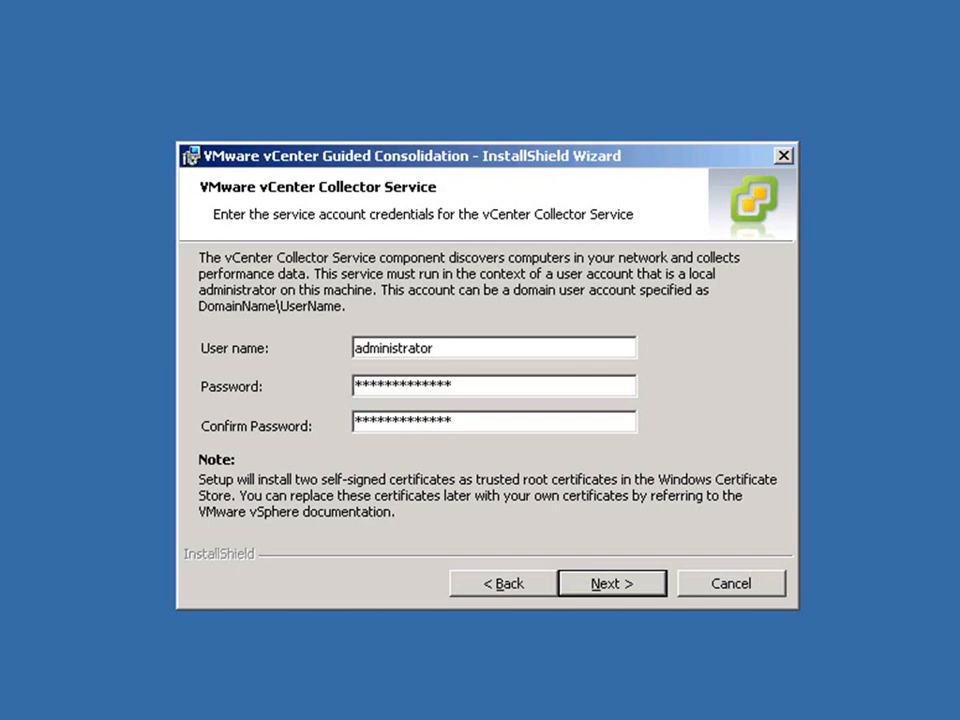
pyautogui.click(610, 586)
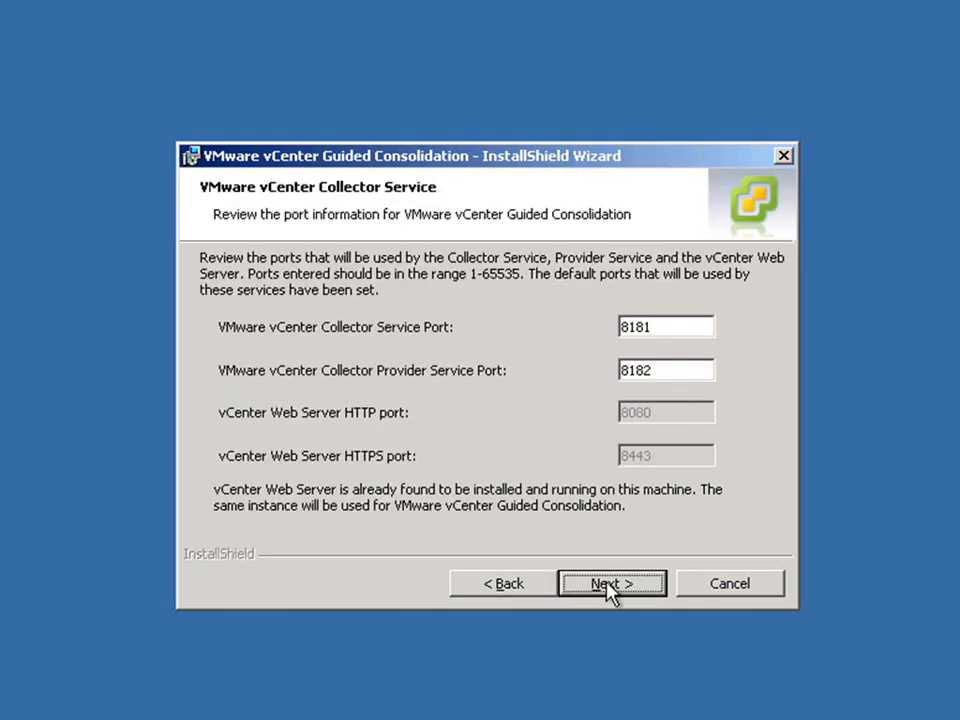
# Step: Keep ports 8181/8182 and enter vCenter 10.12.251.23 with administrator credentials and confirmed password
pyautogui.click(610, 588)
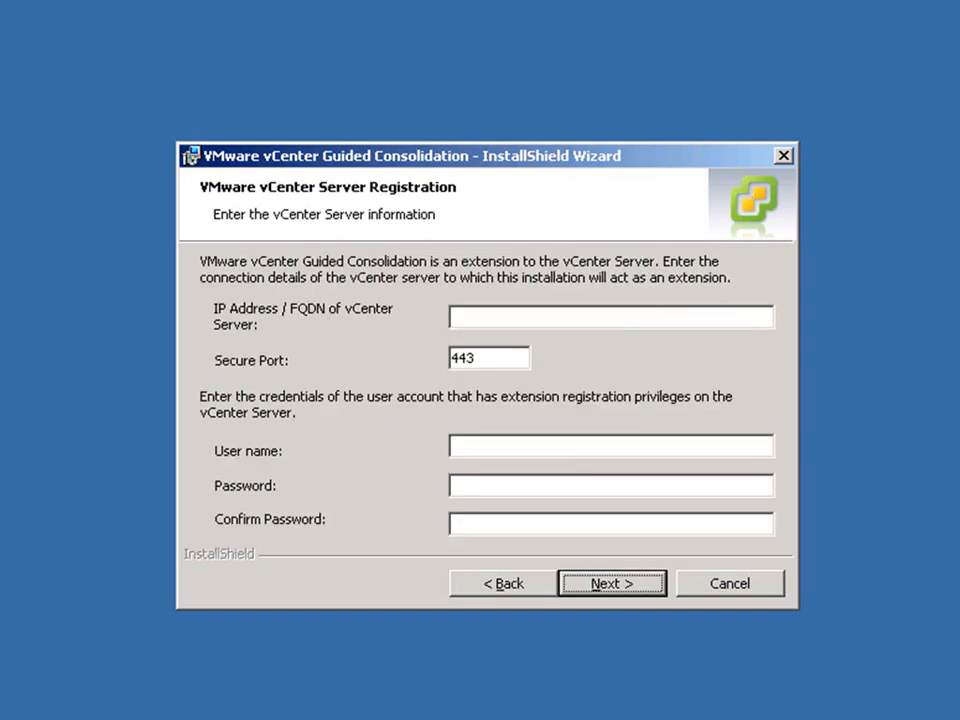
pyautogui.write('10.12')
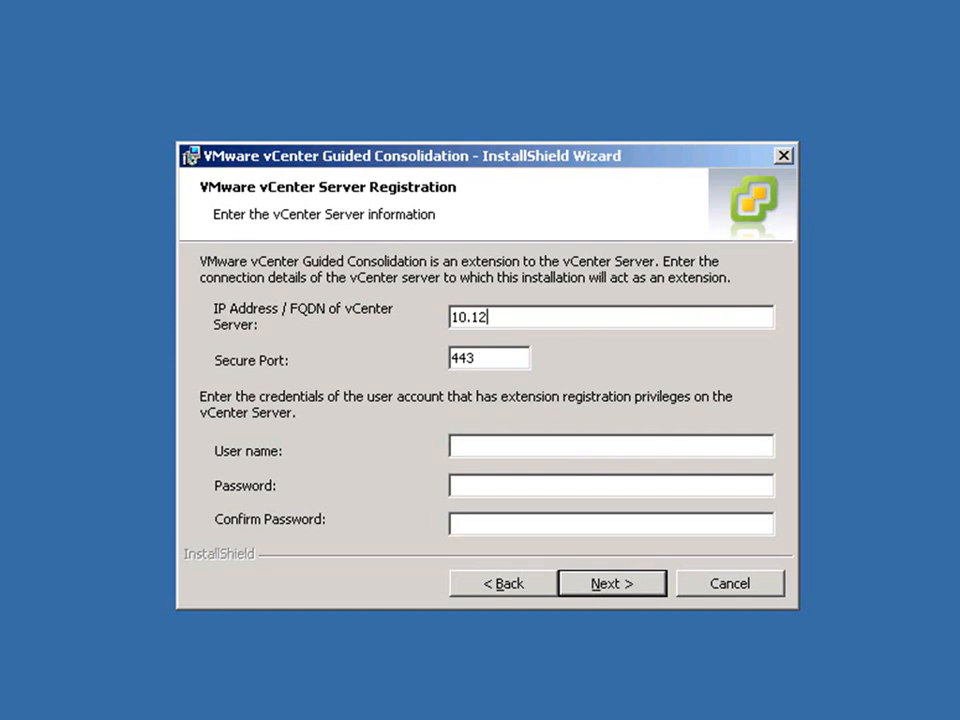
pyautogui.write('.251.23')
pyautogui.click(487, 449)
pyautogui.write('administrator')
pyautogui.press('Tab')
pyautogui.write('*************')
pyautogui.press('Tab')
pyautogui.write('*************')
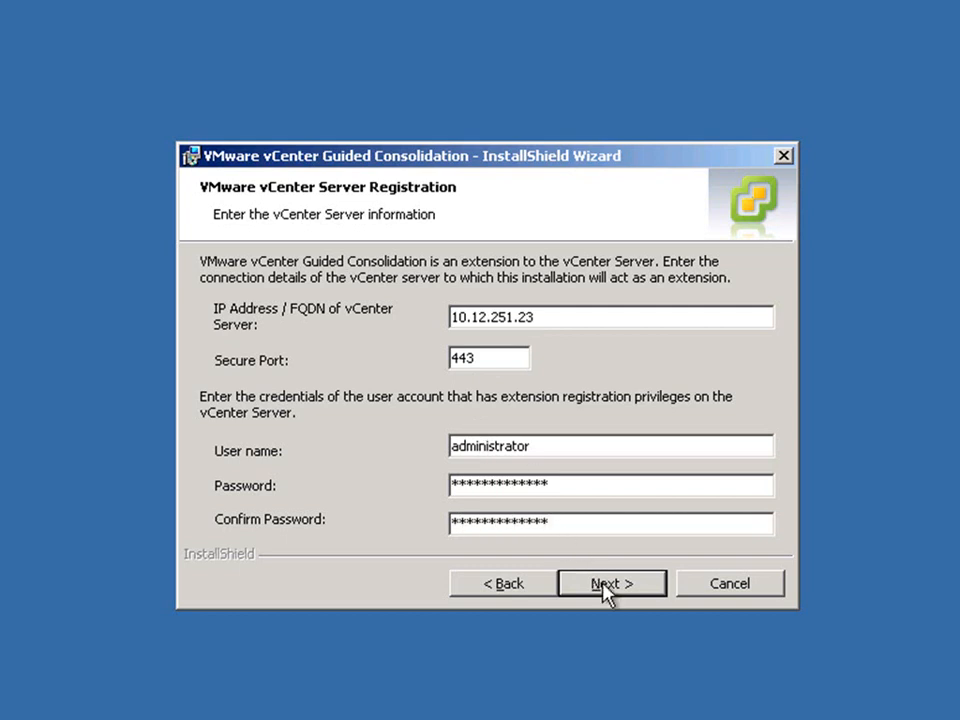
# Step: Keep the default server identity, install Guided Consolidation, and close the finished wizard
pyautogui.click(605, 586)
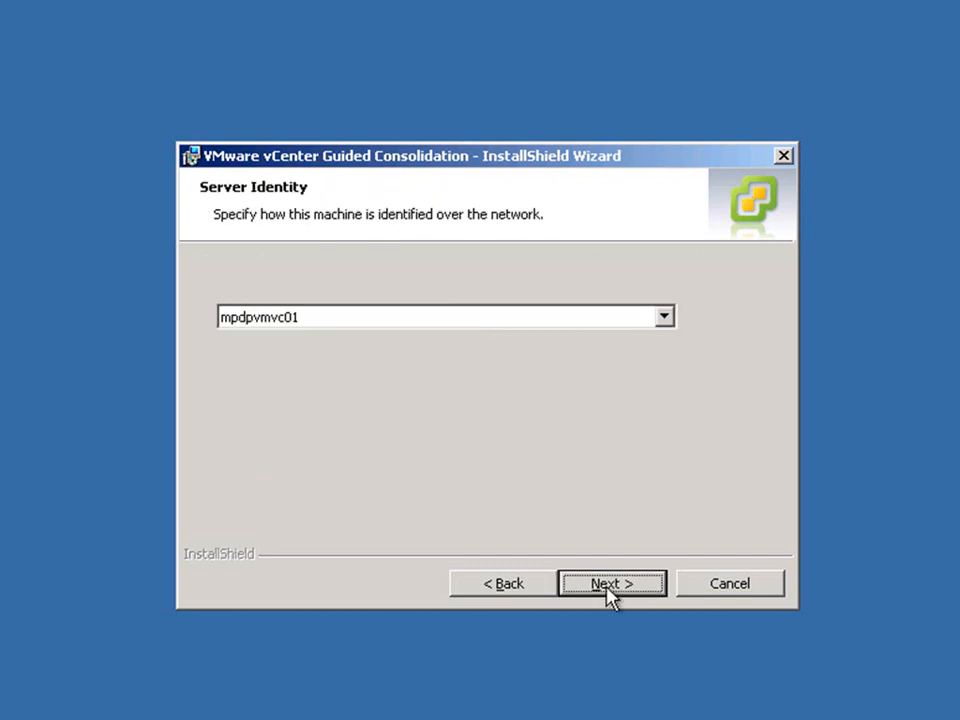
pyautogui.click(624, 582)
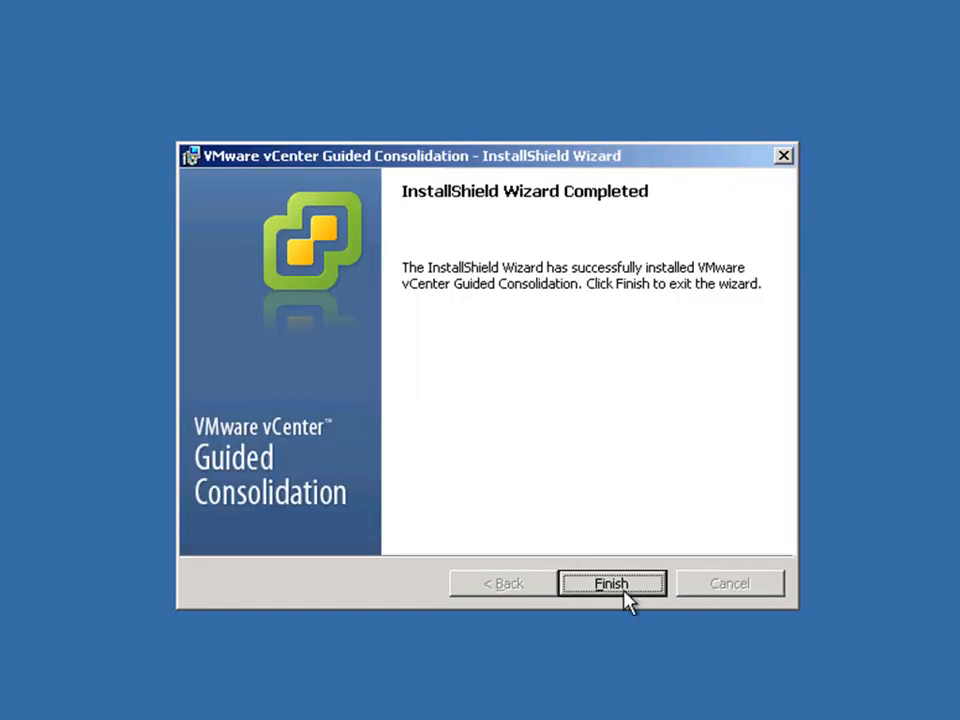
pyautogui.click(612, 584)
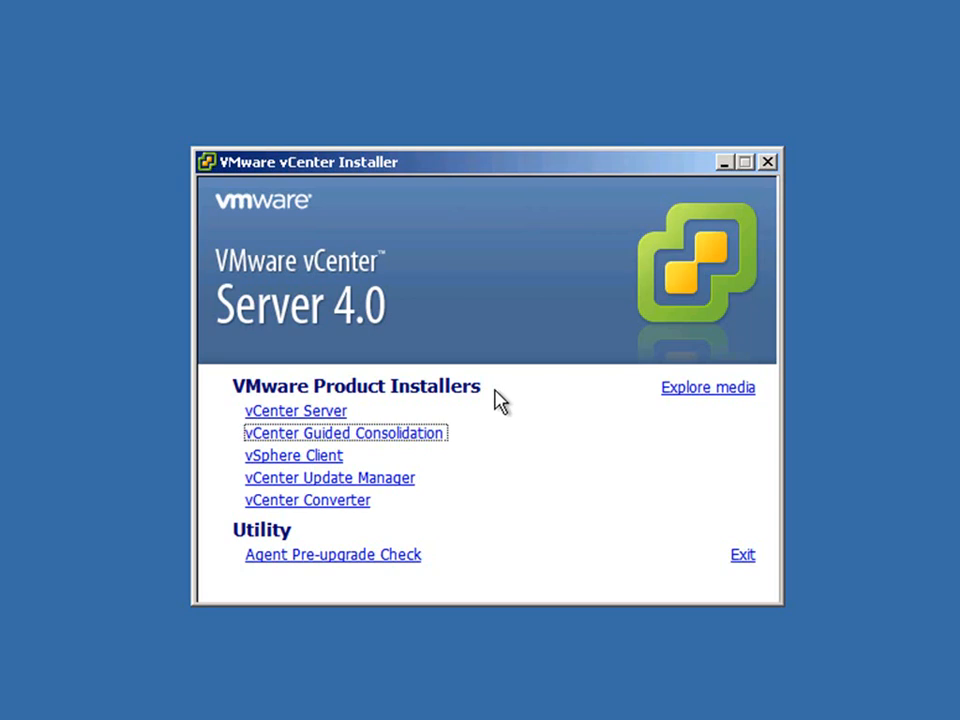
# Step: Close the vCenter Server 4.0 installer menu
pyautogui.click(767, 162)
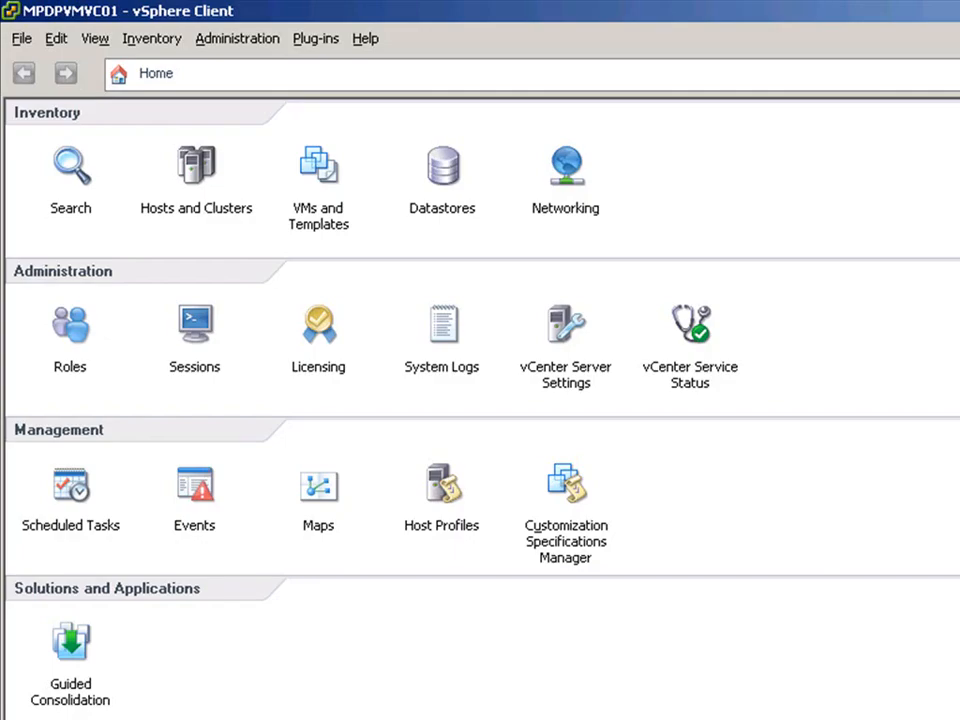
# Step: From the Plug-in Manager, install the Converter Enterprise client plug-in in English, accepting its license
pyautogui.click(318, 40)
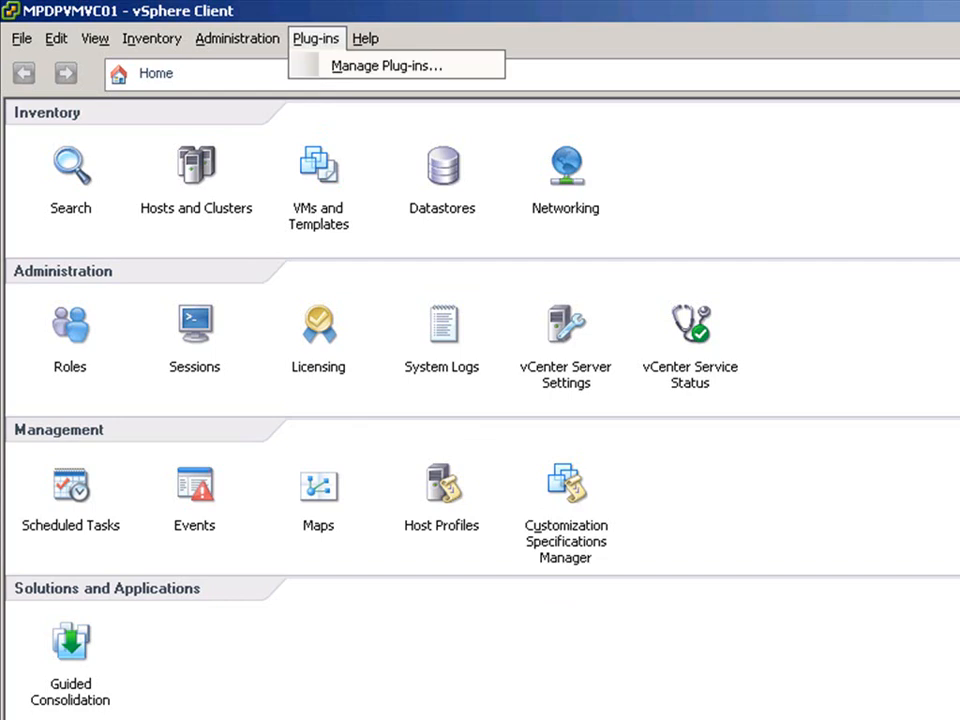
pyautogui.click(336, 67)
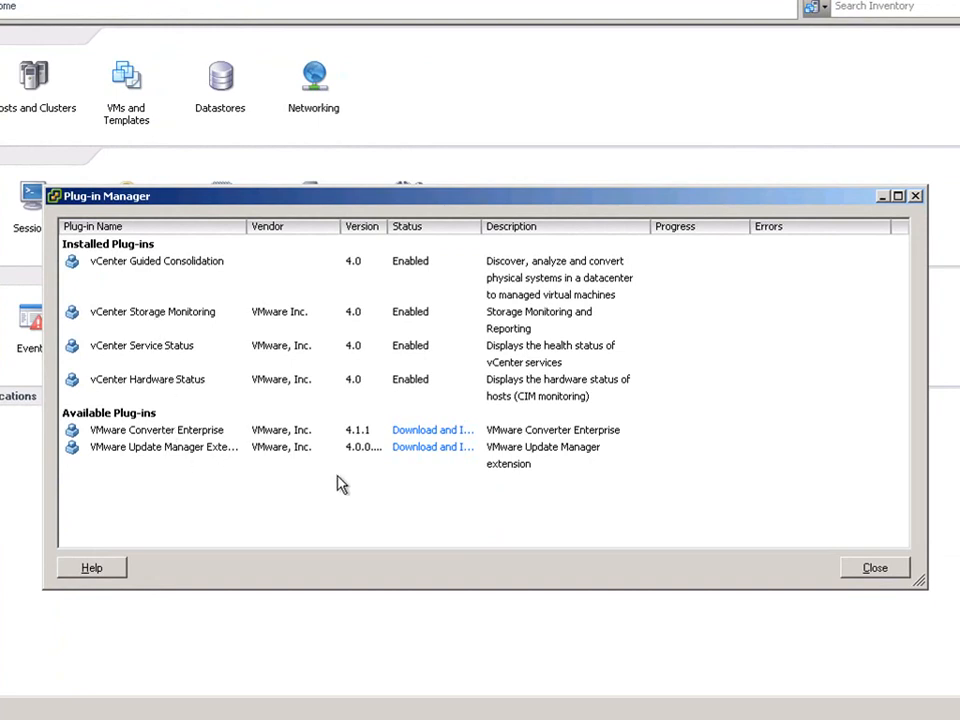
pyautogui.click(423, 435)
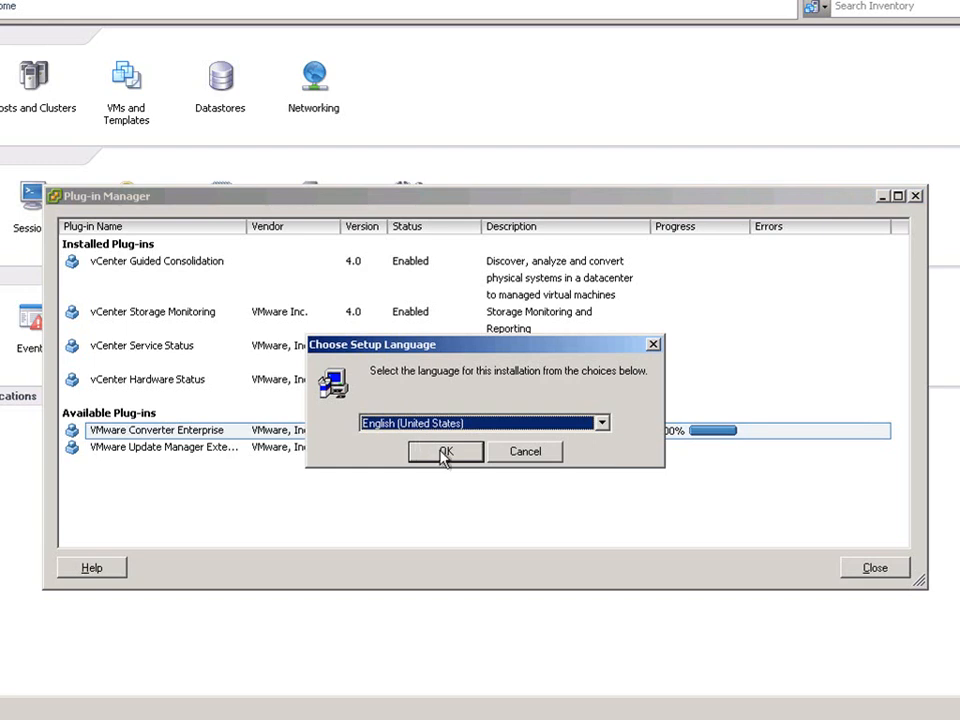
pyautogui.click(444, 452)
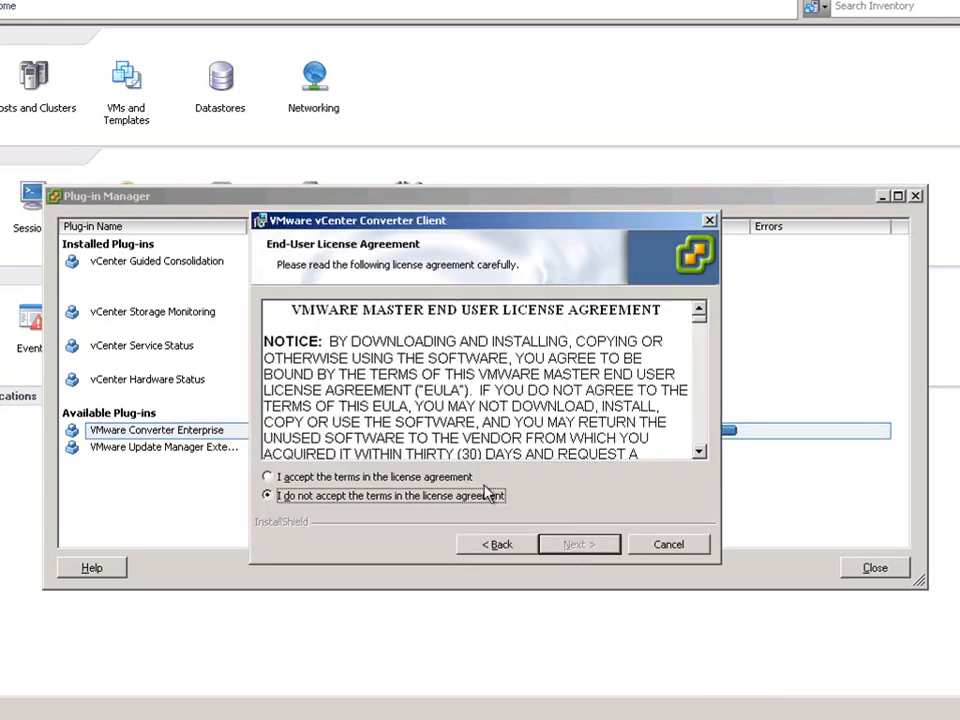
pyautogui.click(465, 478)
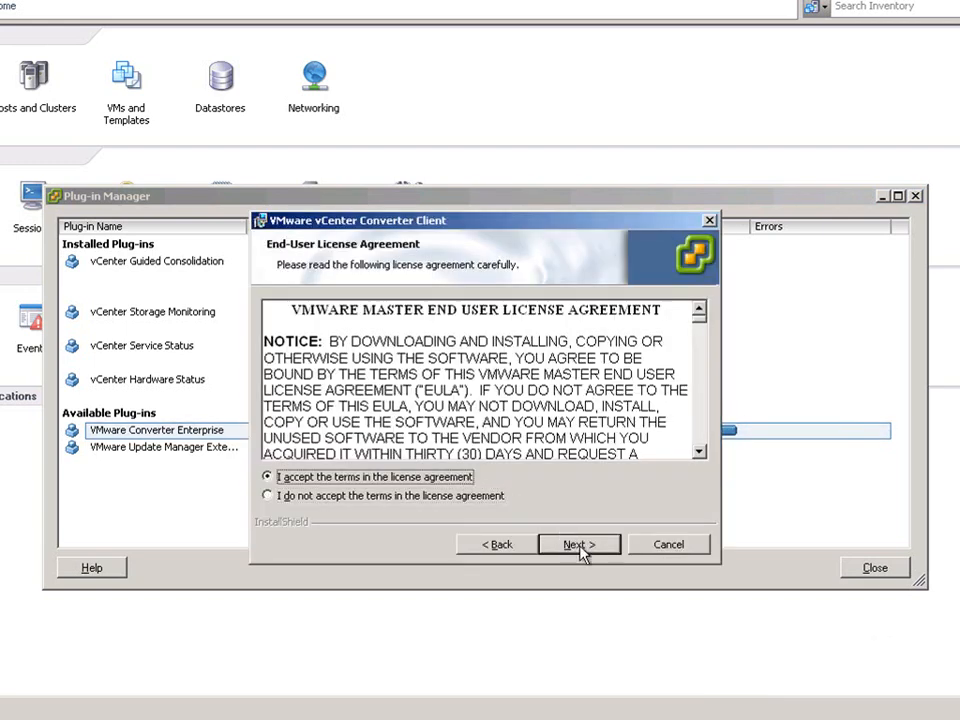
pyautogui.click(579, 545)
pyautogui.click(579, 545)
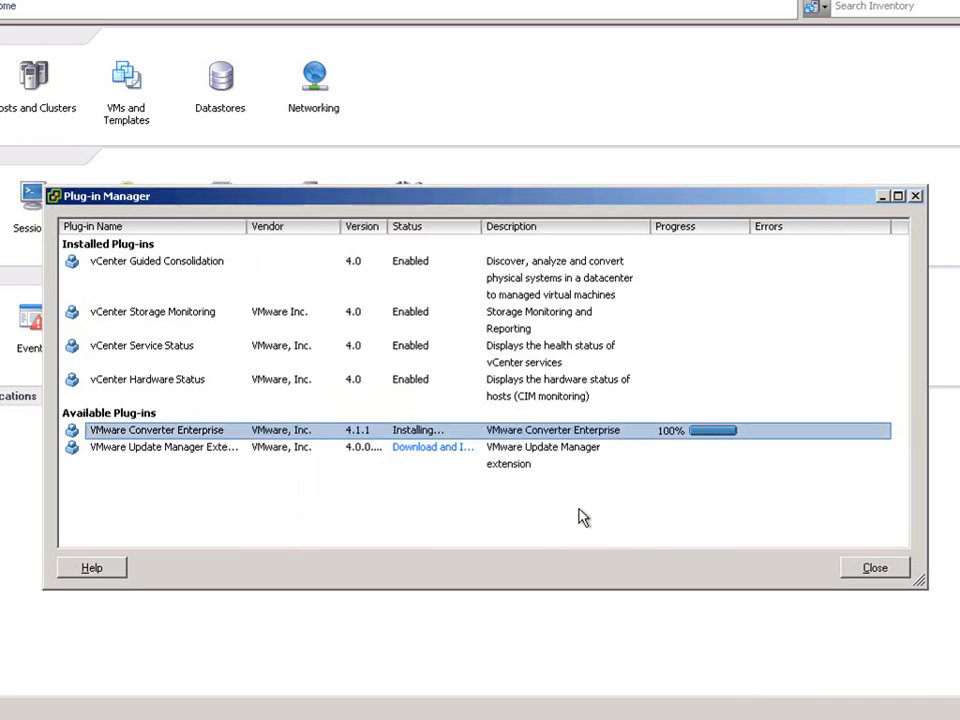
# Step: Install the Update Manager client extension in English, accepting its license, and finish
pyautogui.click(447, 450)
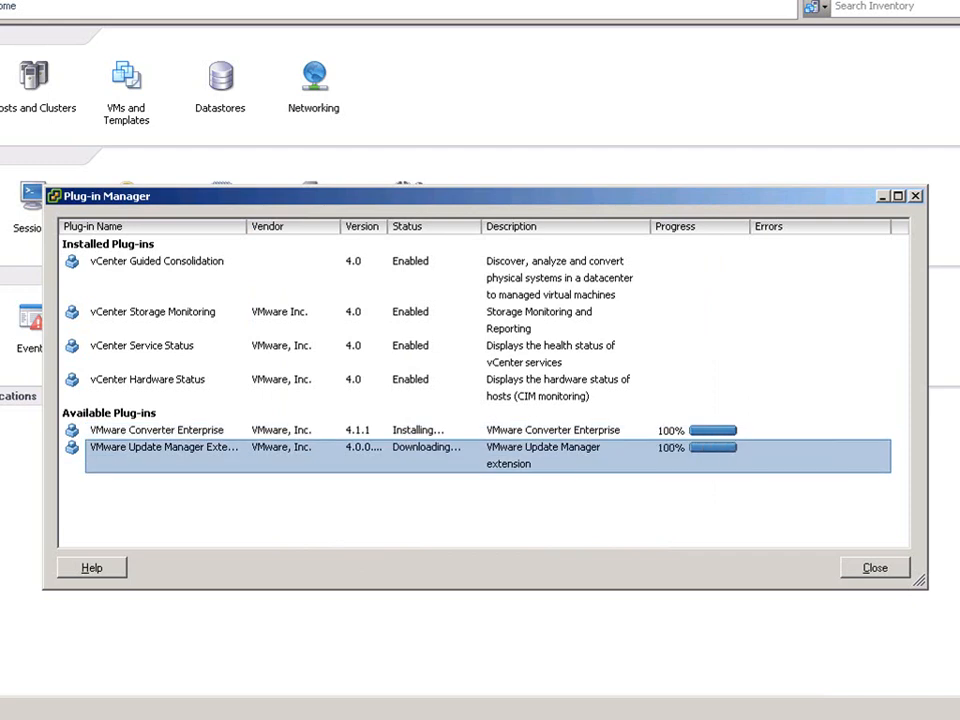
pyautogui.click(457, 457)
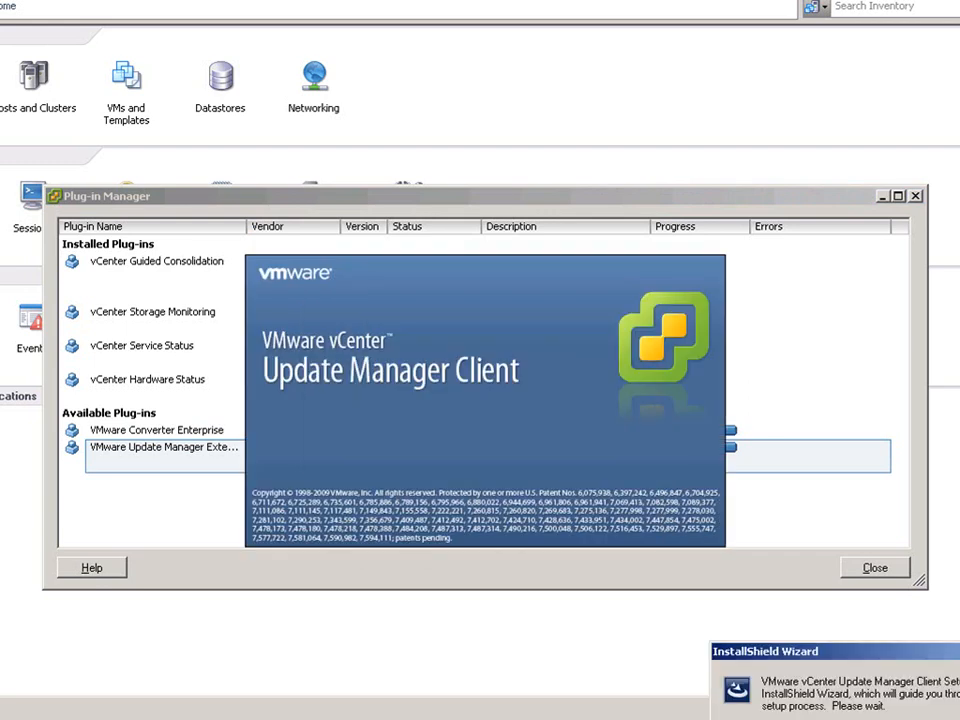
pyautogui.click(574, 547)
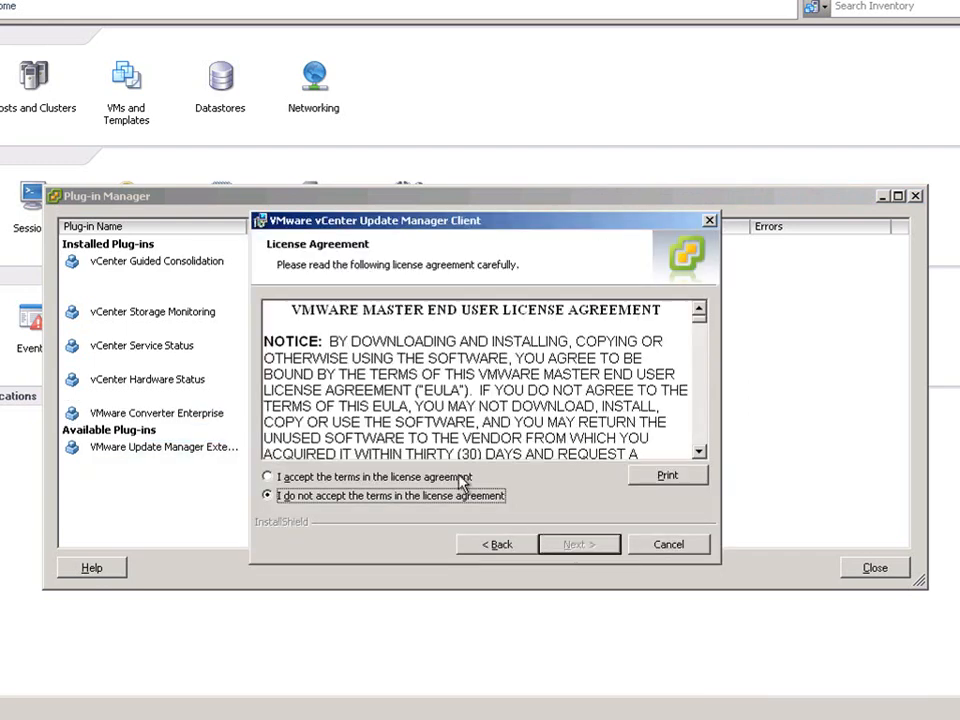
pyautogui.click(466, 477)
pyautogui.click(576, 545)
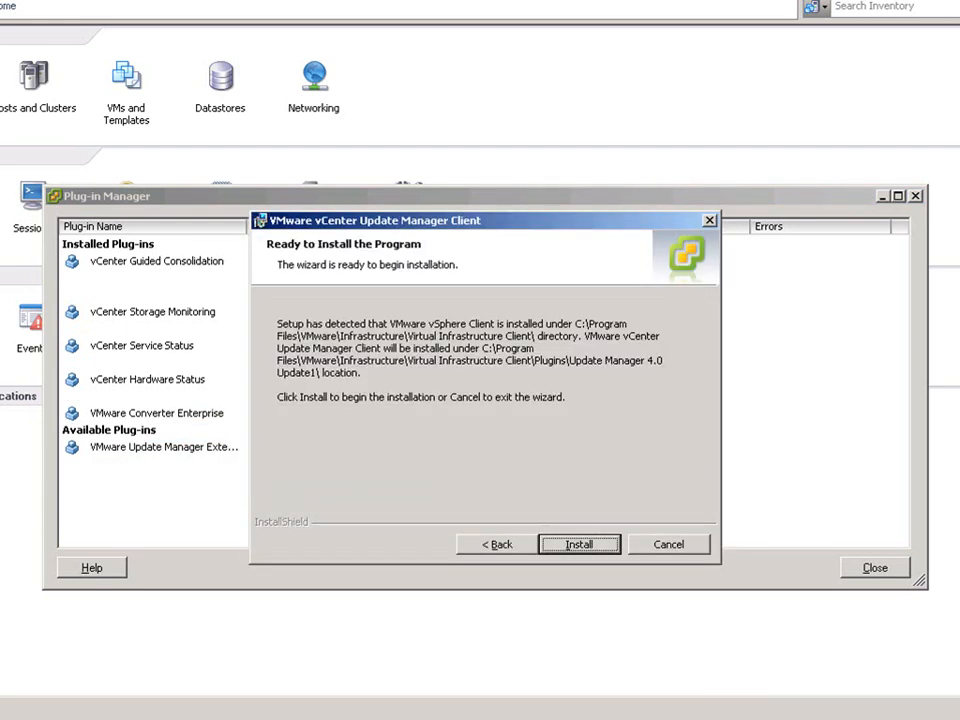
pyautogui.click(578, 545)
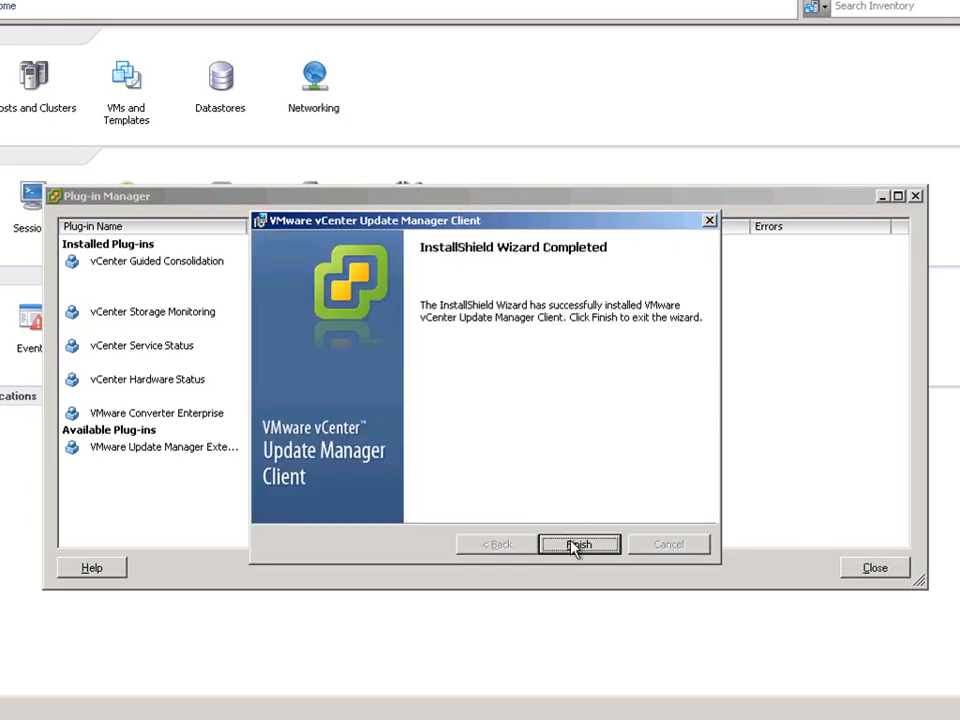
pyautogui.click(578, 545)
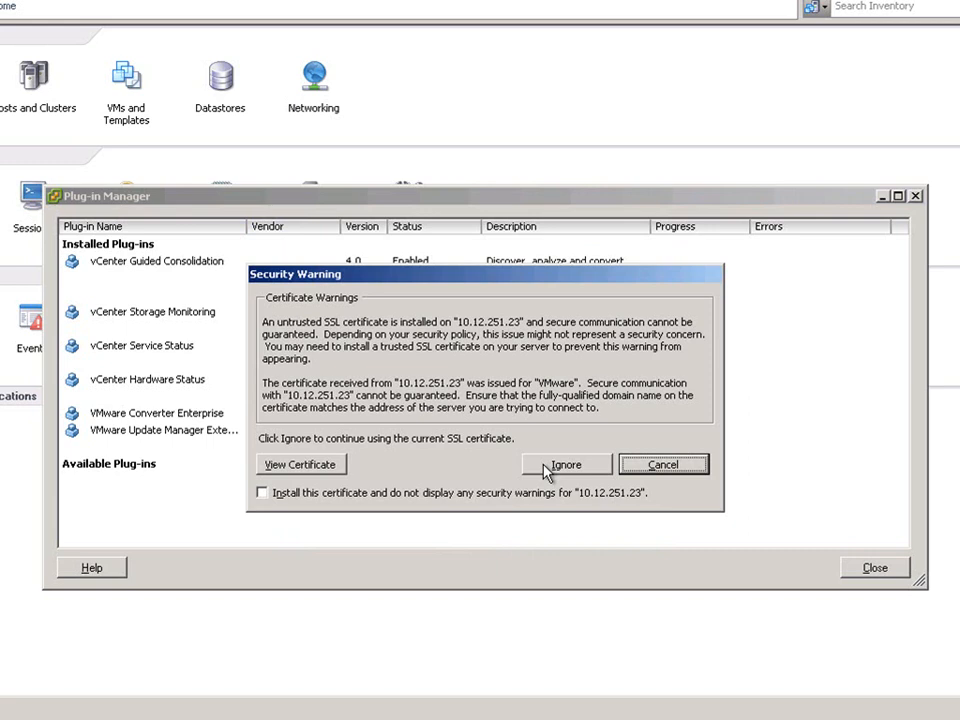
# Step: Permanently install the server's SSL certificate and continue past the security warning
pyautogui.click(522, 492)
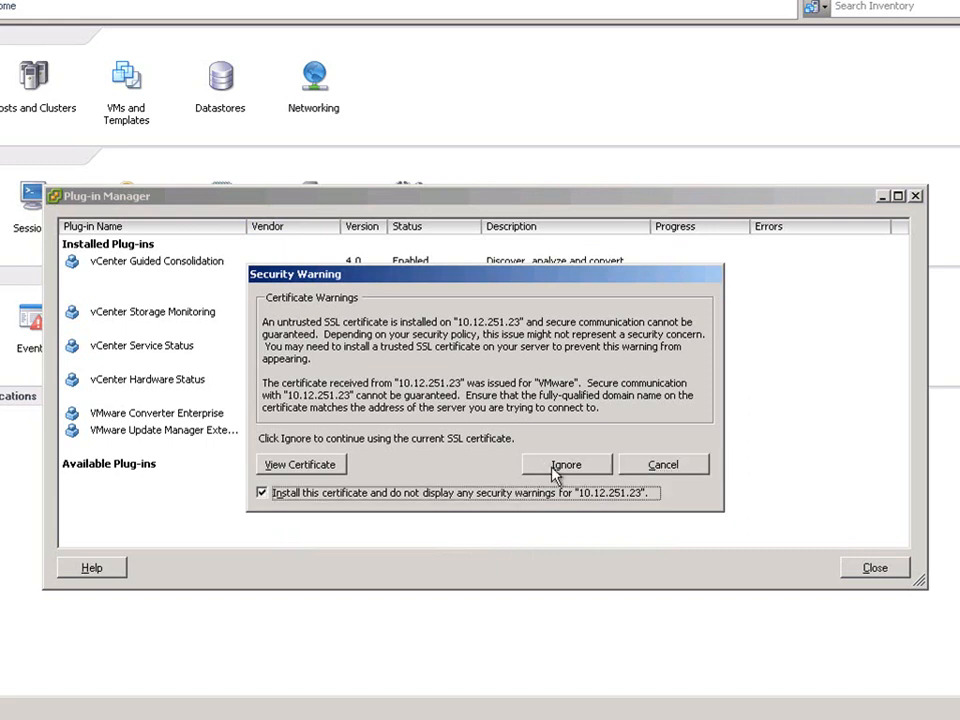
pyautogui.click(556, 468)
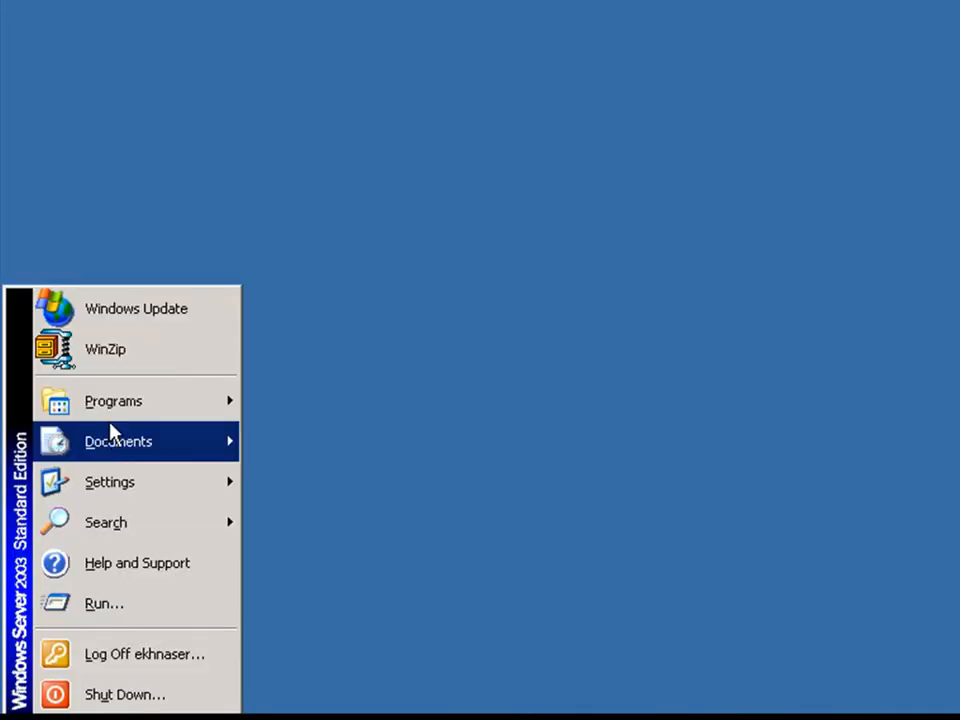
# Step: Launch vSphere Host Update Utility 4.0, allow patch downloads, and select host 10.12.99.150
pyautogui.moveTo(236, 412)
pyautogui.moveTo(324, 398)
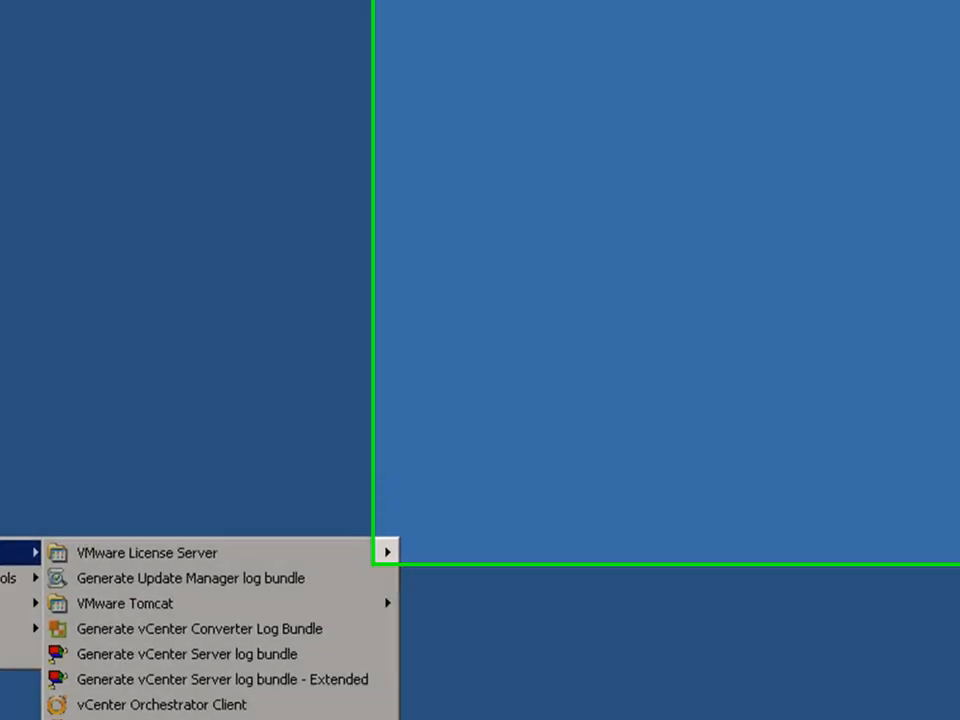
pyautogui.click(577, 672)
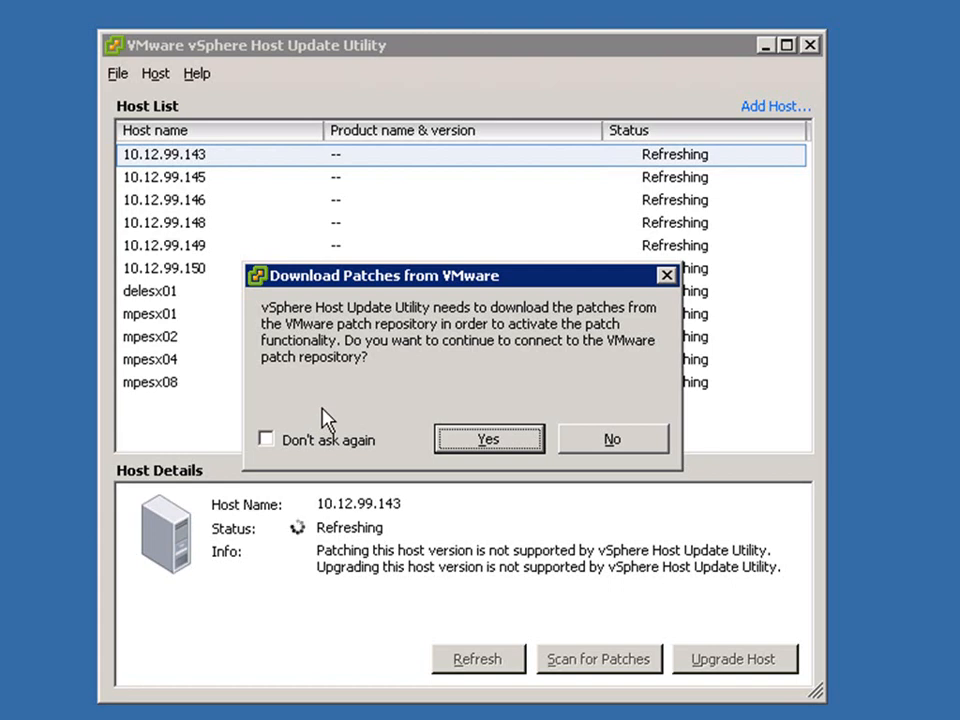
pyautogui.click(485, 440)
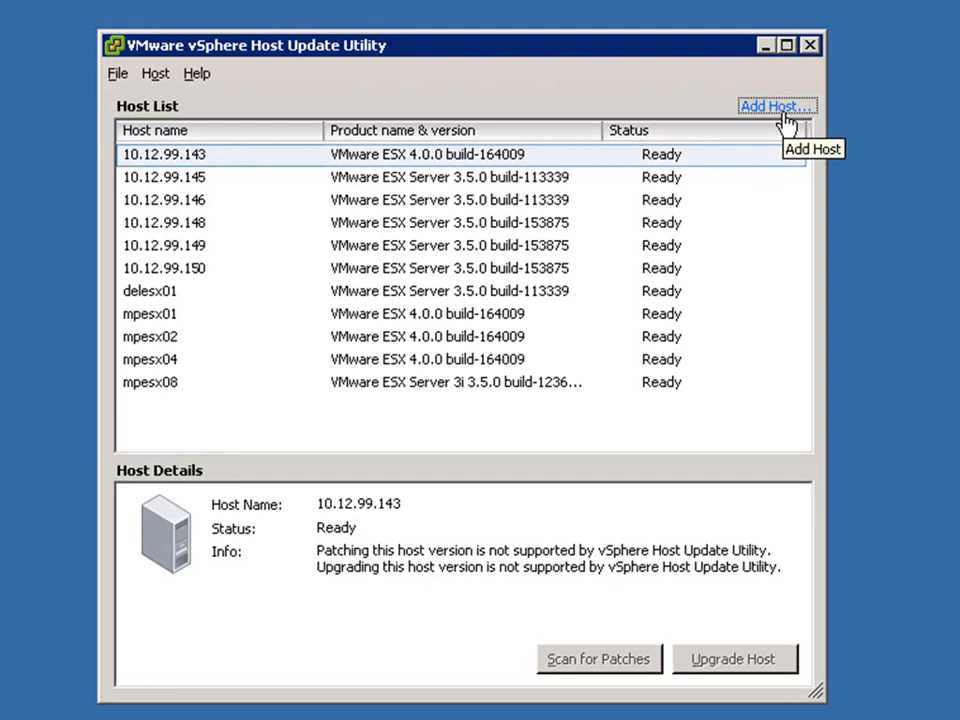
pyautogui.click(199, 272)
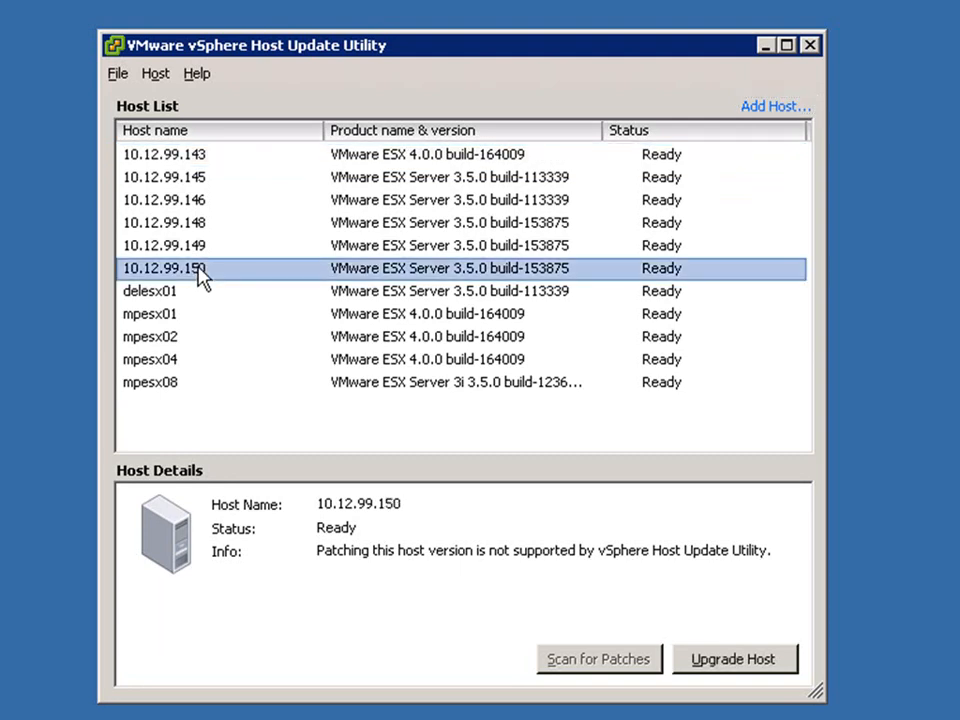
# Step: Start the host upgrade using the D:\esx-DVD-4.0.0-164009.iso image and validate it
pyautogui.click(733, 662)
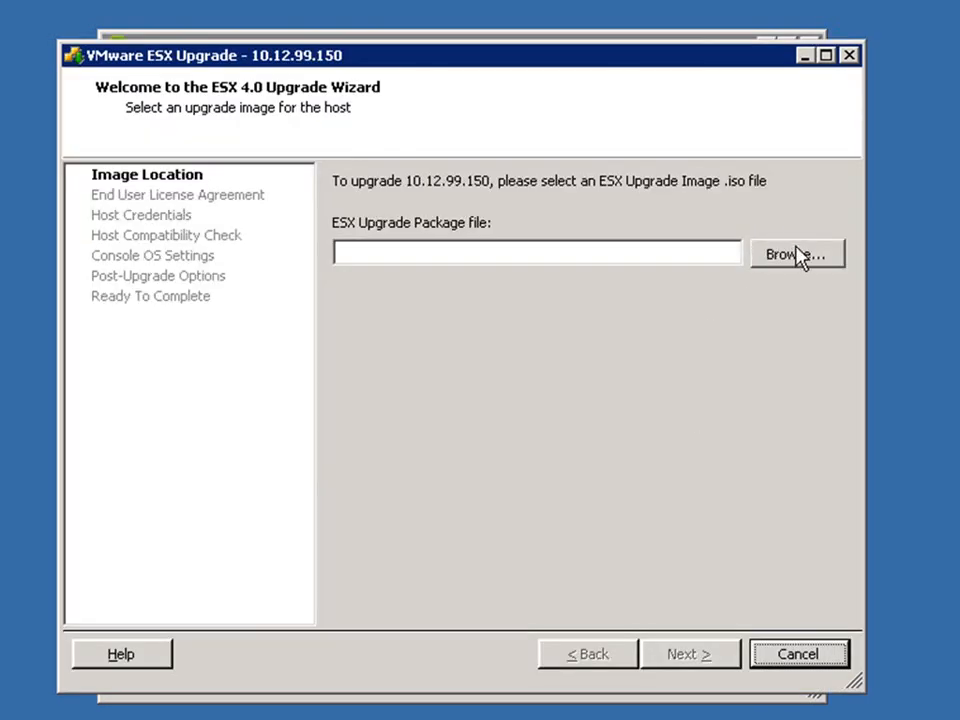
pyautogui.click(797, 258)
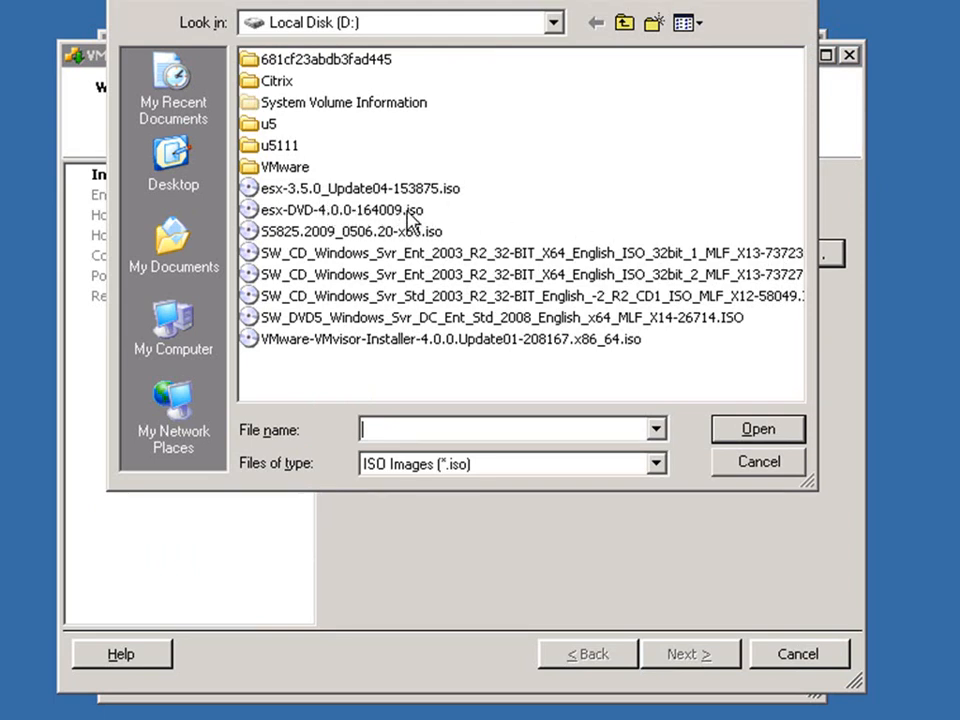
pyautogui.click(411, 220)
pyautogui.click(772, 438)
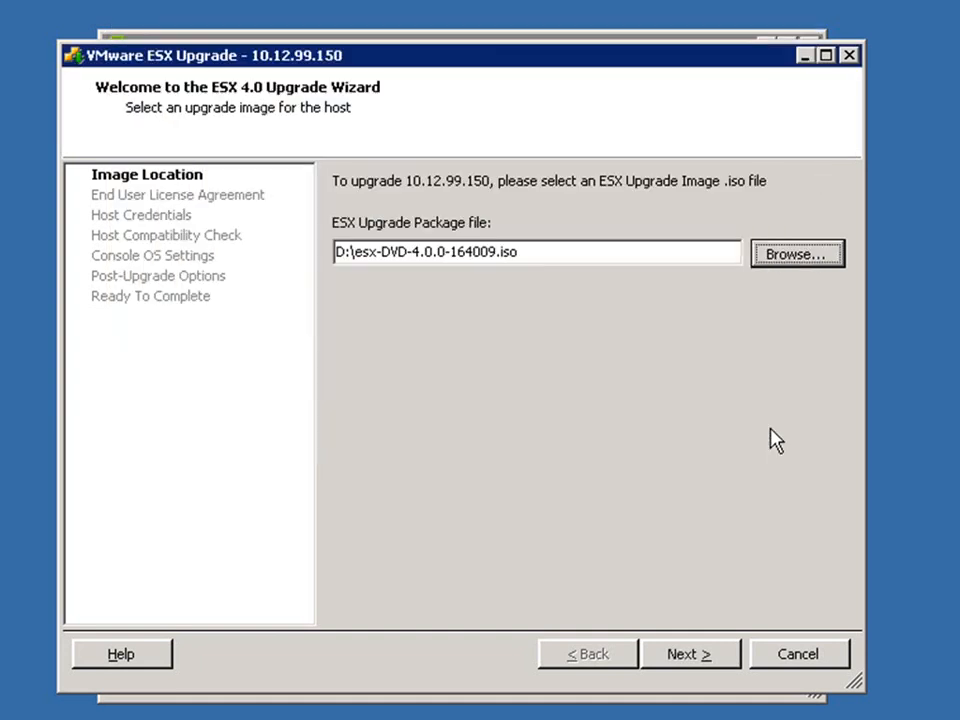
pyautogui.click(697, 660)
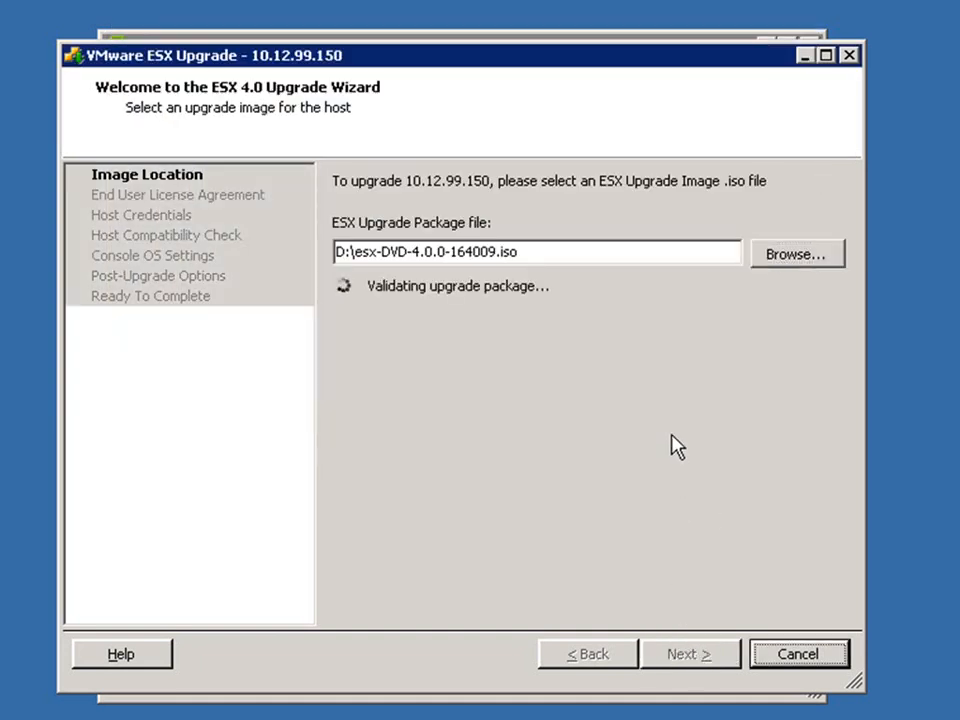
# Step: Accept the licence agreement and enter the host's root password
pyautogui.click(367, 590)
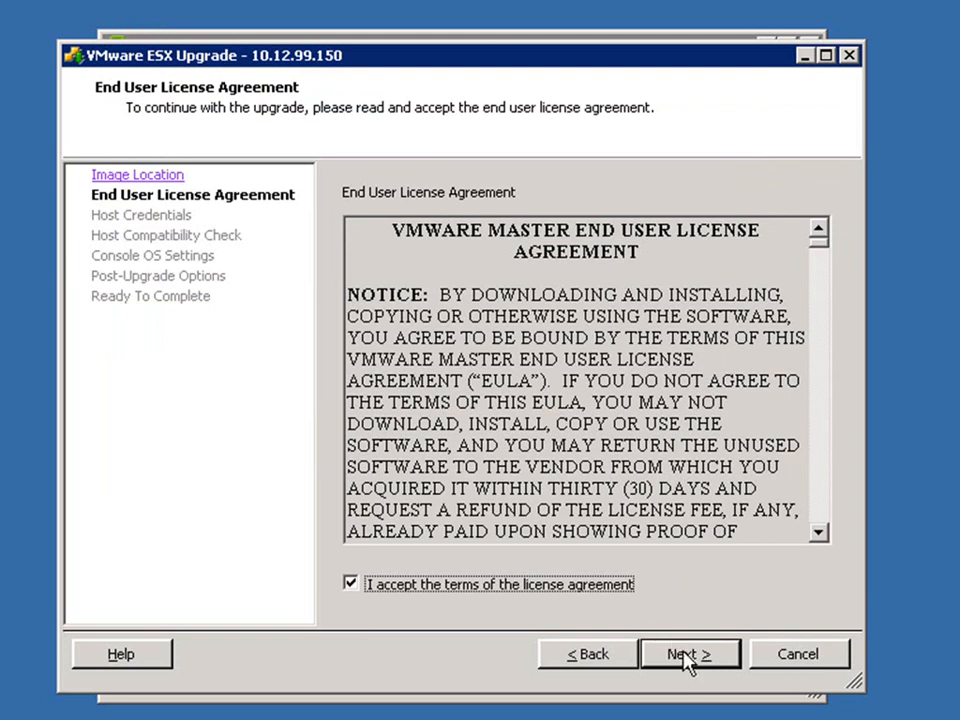
pyautogui.click(688, 658)
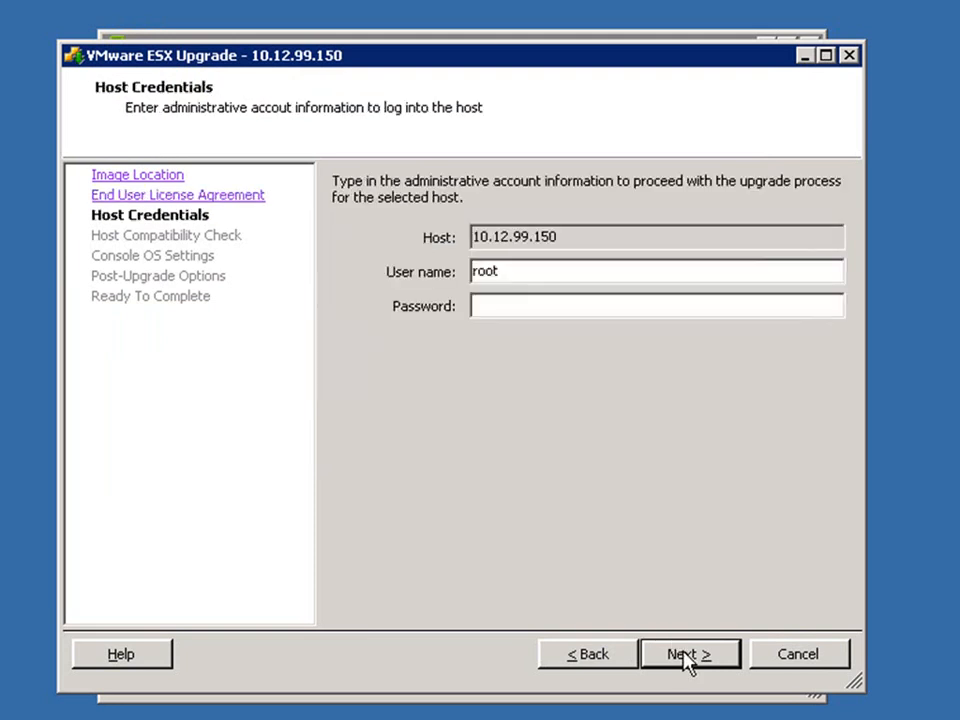
pyautogui.click(489, 305)
pyautogui.write('*************')
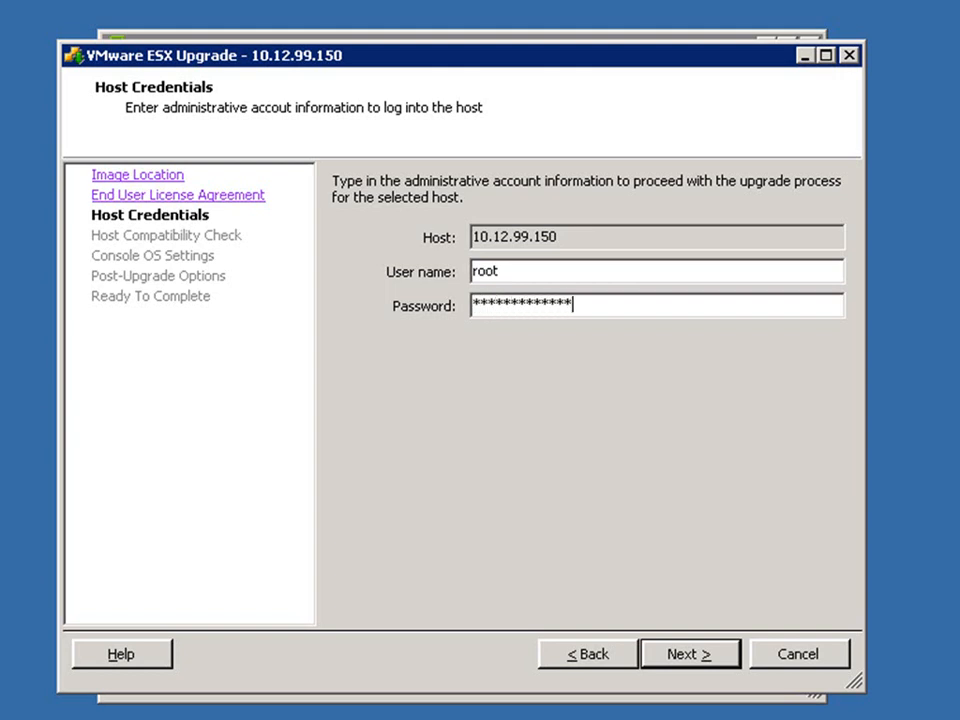
pyautogui.click(645, 658)
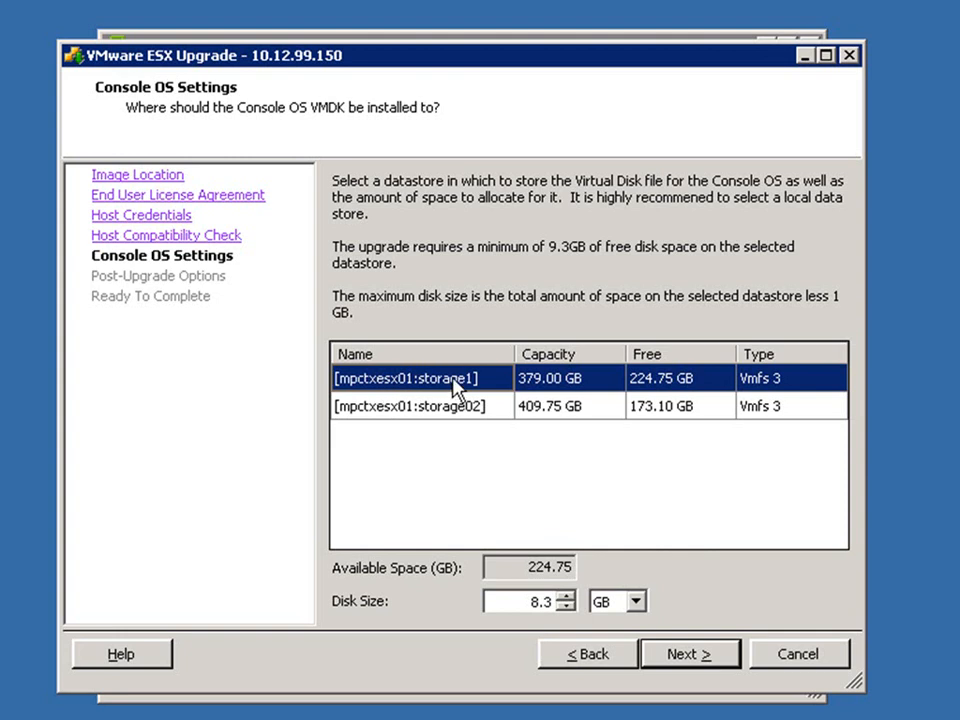
# Step: Keep the console disk on storage1, skip the post-upgrade script, and run the ESX 4.0 upgrade
pyautogui.click(690, 657)
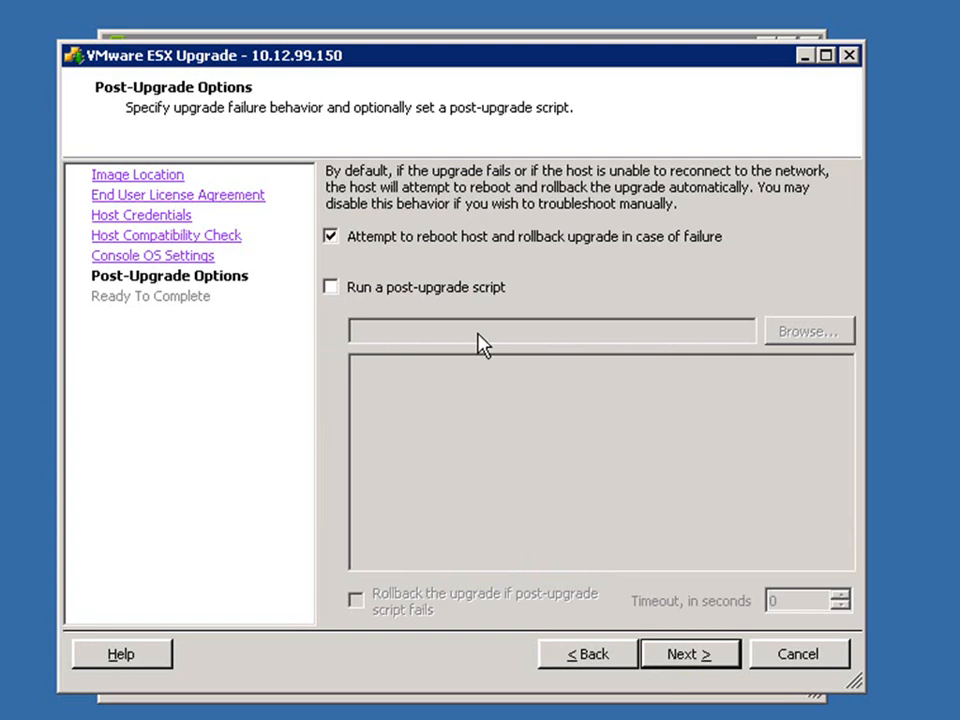
pyautogui.click(357, 293)
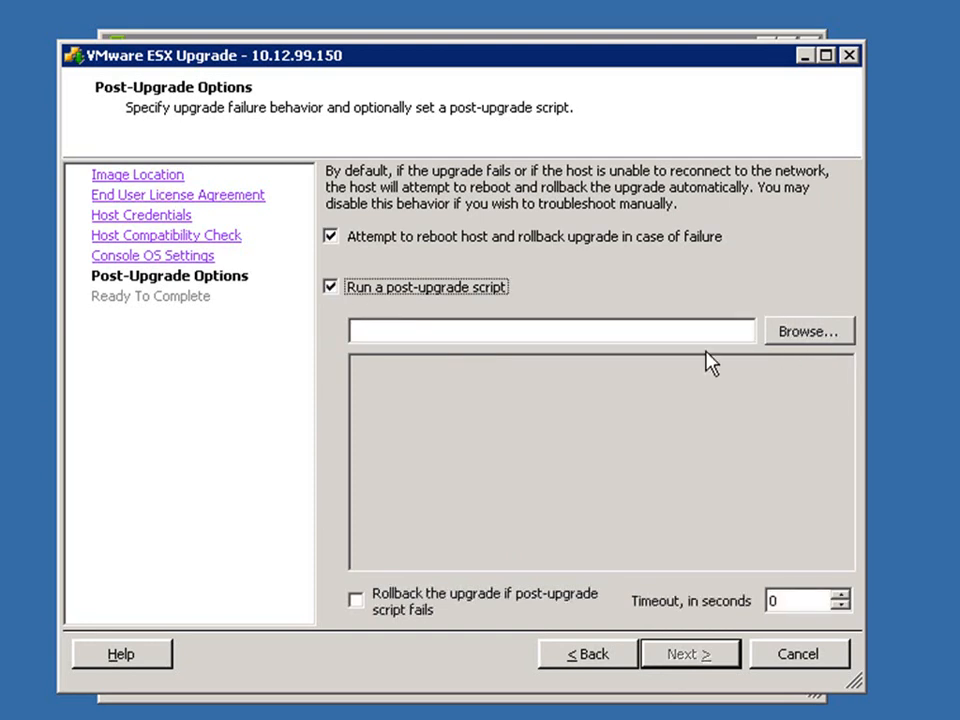
pyautogui.click(361, 295)
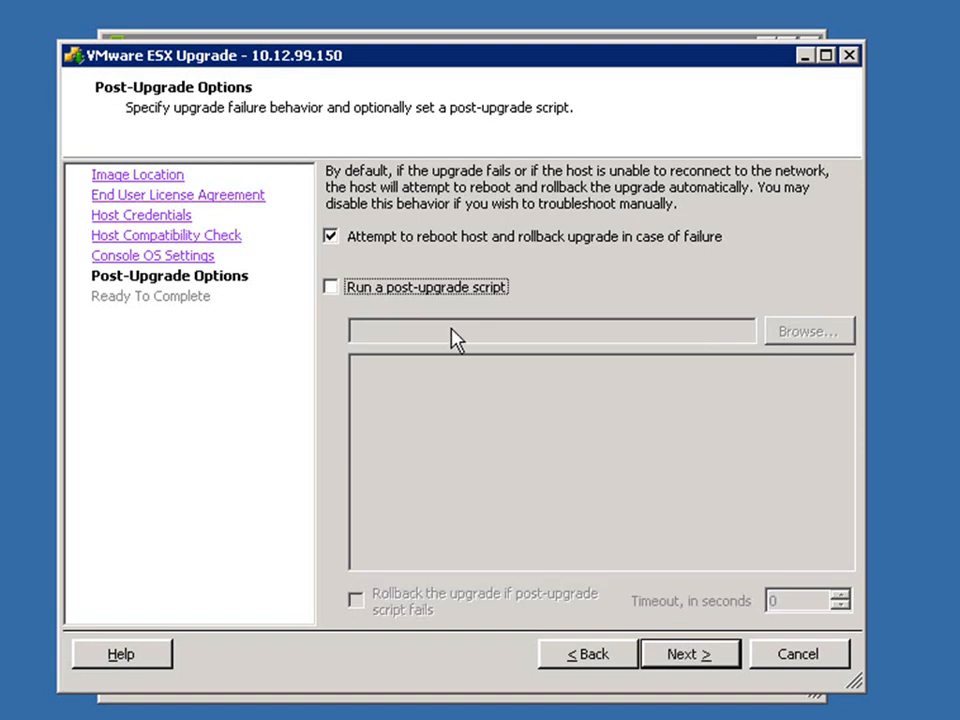
pyautogui.click(688, 655)
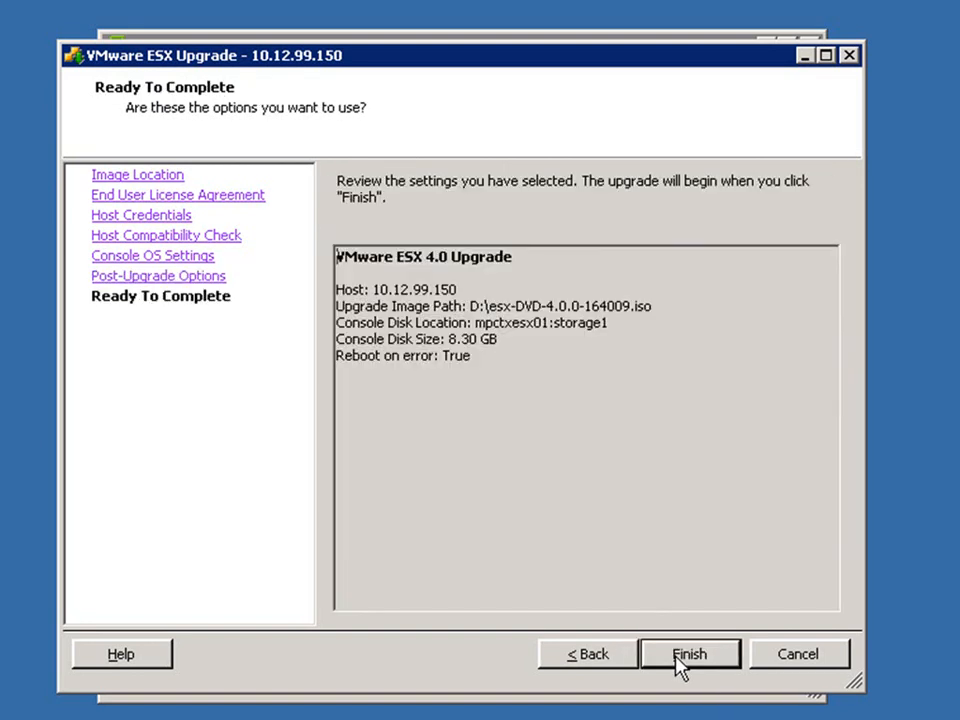
pyautogui.click(677, 658)
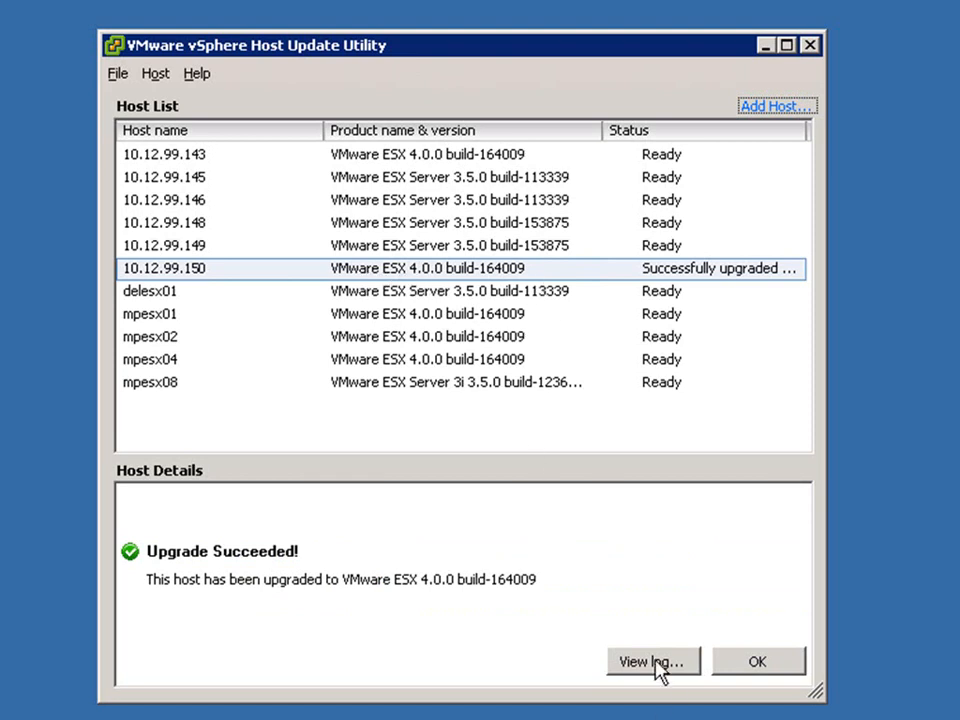
# Step: Dismiss the Upgrade Succeeded message, check host mpesx04, and close the utility
pyautogui.click(762, 662)
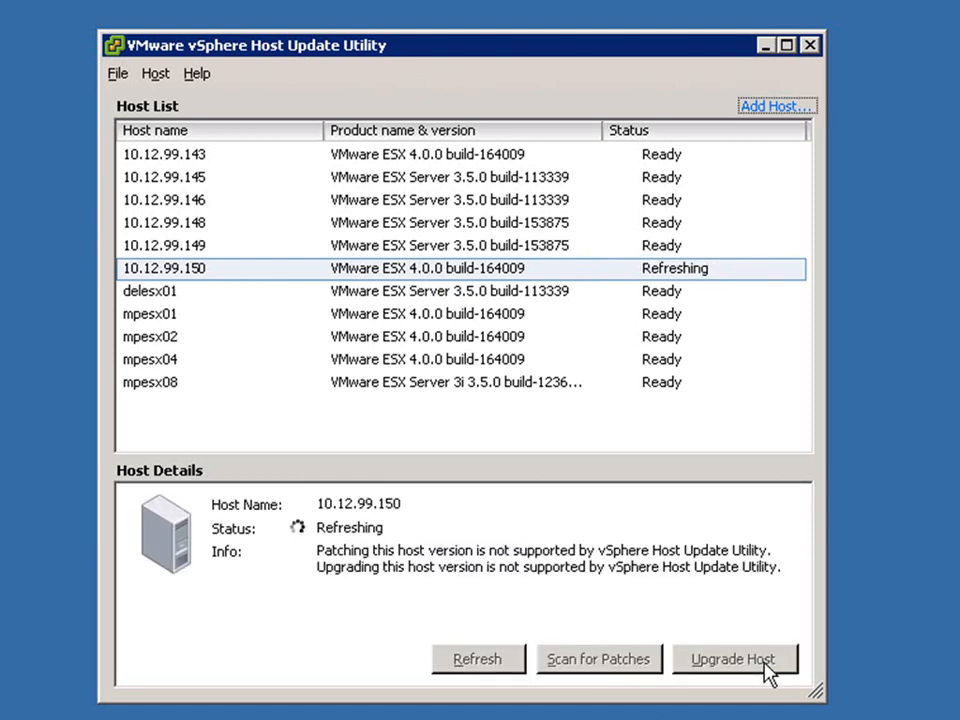
pyautogui.click(414, 361)
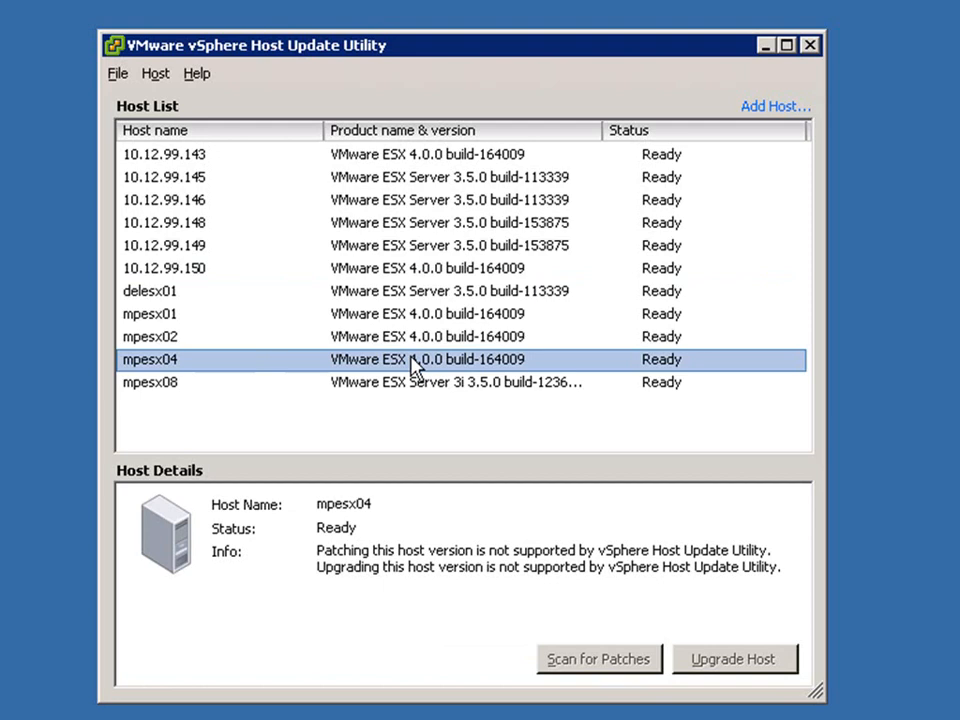
pyautogui.click(810, 45)
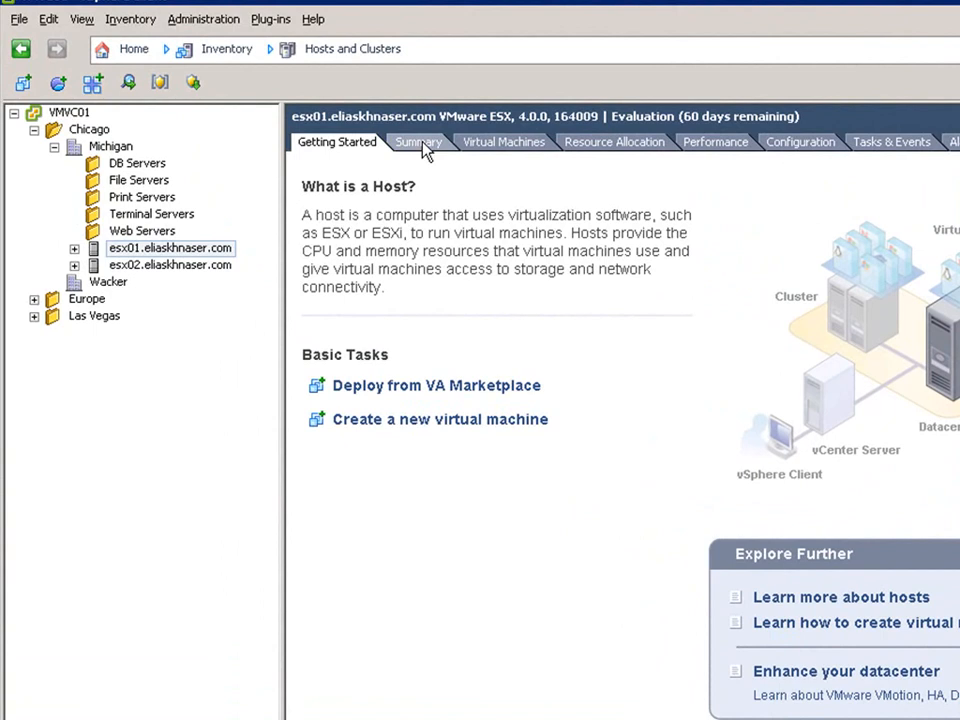
# Step: Expand esx01, check MPCTXICON01's VMware Tools status, then switch to VMs and Templates (Ctrl+Shift+V)
pyautogui.click(421, 142)
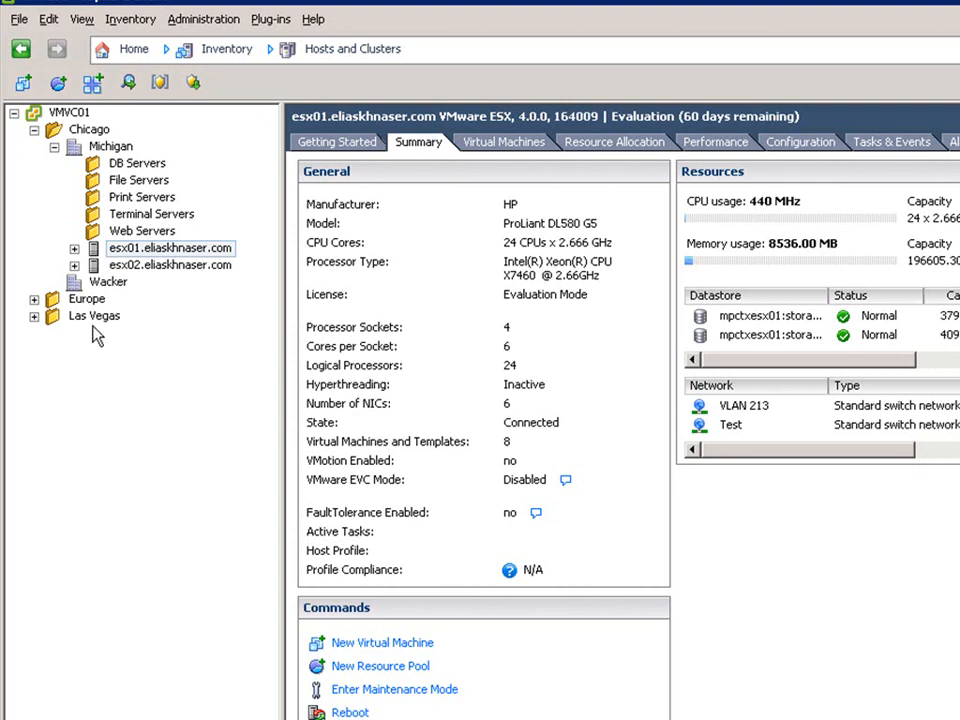
pyautogui.doubleClick(92, 255)
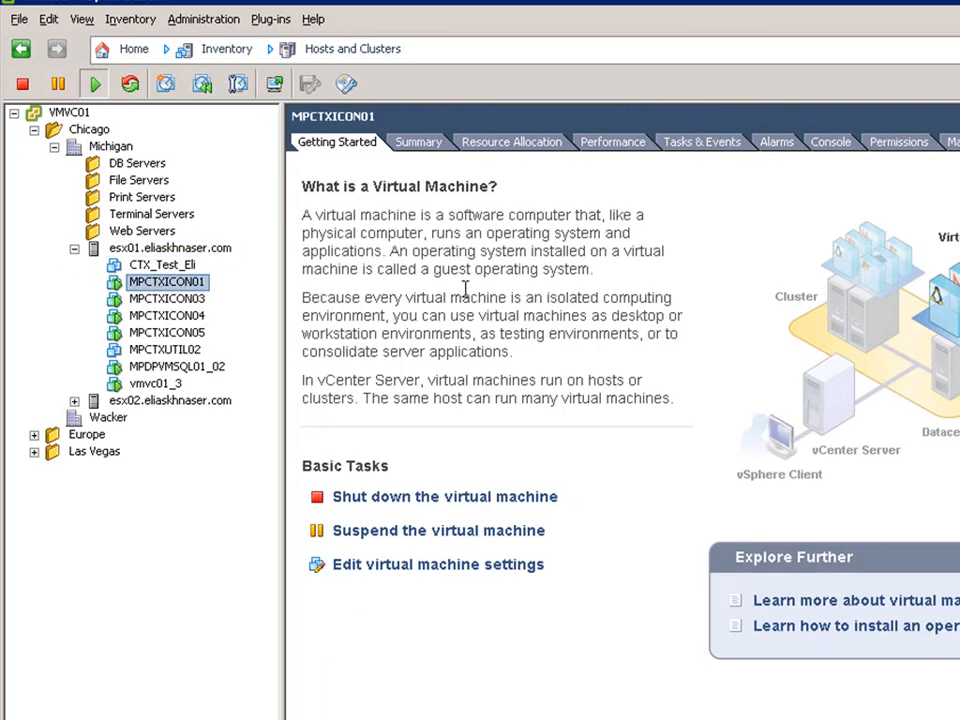
pyautogui.click(418, 142)
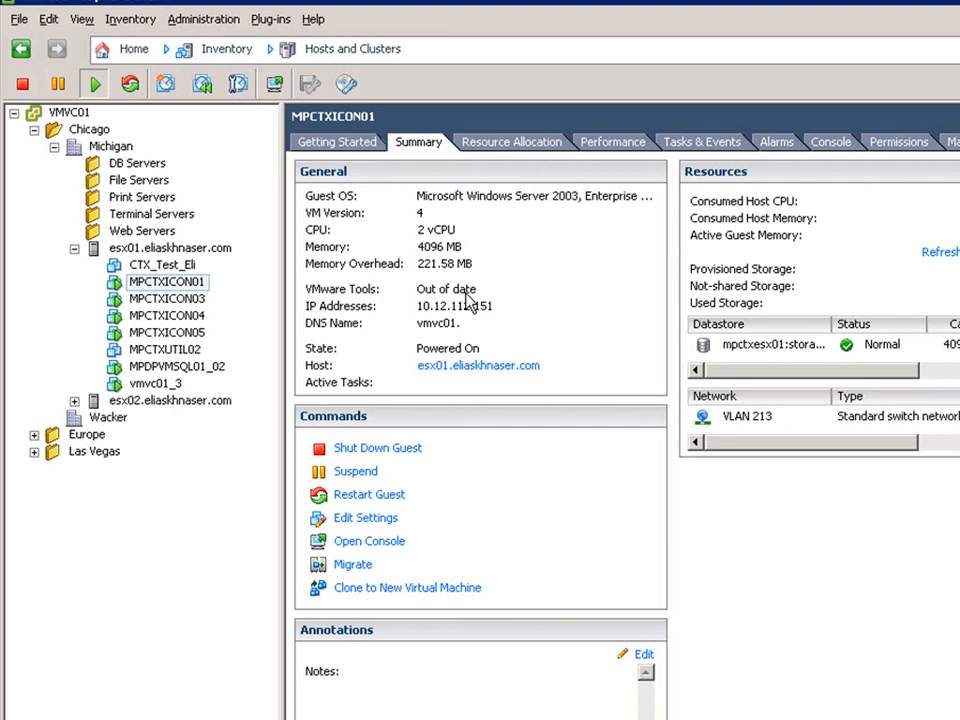
pyautogui.hotkey('ctrl', 'shift', 'v')
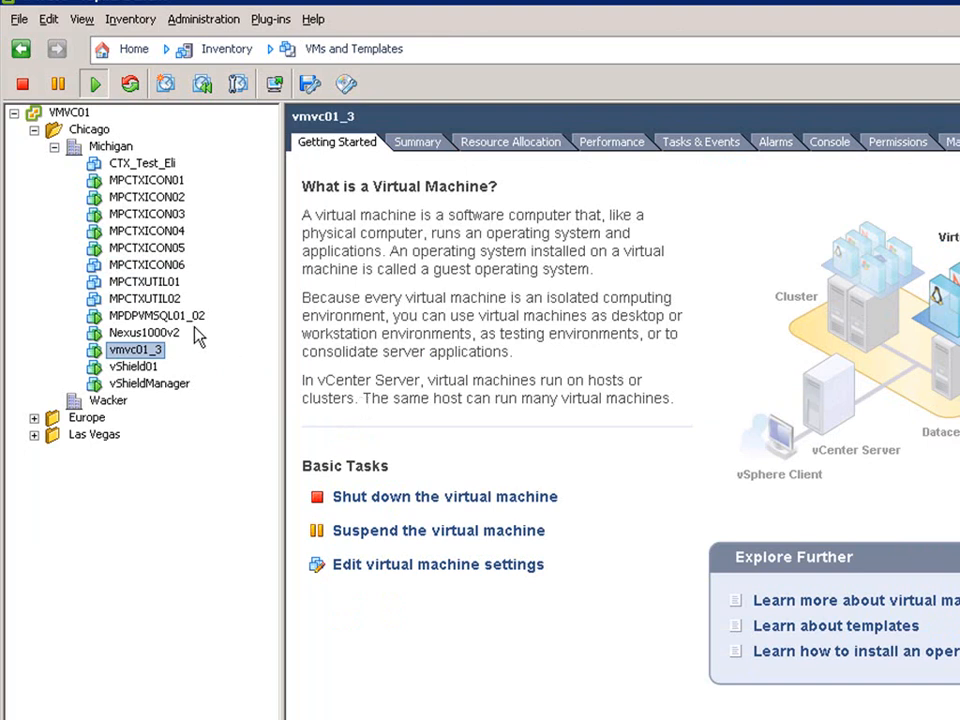
# Step: On MPCTXUTIL02's Update Manager tab, attach the VMware Tools and VM Hardware Upgrade to Match Host baselines
pyautogui.click(132, 299)
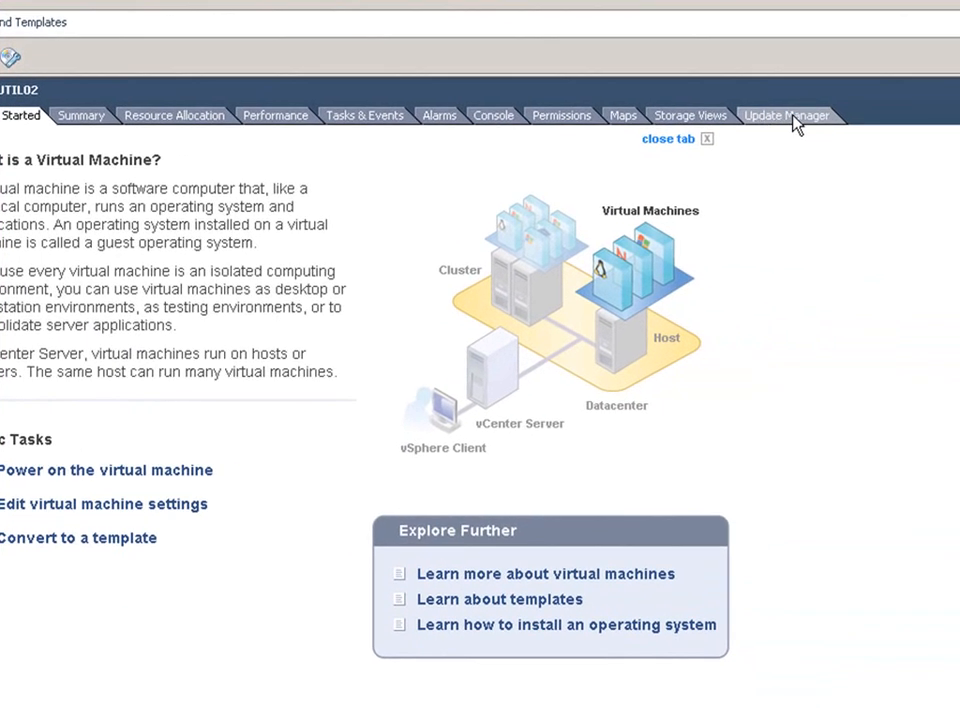
pyautogui.click(797, 122)
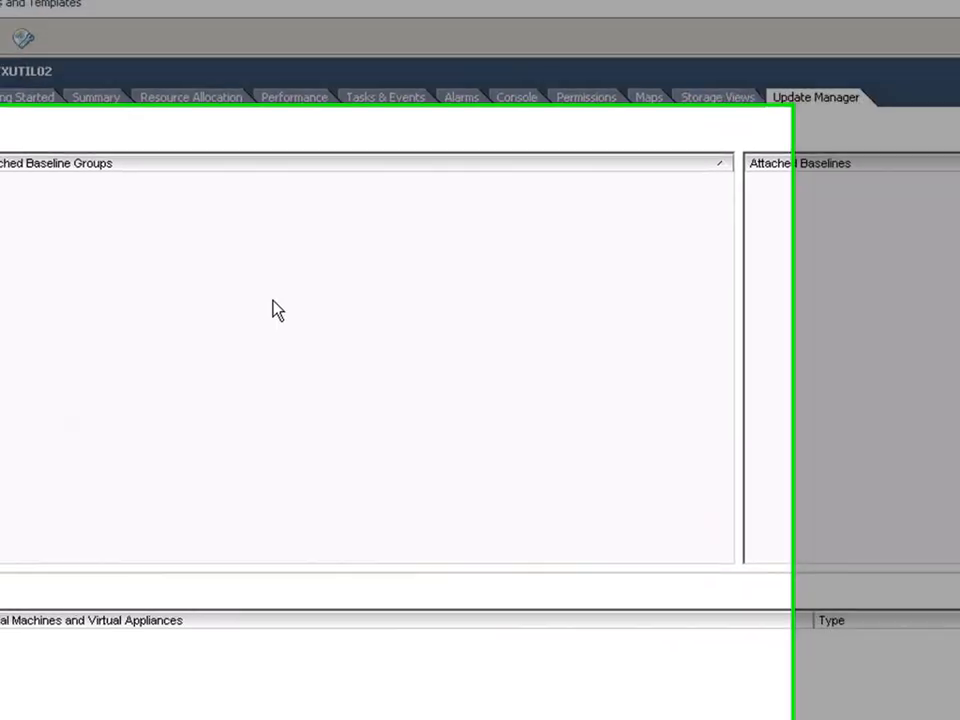
pyautogui.rightClick(258, 321)
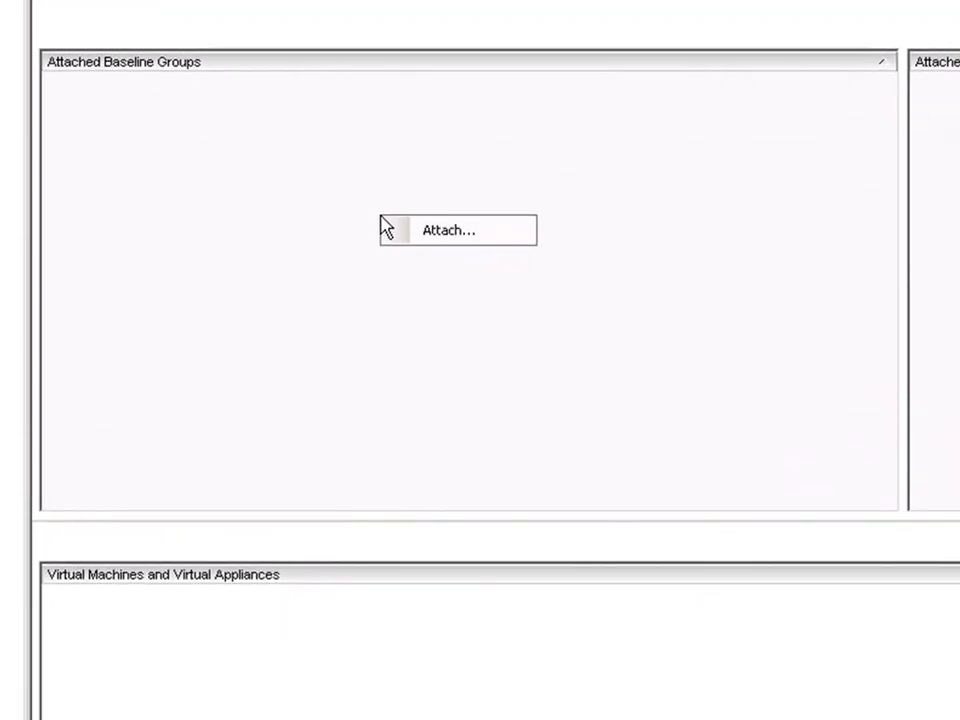
pyautogui.click(450, 234)
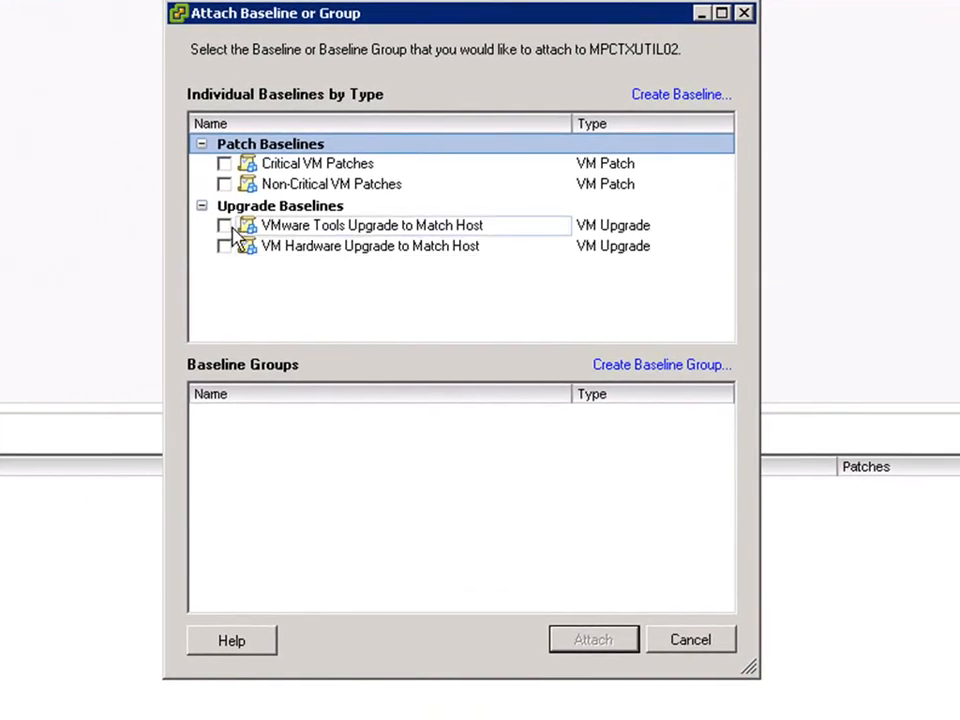
pyautogui.click(224, 226)
pyautogui.click(224, 246)
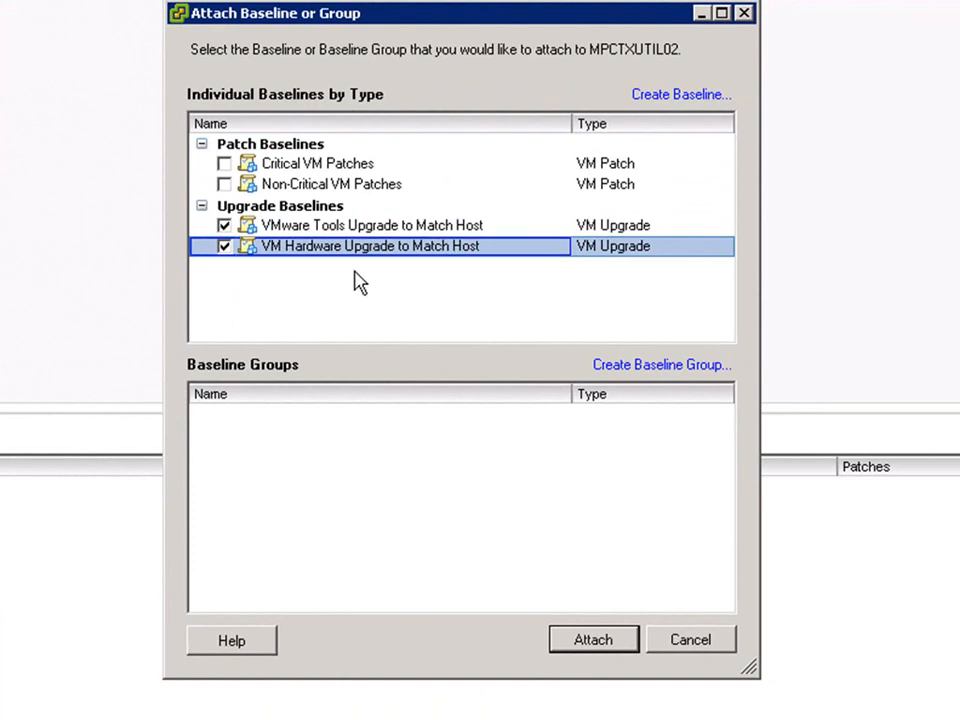
pyautogui.click(589, 647)
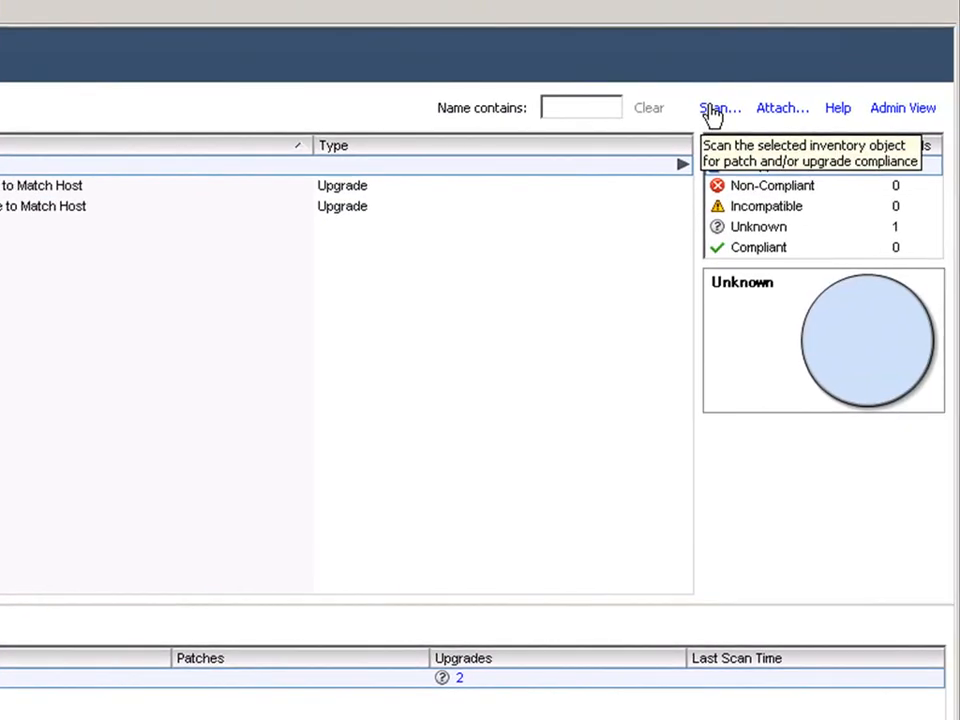
# Step: Scan MPCTXUTIL02 for VM Hardware and VMware Tools upgrades and view compliance for all baselines
pyautogui.click(827, 76)
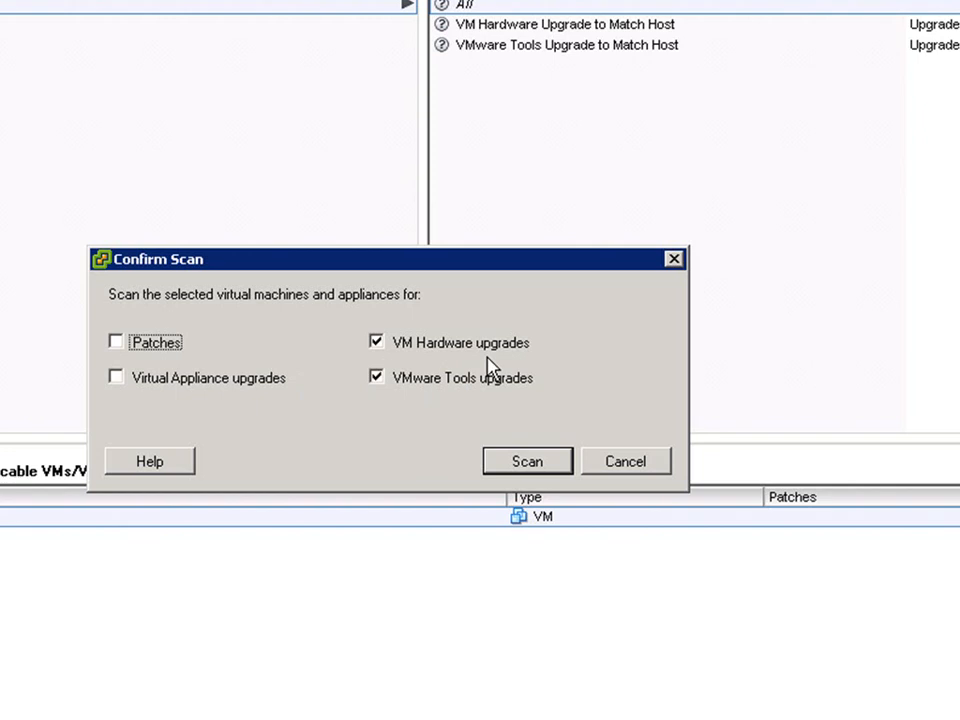
pyautogui.click(527, 463)
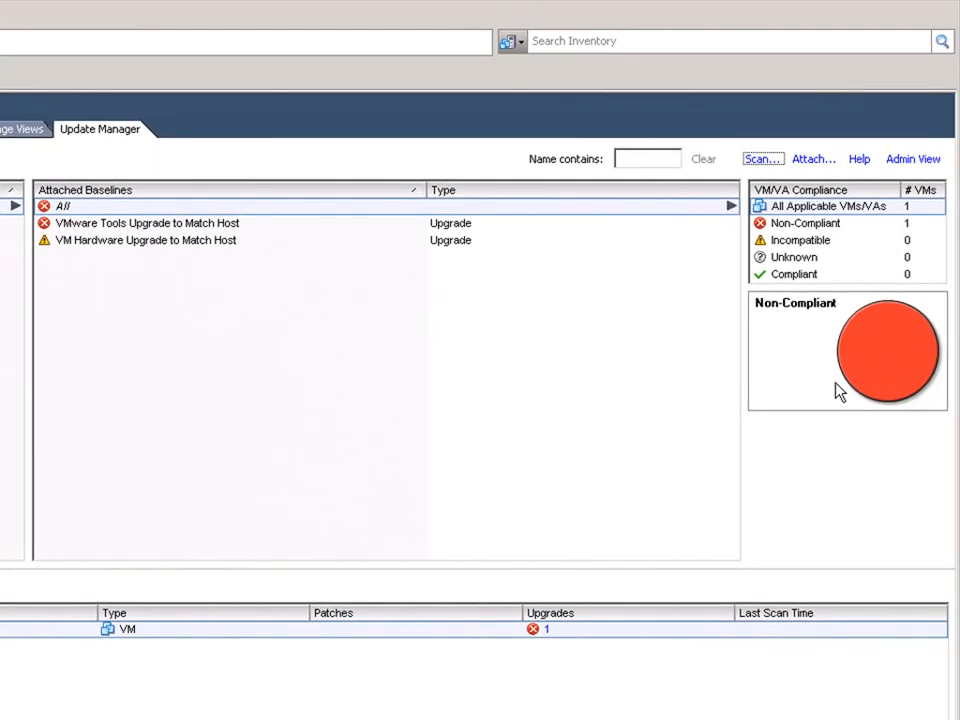
pyautogui.click(69, 208)
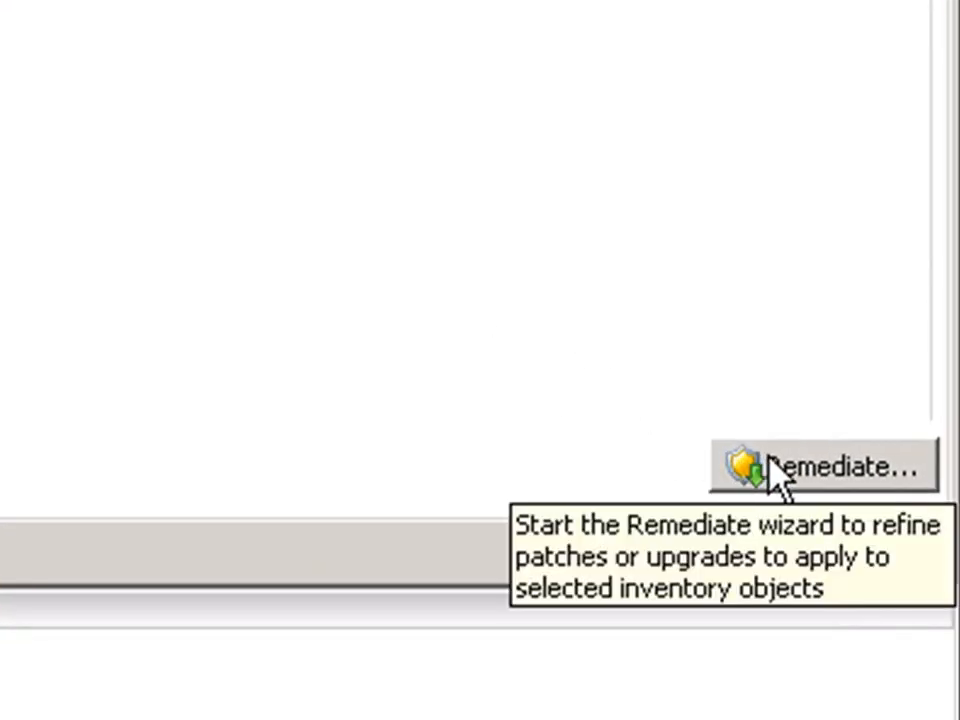
# Step: Remediate MPCTXUTIL02's VMware Tools upgrade, keeping a memory snapshot for 18 hours
pyautogui.click(776, 470)
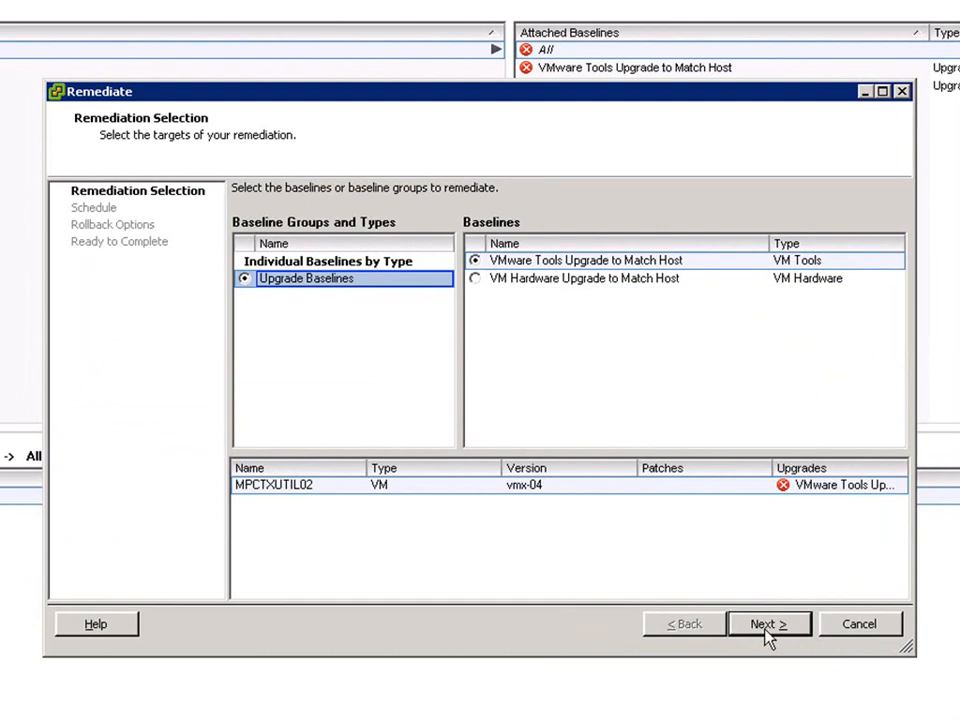
pyautogui.click(767, 630)
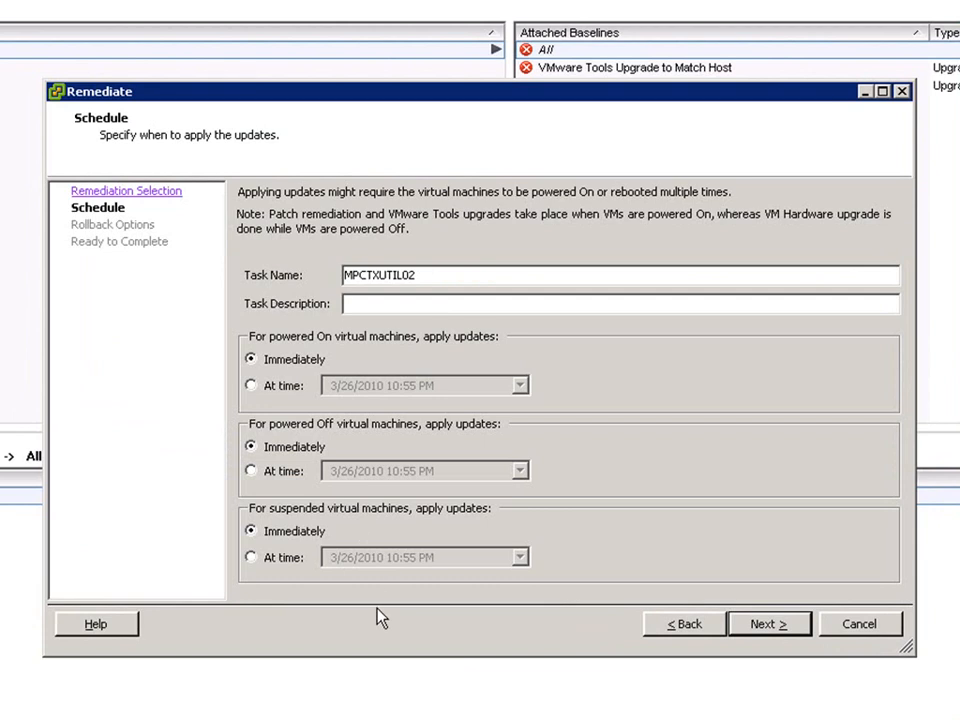
pyautogui.click(766, 625)
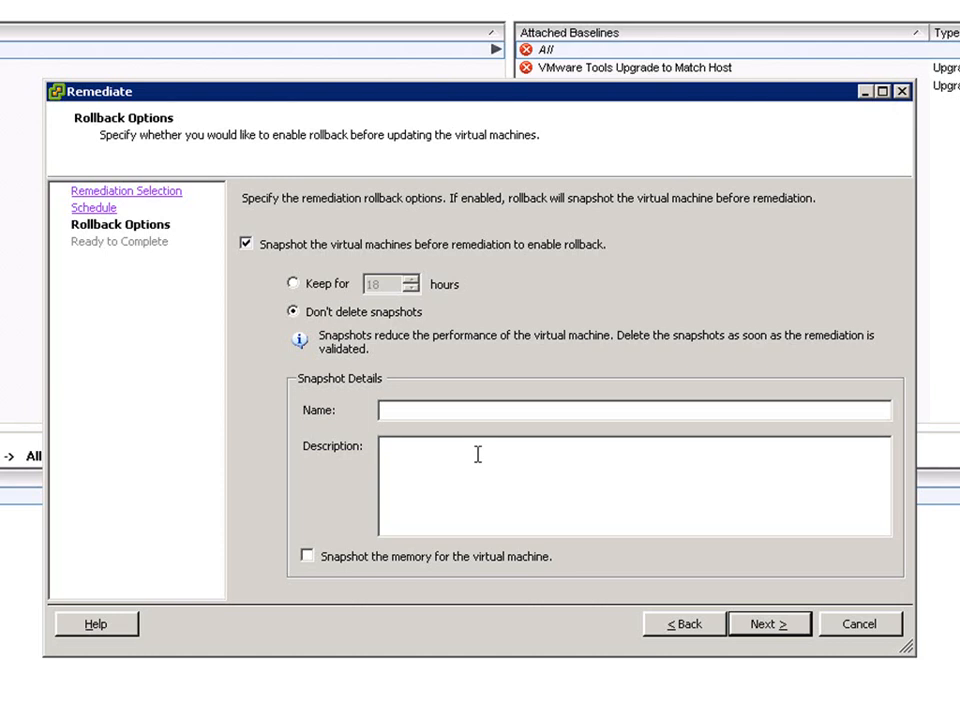
pyautogui.click(297, 284)
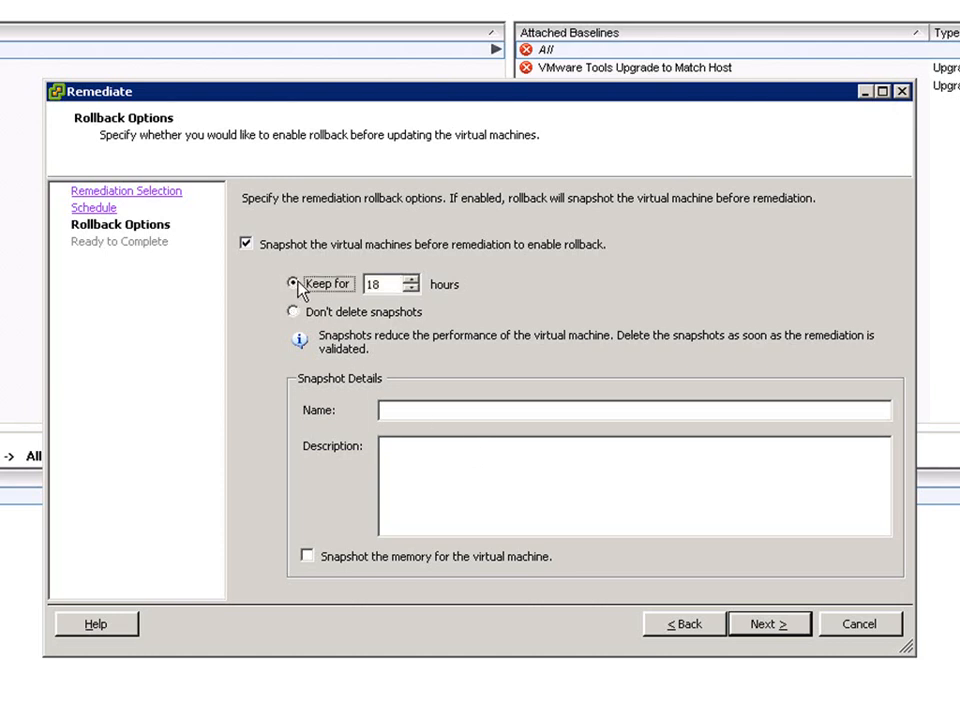
pyautogui.click(310, 558)
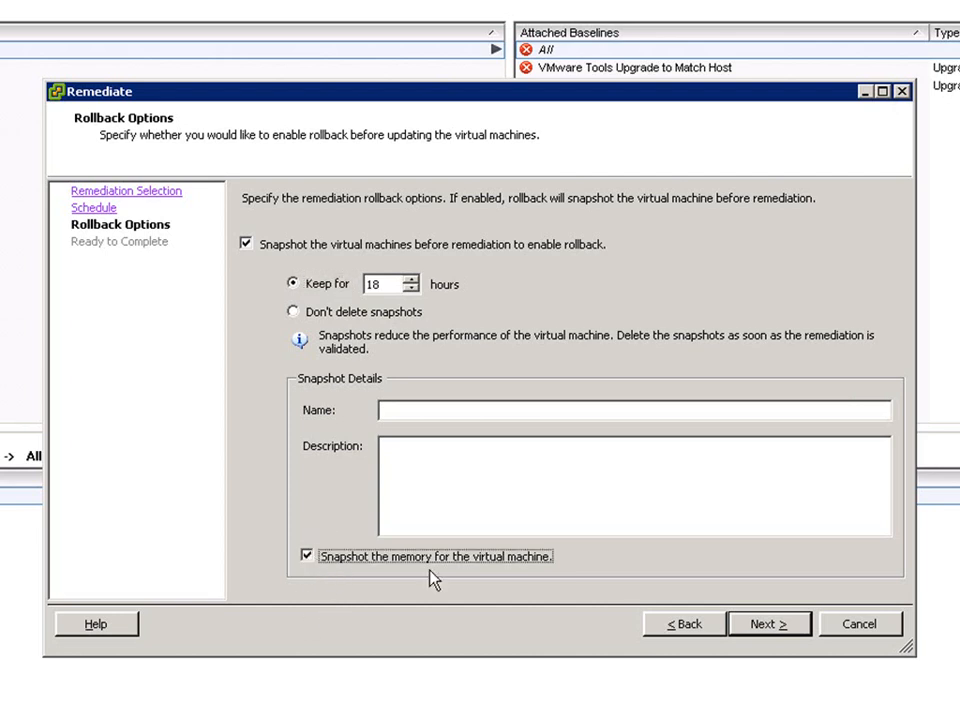
pyautogui.click(777, 628)
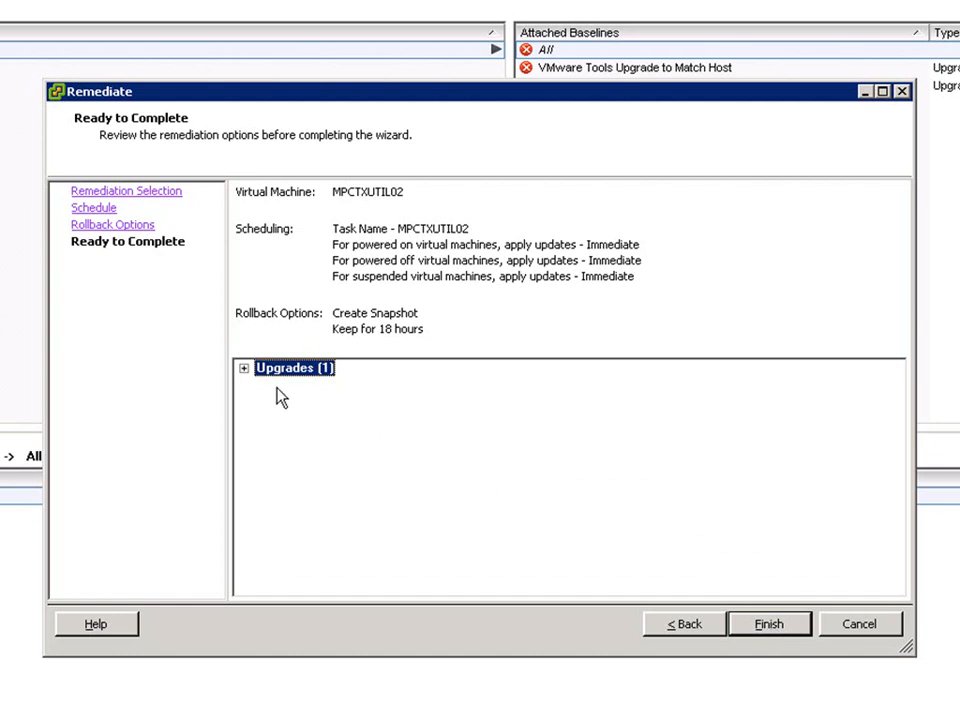
pyautogui.click(244, 368)
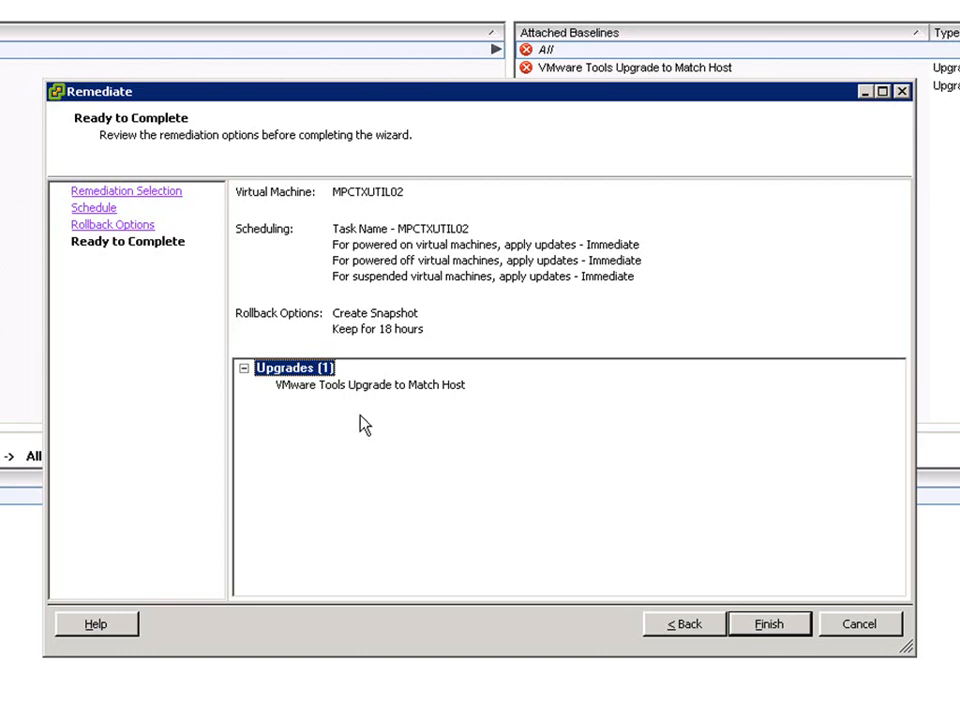
pyautogui.click(763, 627)
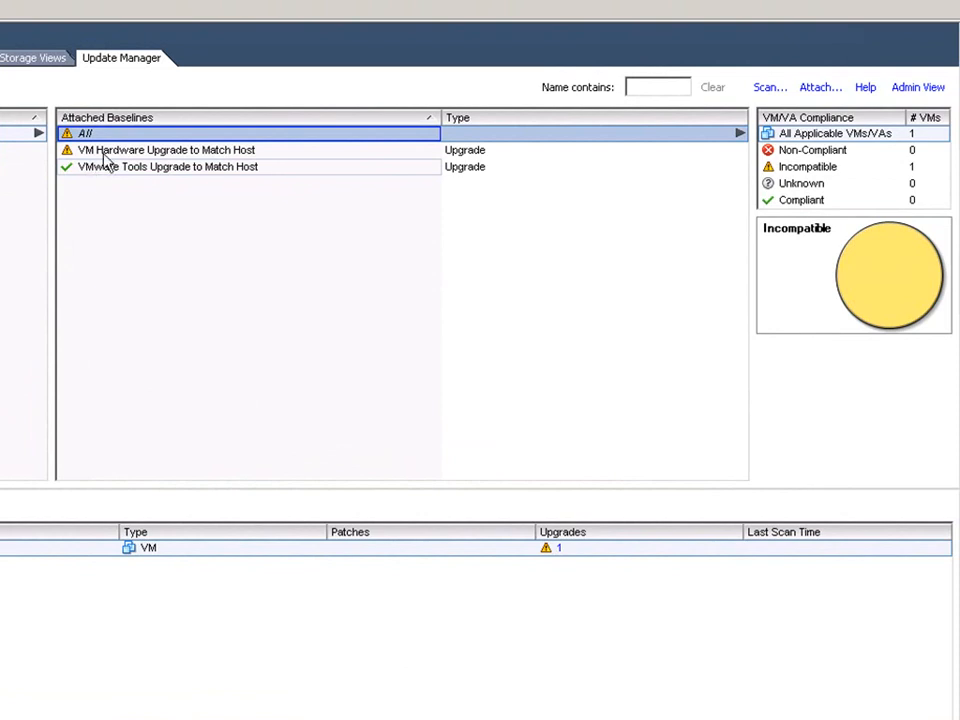
# Step: Remediate the VM Hardware Upgrade to Match Host baseline with an 18-hour memory snapshot
pyautogui.click(138, 150)
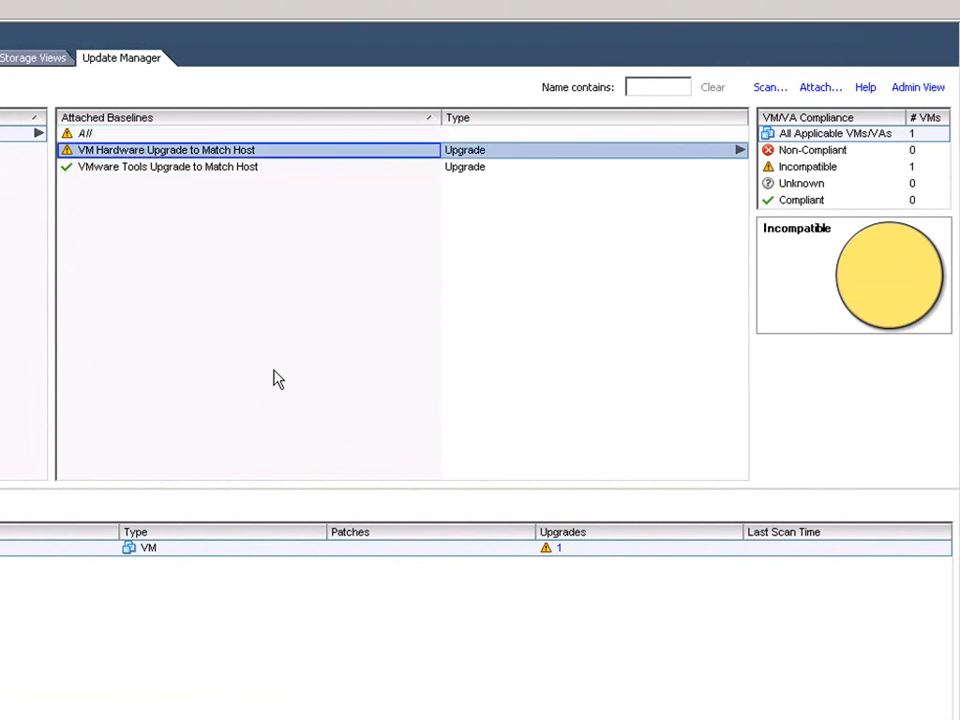
pyautogui.click(905, 712)
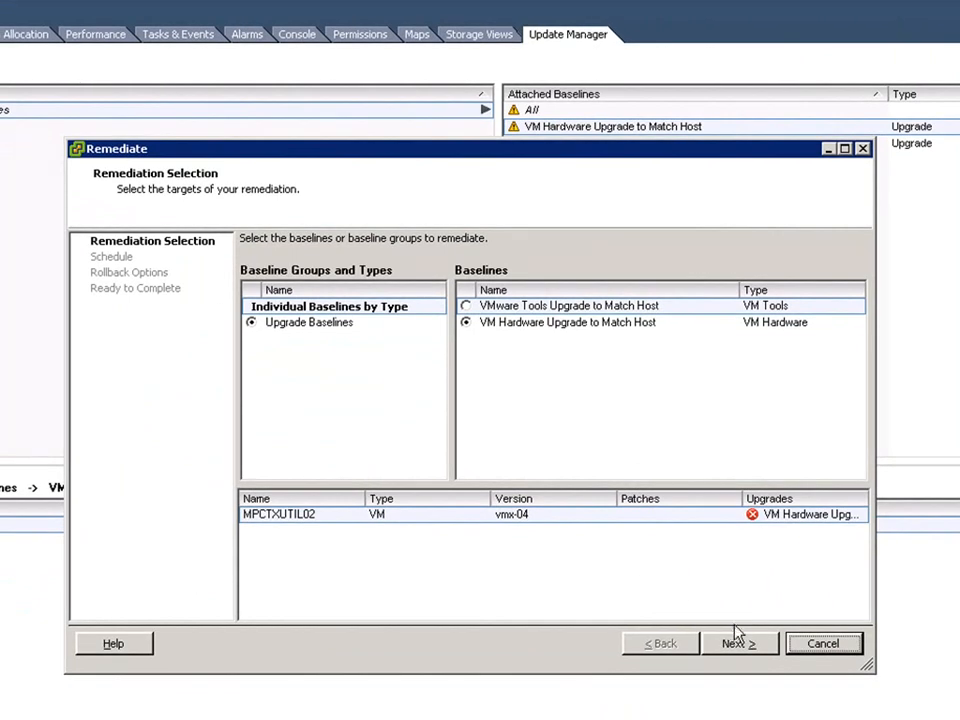
pyautogui.click(738, 644)
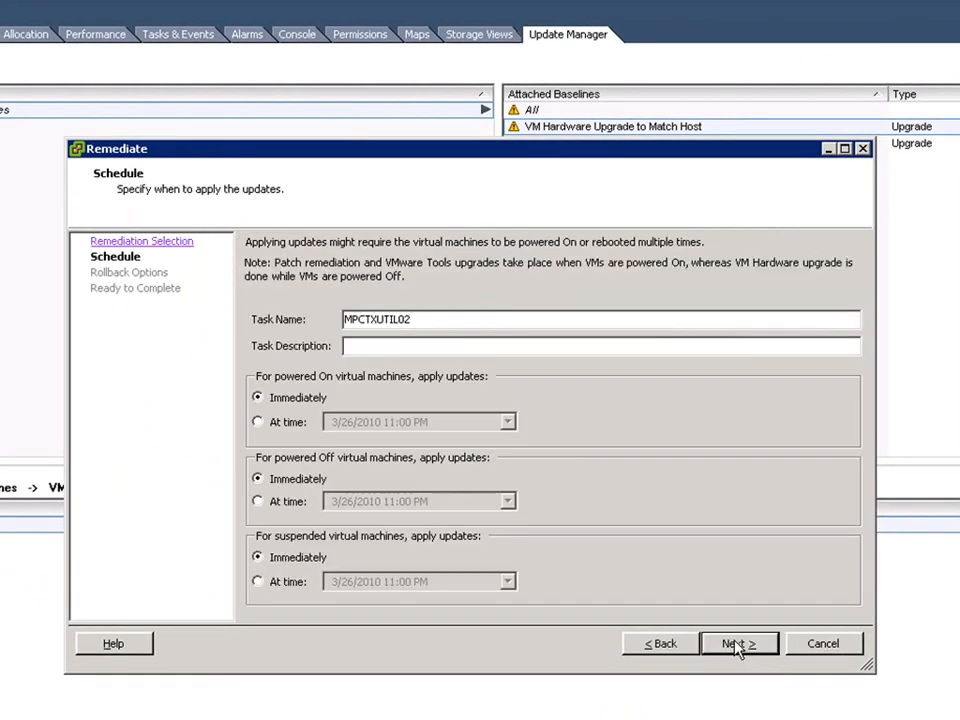
pyautogui.click(738, 645)
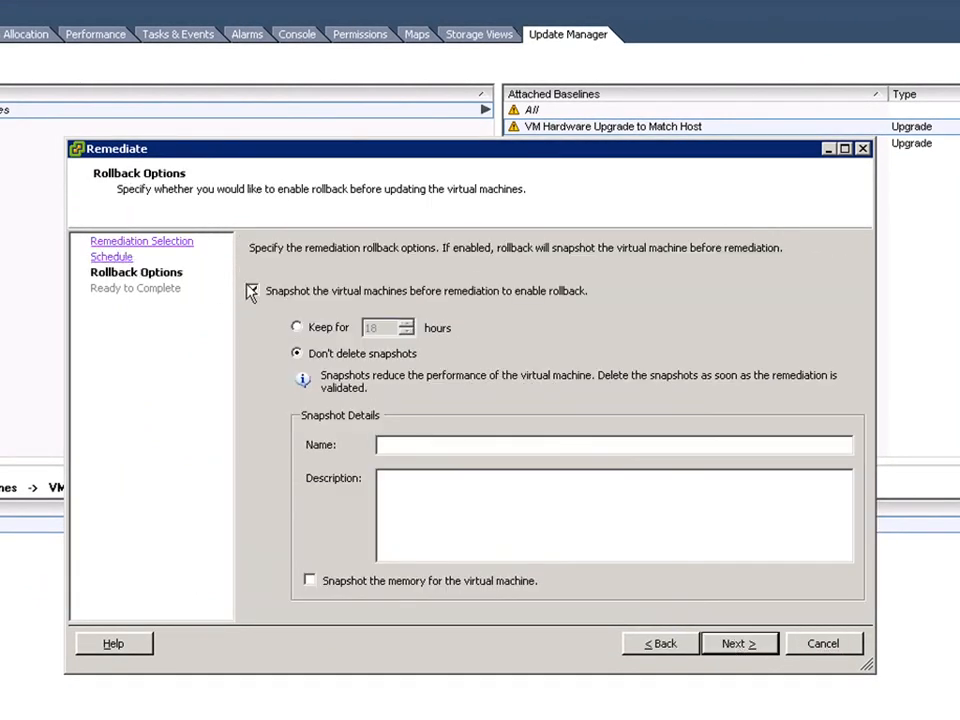
pyautogui.click(296, 327)
pyautogui.click(478, 590)
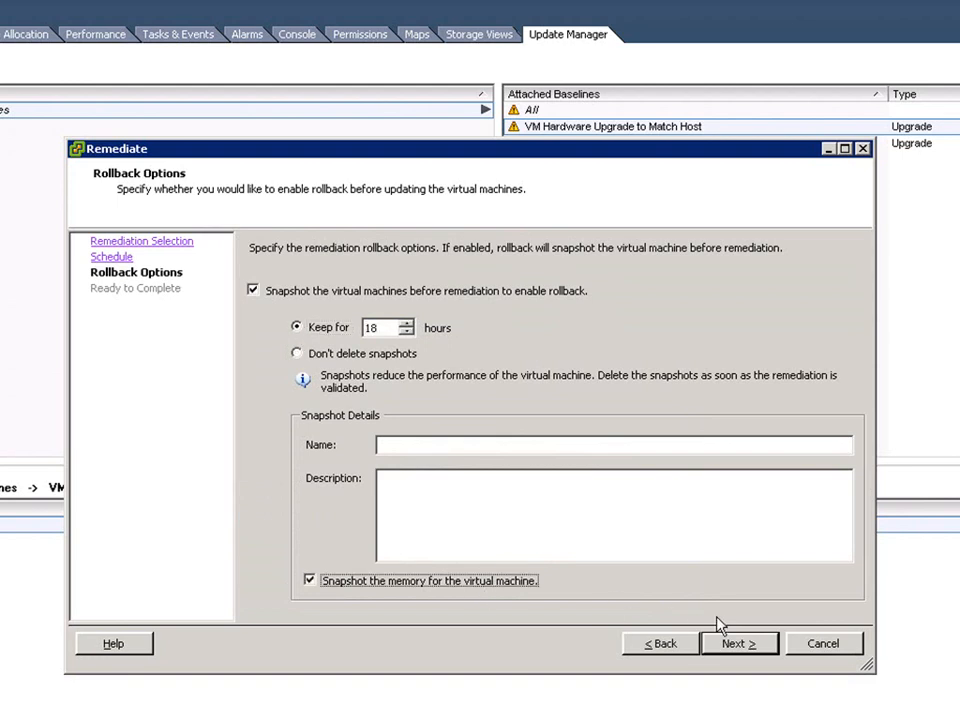
pyautogui.click(743, 645)
pyautogui.click(740, 645)
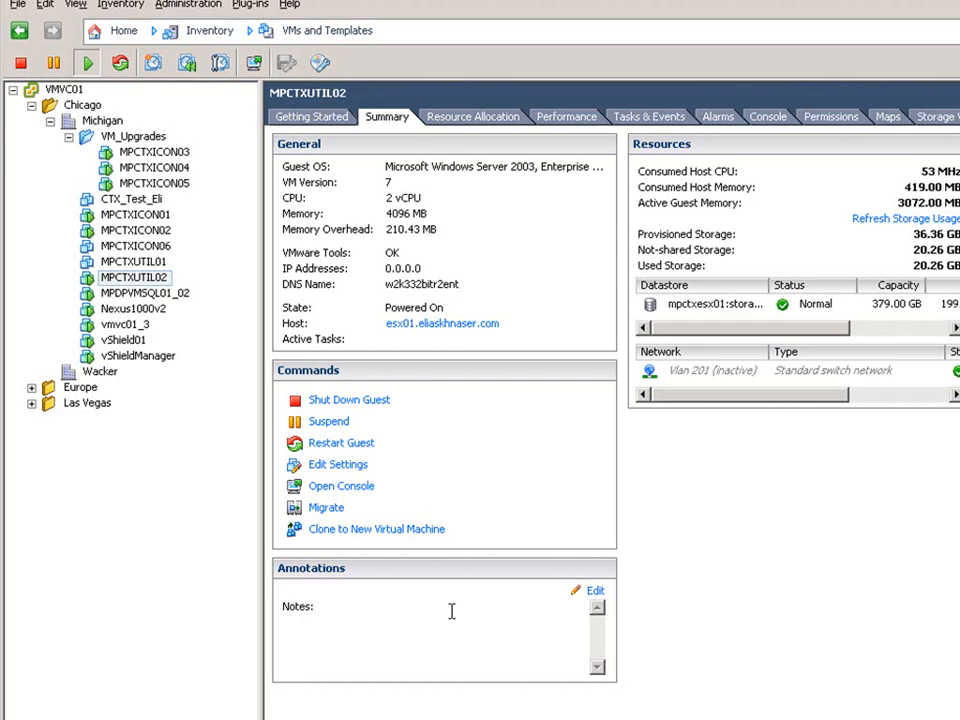
# Step: Attach the VMware Tools and VM Hardware Upgrade to Match Host baselines to the VM_Upgrades folder
pyautogui.click(133, 136)
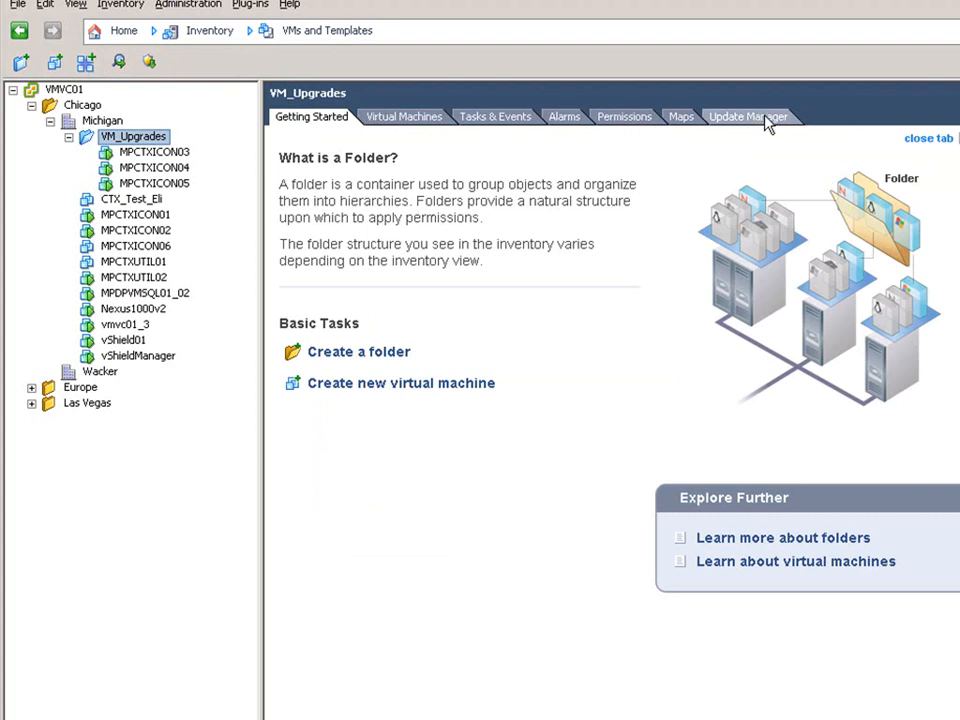
pyautogui.click(765, 120)
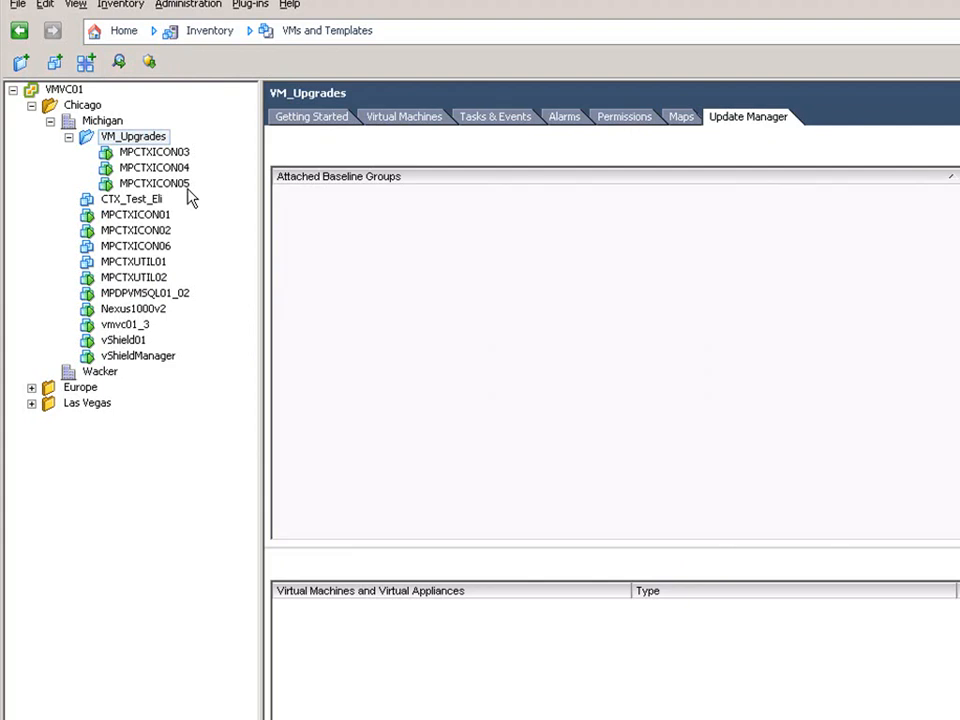
pyautogui.rightClick(504, 279)
pyautogui.click(560, 282)
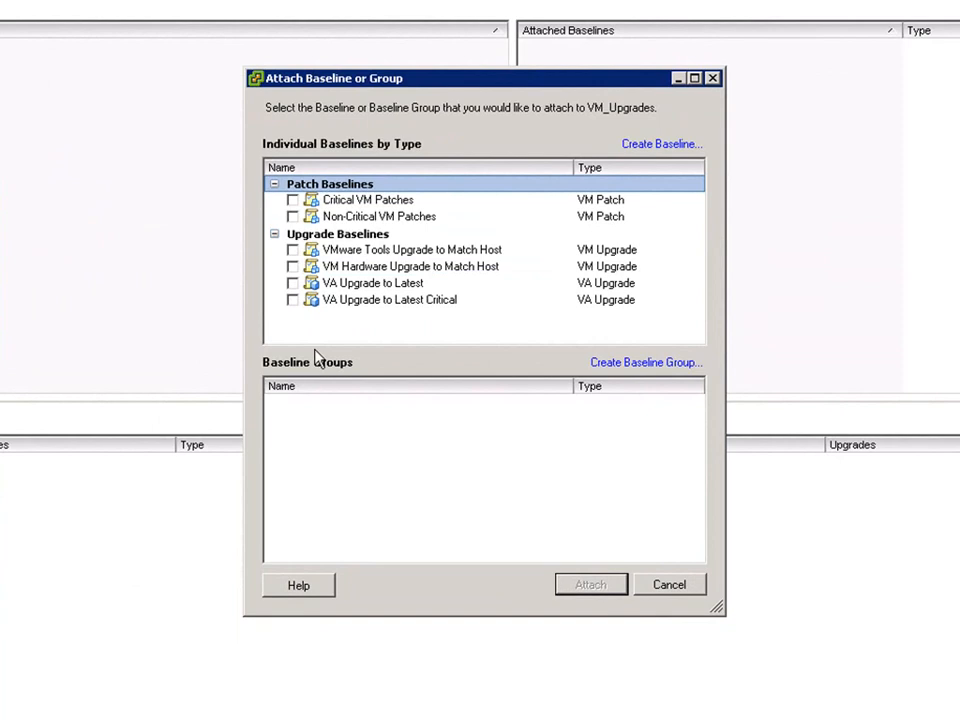
pyautogui.click(292, 250)
pyautogui.click(292, 267)
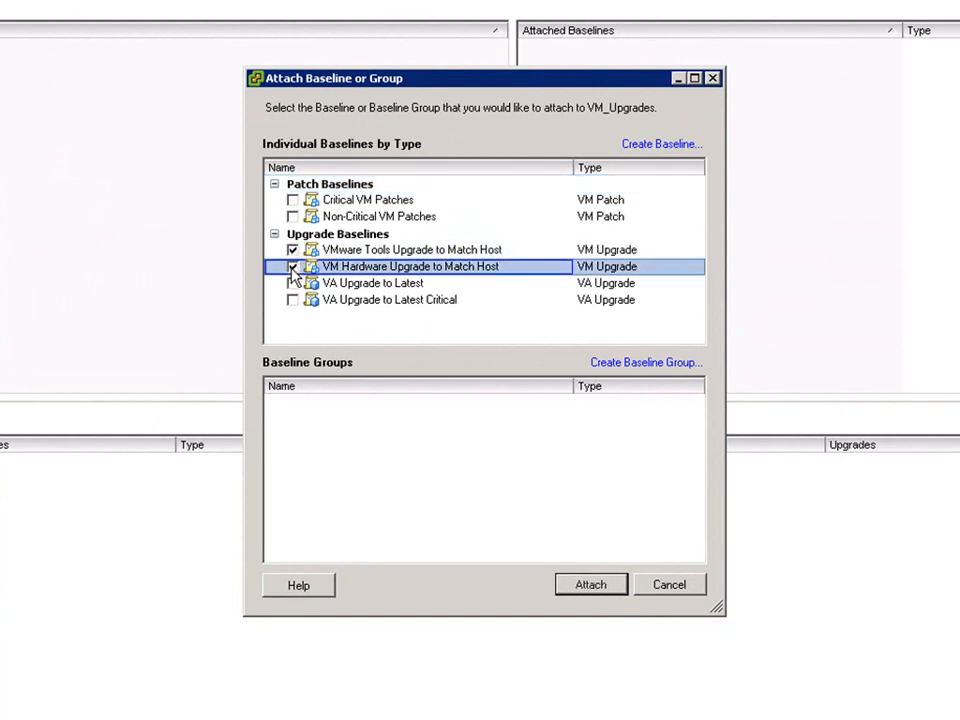
pyautogui.click(592, 586)
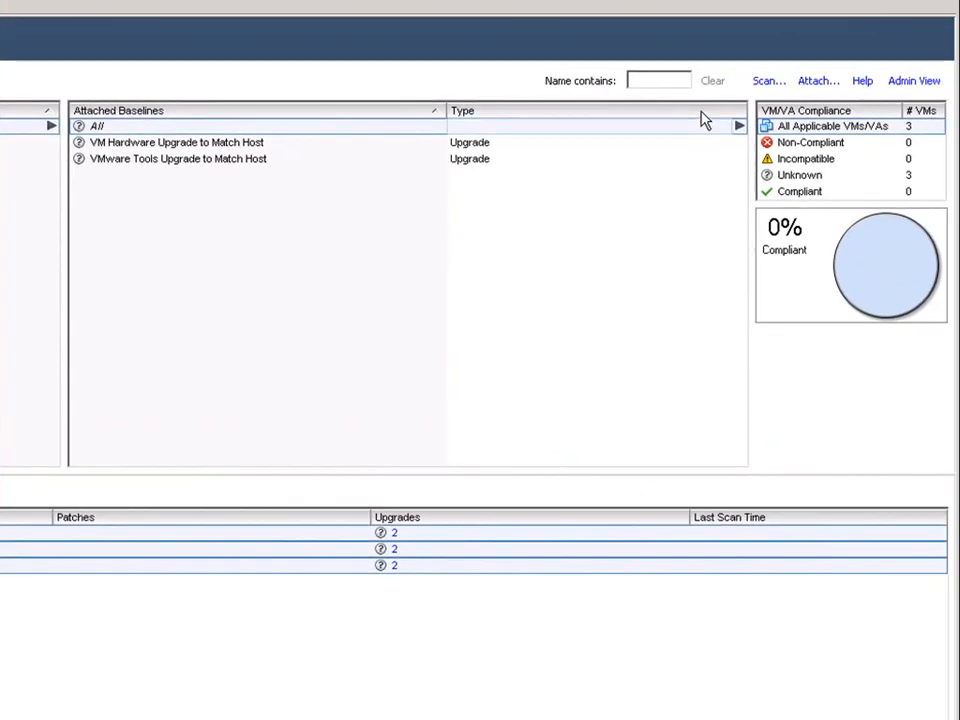
# Step: Scan the VM_Upgrades folder's VMs for VM Hardware and VMware Tools upgrades
pyautogui.click(766, 81)
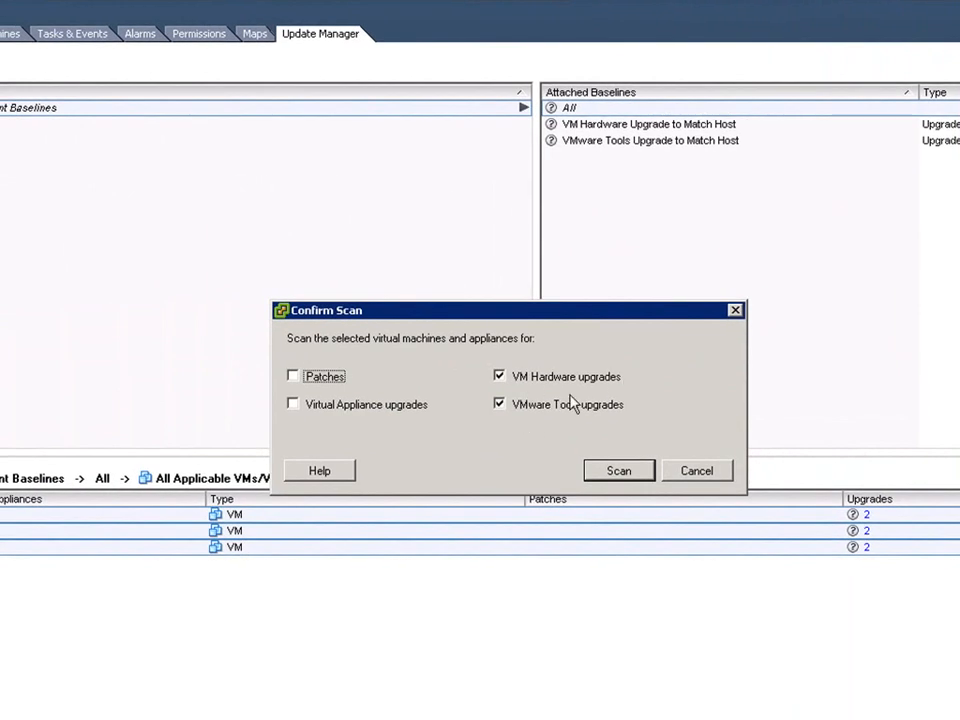
pyautogui.click(618, 471)
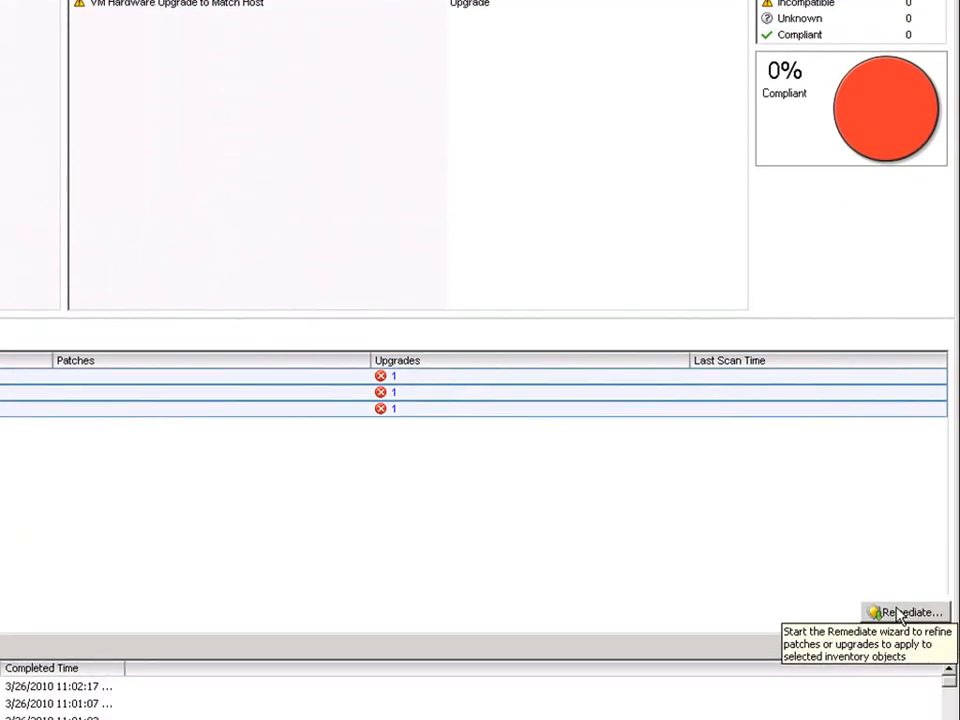
# Step: Remediate the three folder VMs immediately, keeping memory-inclusive rollback snapshots for 18 hours
pyautogui.click(903, 612)
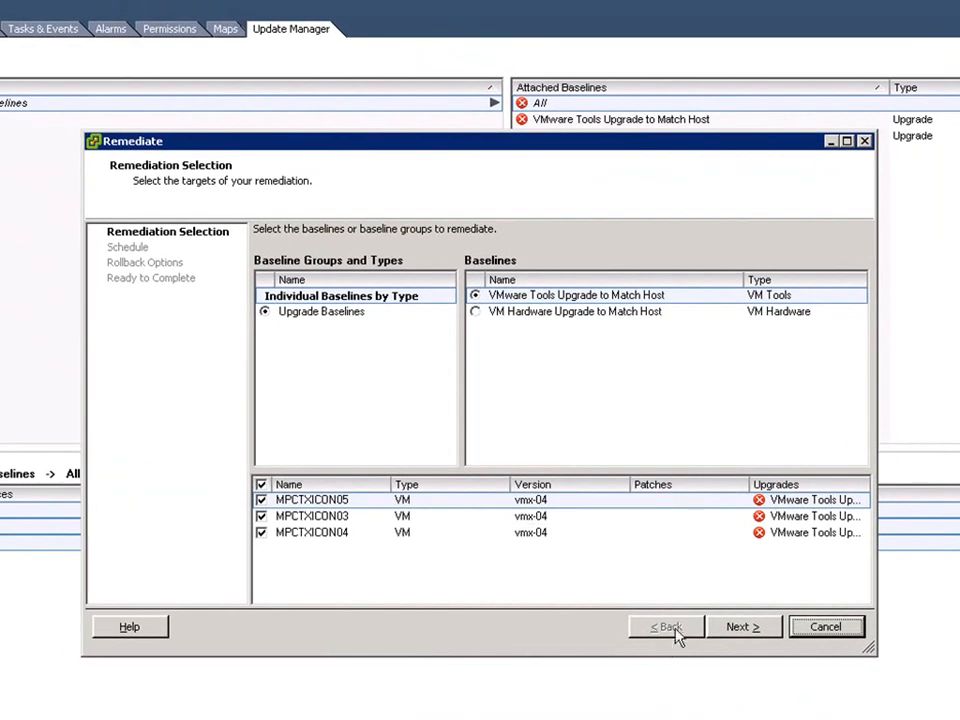
pyautogui.click(744, 630)
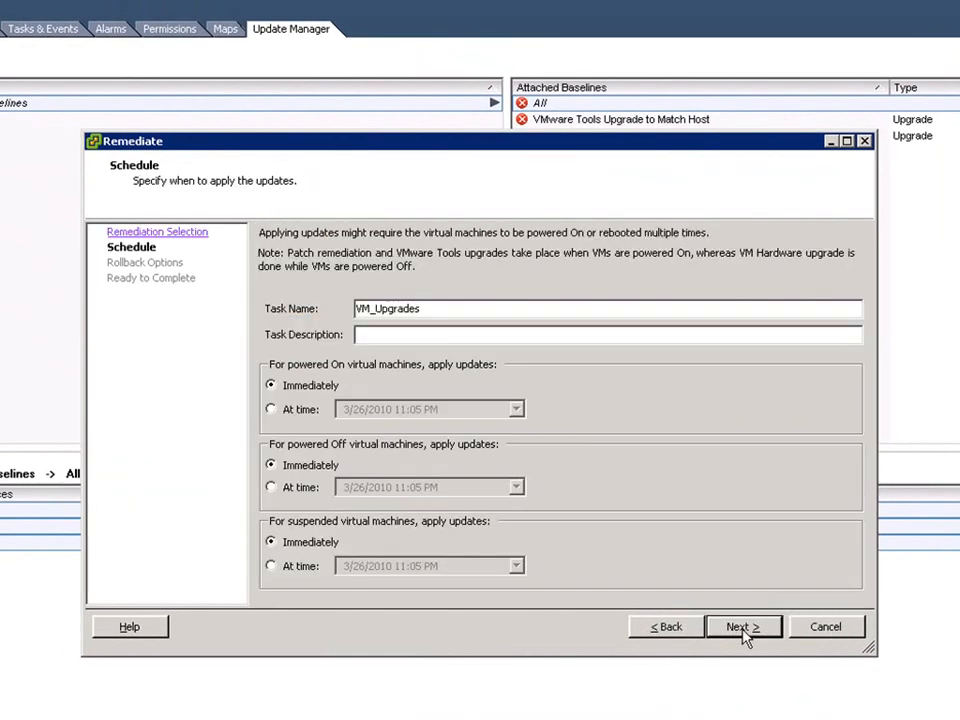
pyautogui.click(744, 628)
pyautogui.click(311, 317)
pyautogui.click(322, 566)
pyautogui.click(743, 628)
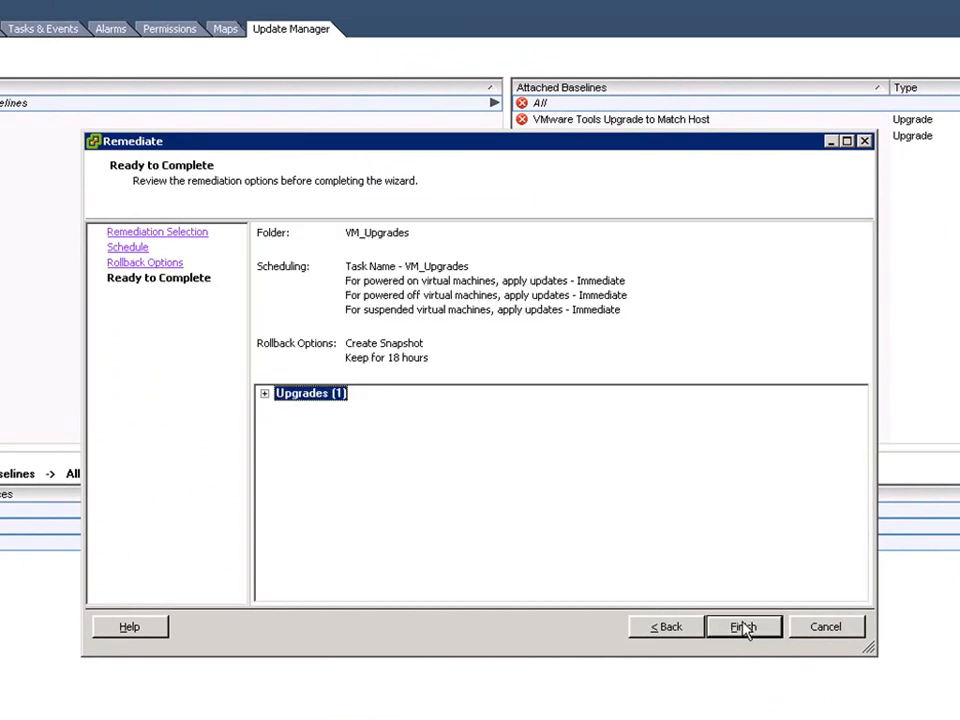
pyautogui.click(743, 629)
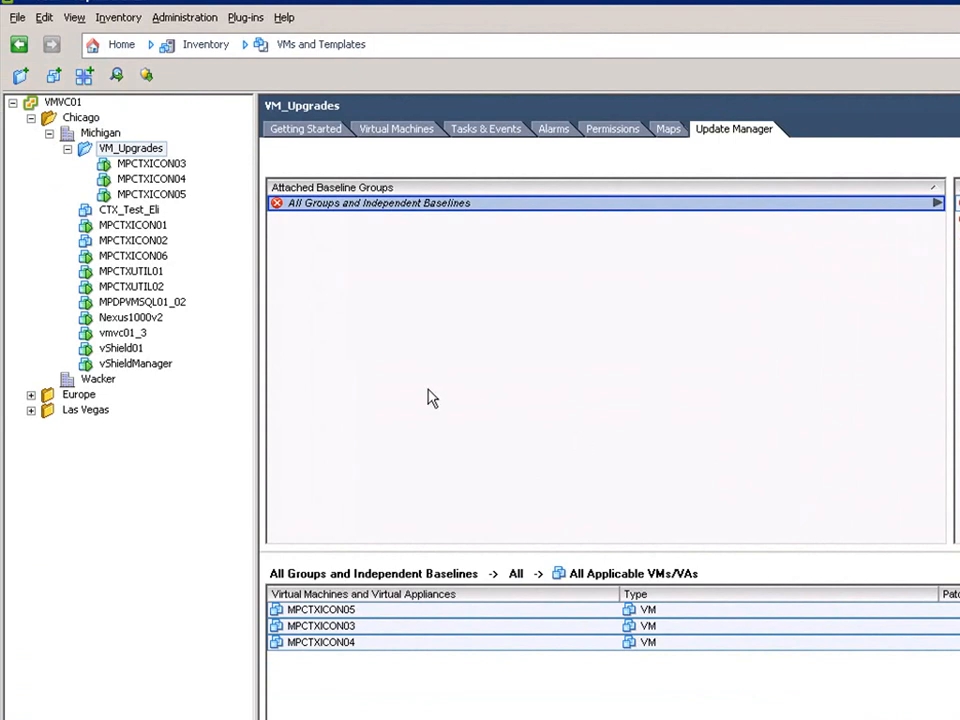
# Step: Open MPCTXUTIL01's console and send Ctrl+Alt+Insert to log on to Windows
pyautogui.rightClick(137, 274)
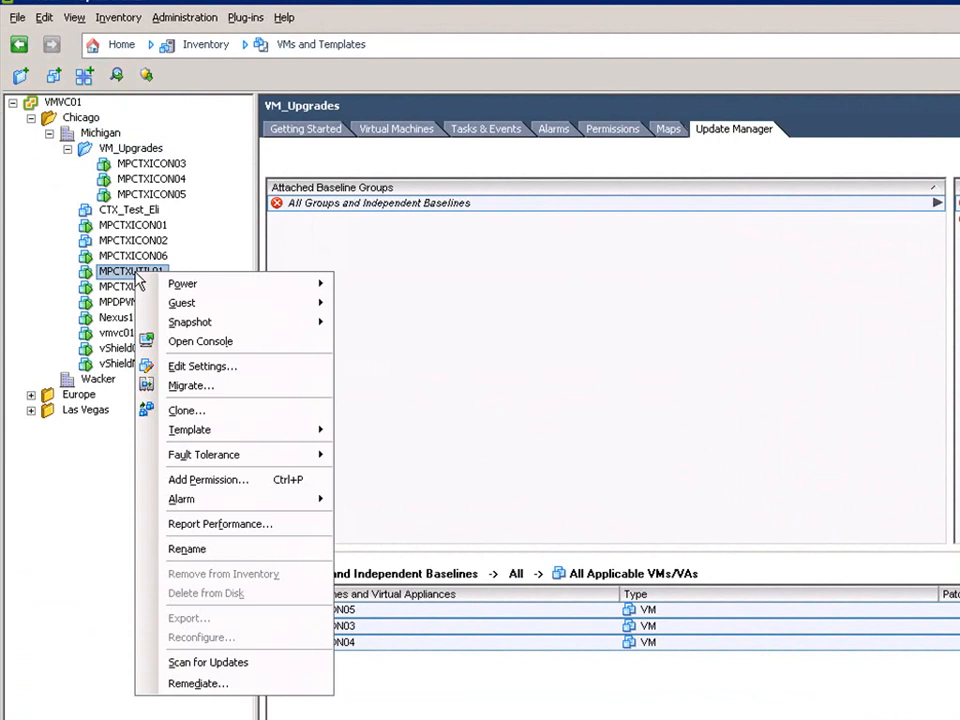
pyautogui.click(195, 342)
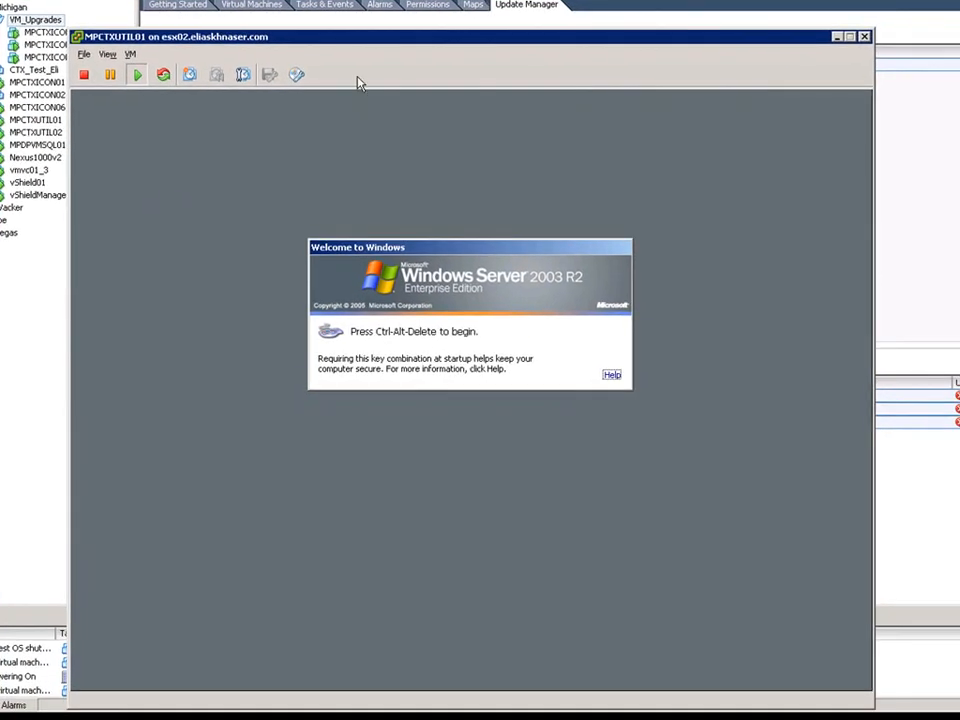
pyautogui.moveTo(368, 38); pyautogui.dragTo(391, 0)
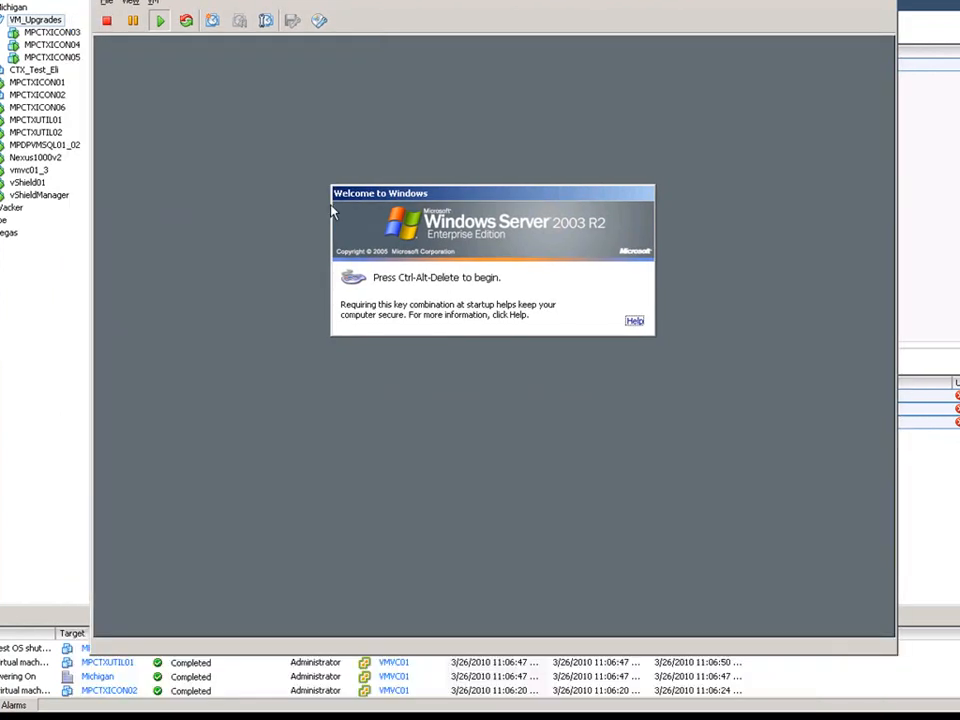
pyautogui.click(285, 345)
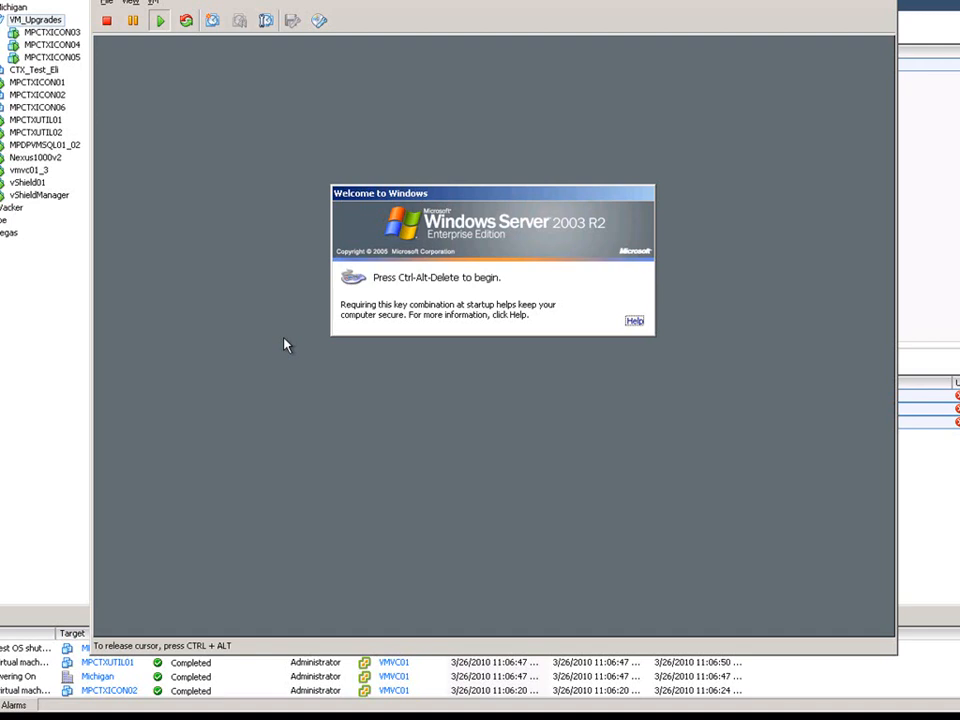
pyautogui.press('ctrl+alt+Insert')
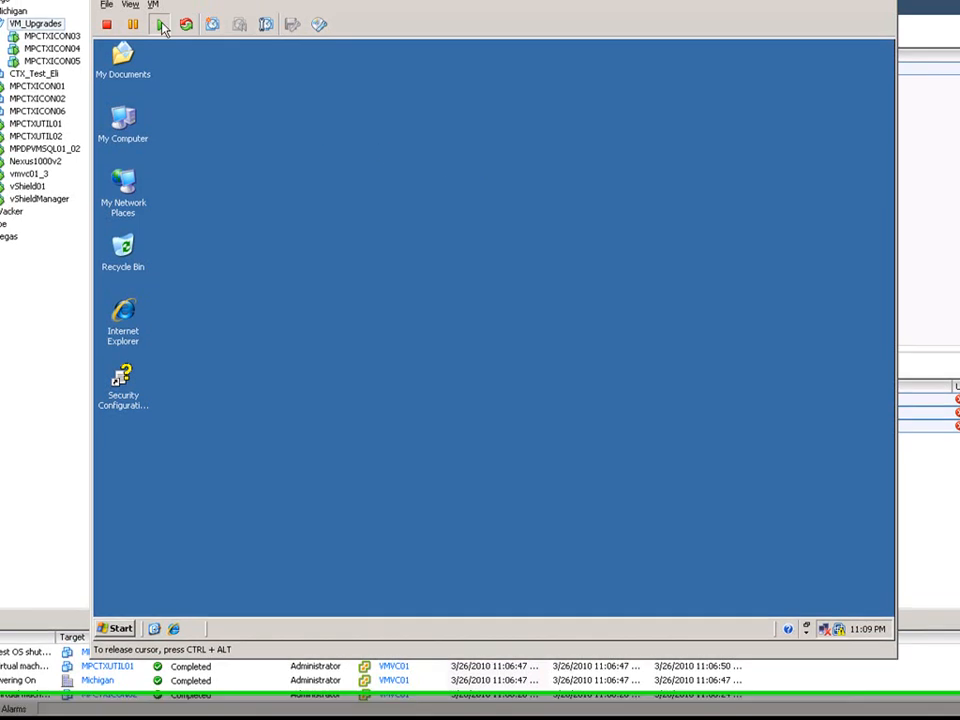
# Step: Start an automatic VMware Tools upgrade in the guest, then close the console
pyautogui.click(155, 3)
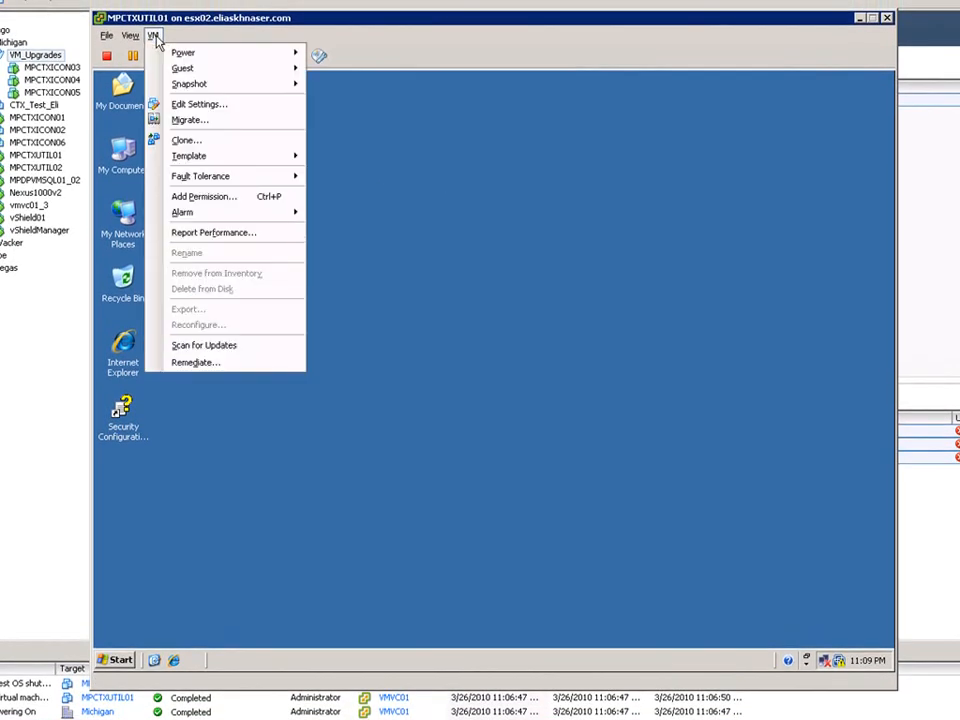
pyautogui.moveTo(260, 71)
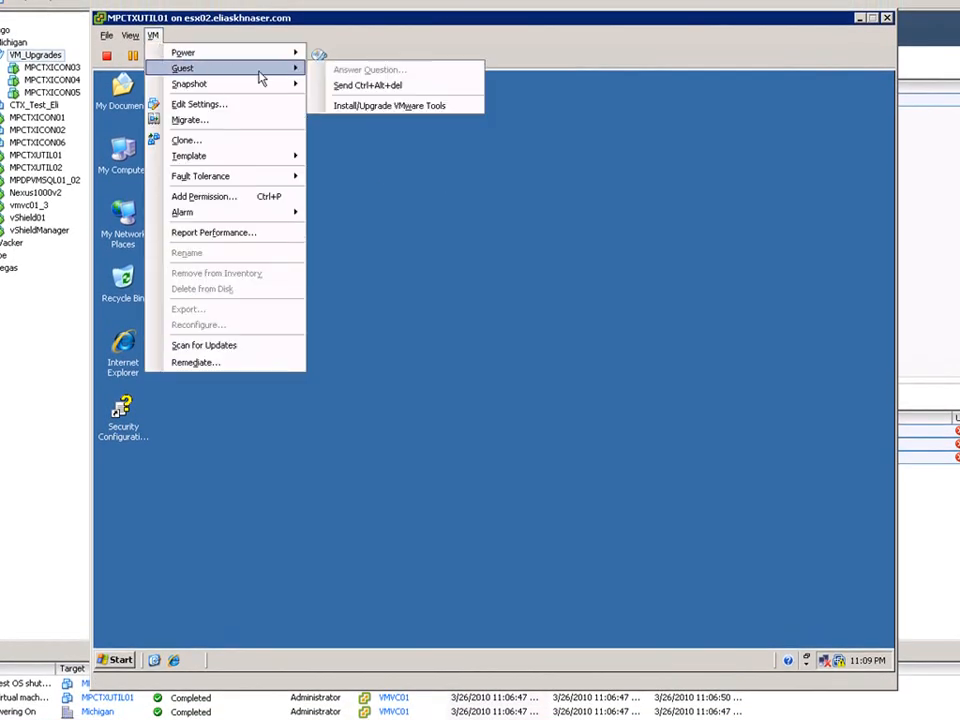
pyautogui.click(356, 107)
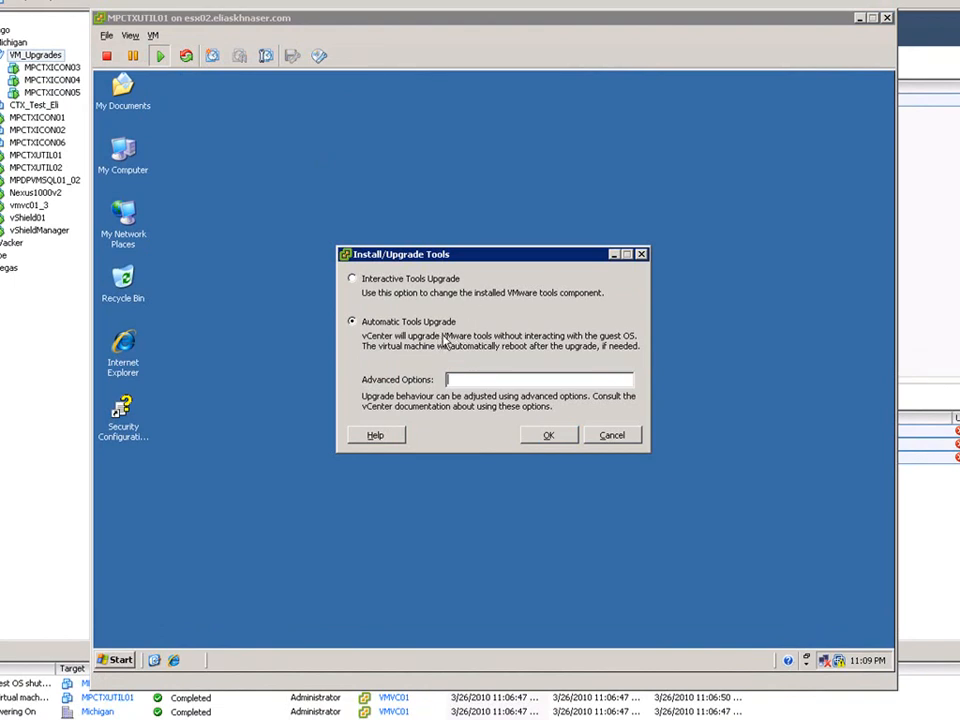
pyautogui.click(548, 436)
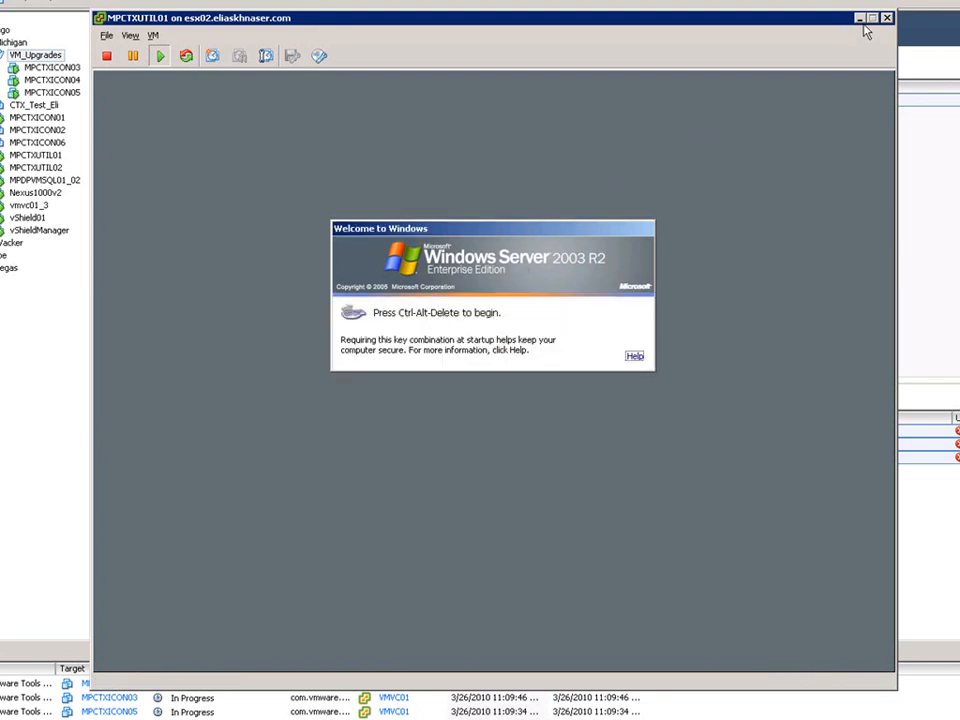
pyautogui.click(887, 20)
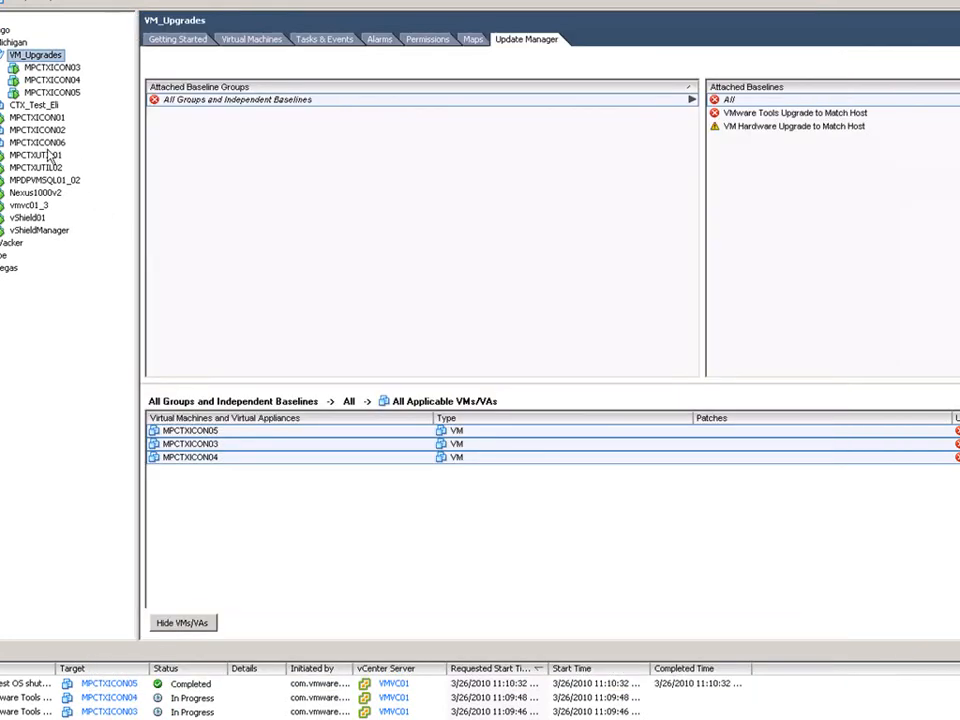
# Step: Shut down MPCTXUTIL01's guest operating system
pyautogui.rightClick(55, 158)
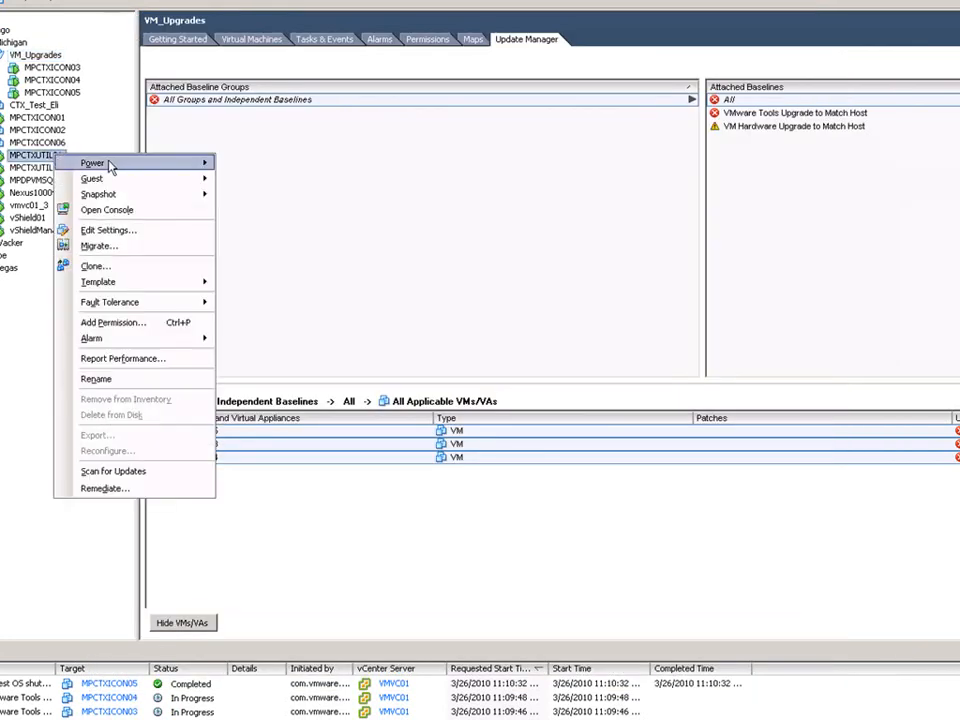
pyautogui.moveTo(111, 165)
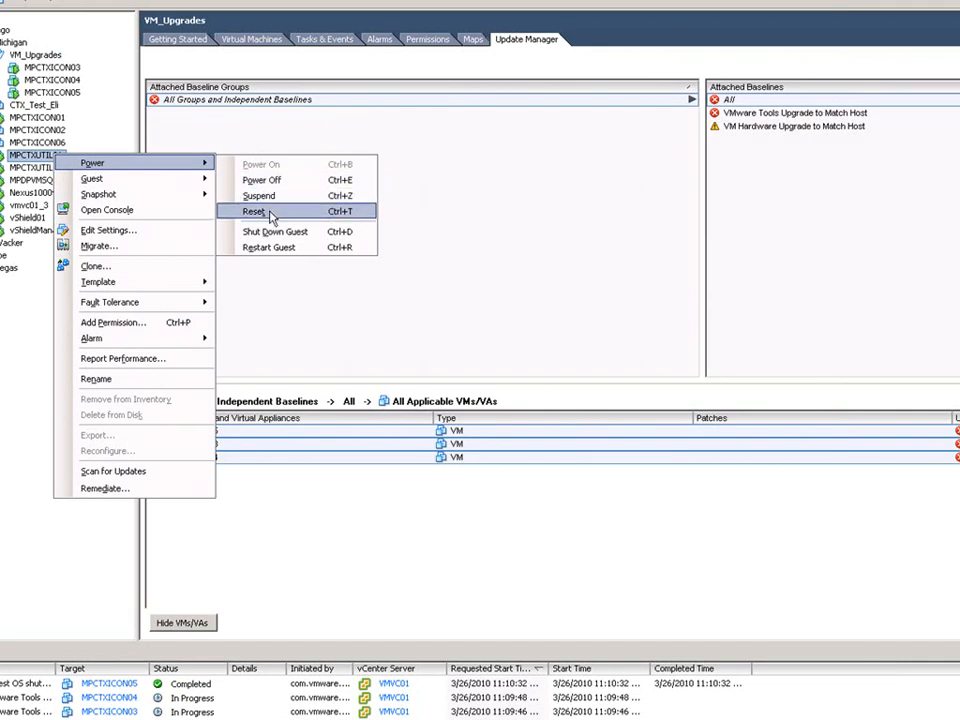
pyautogui.click(314, 233)
pyautogui.click(649, 379)
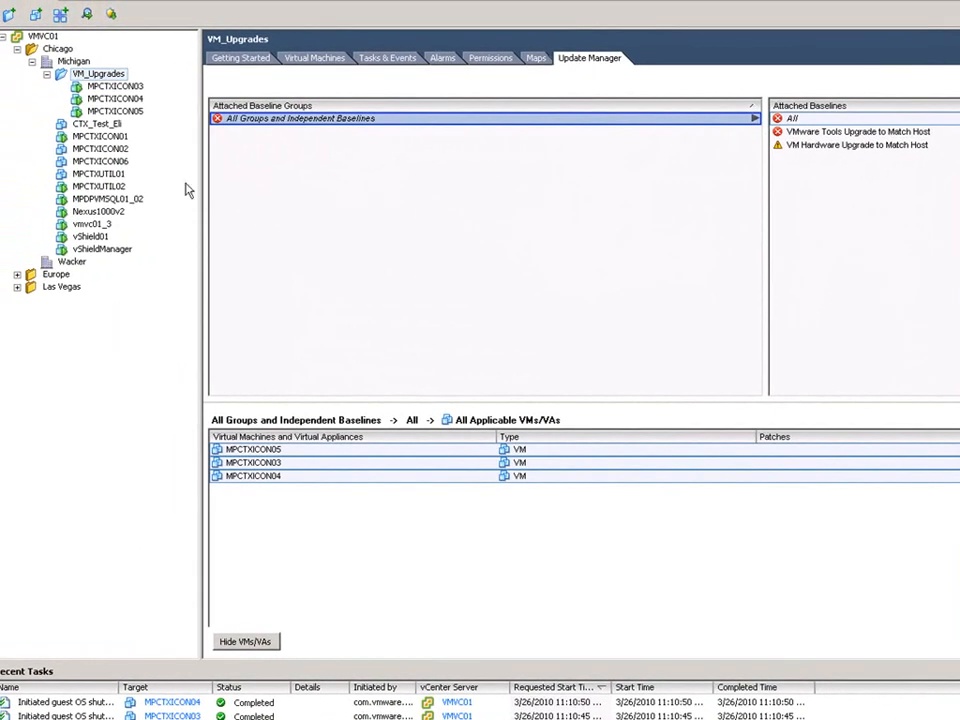
# Step: Upgrade MPCTXUTIL01's virtual hardware to VM version 7 and view its Summary
pyautogui.rightClick(118, 176)
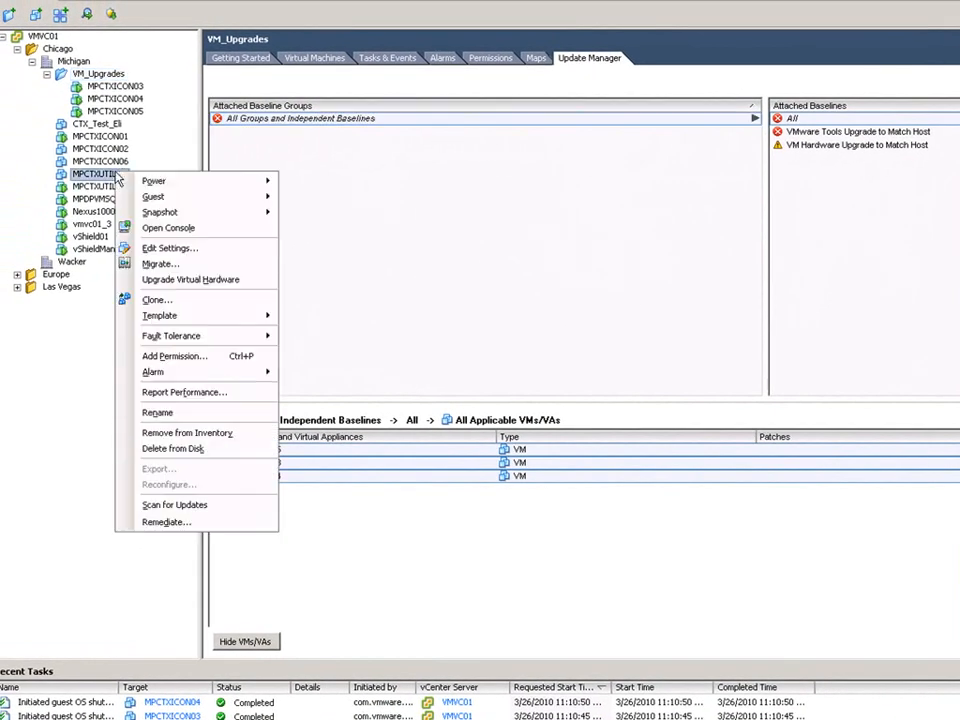
pyautogui.click(181, 281)
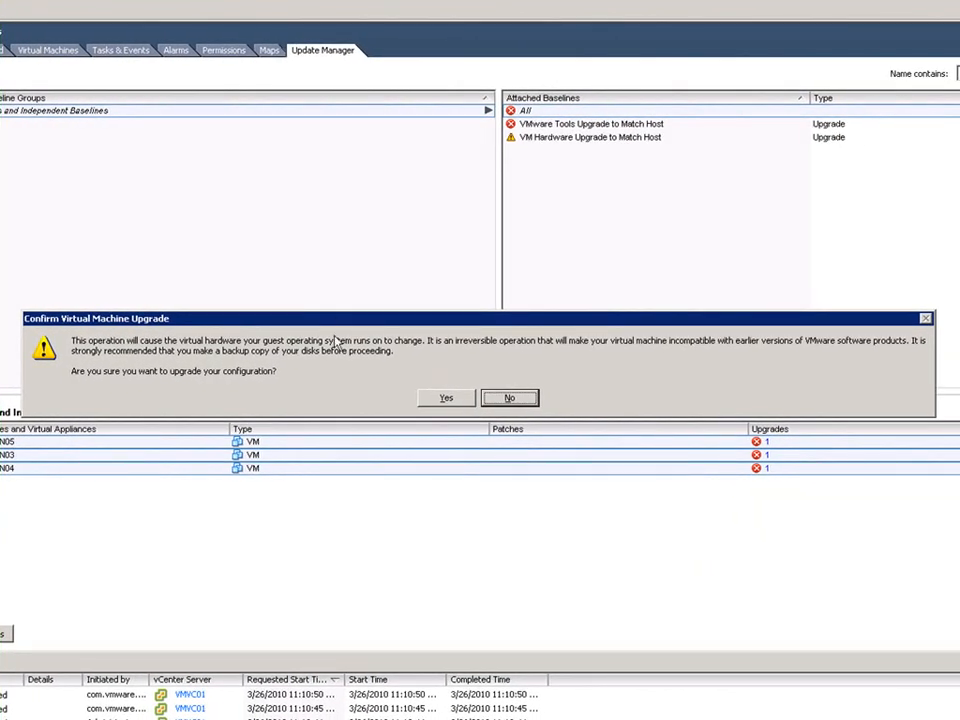
pyautogui.click(445, 398)
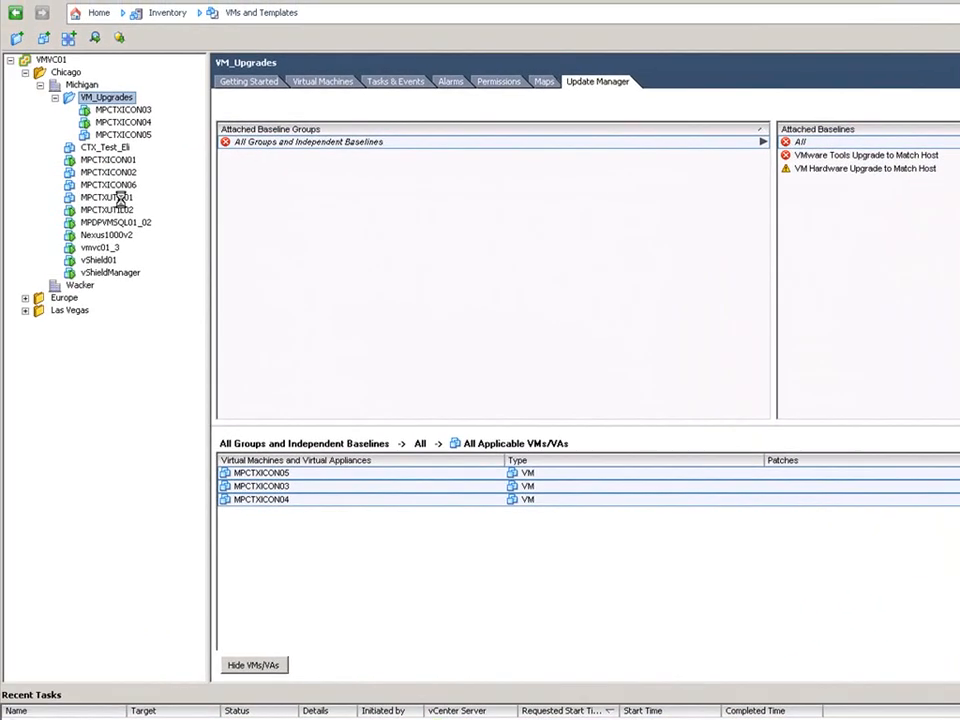
pyautogui.click(118, 197)
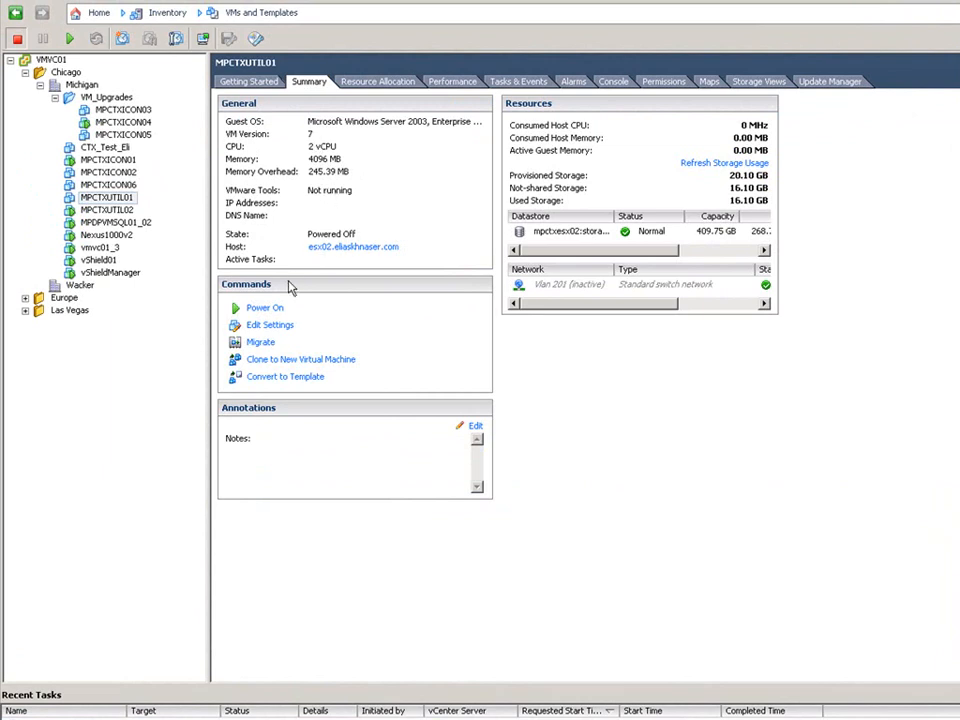
# Step: Power on MPCTXUTIL01, then show the VM_Upgrades folder's Update Manager compliance
pyautogui.click(262, 308)
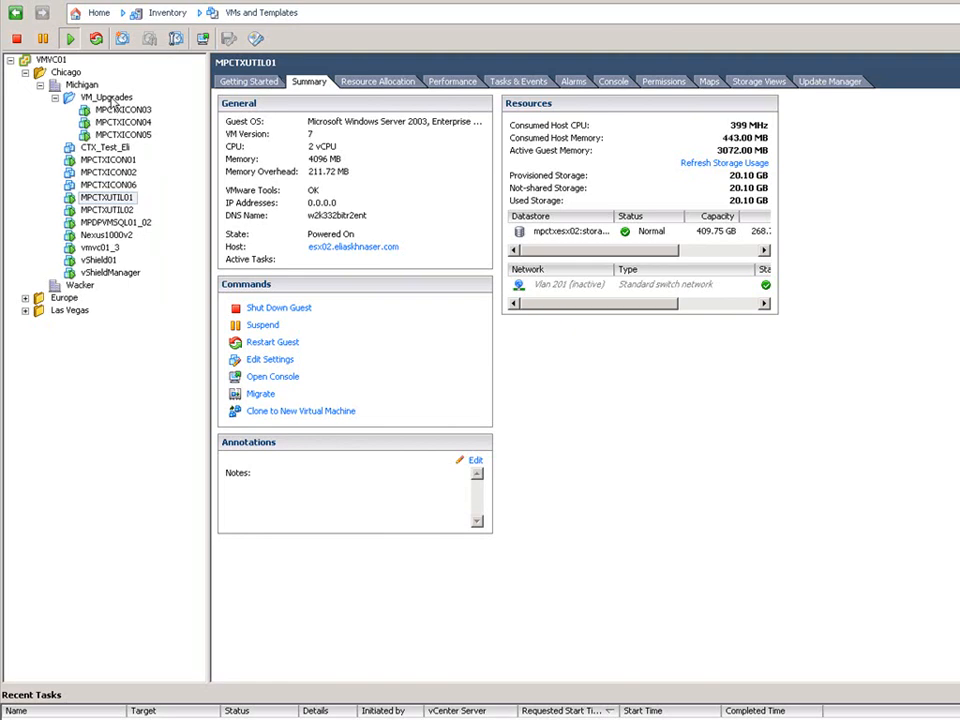
pyautogui.click(108, 97)
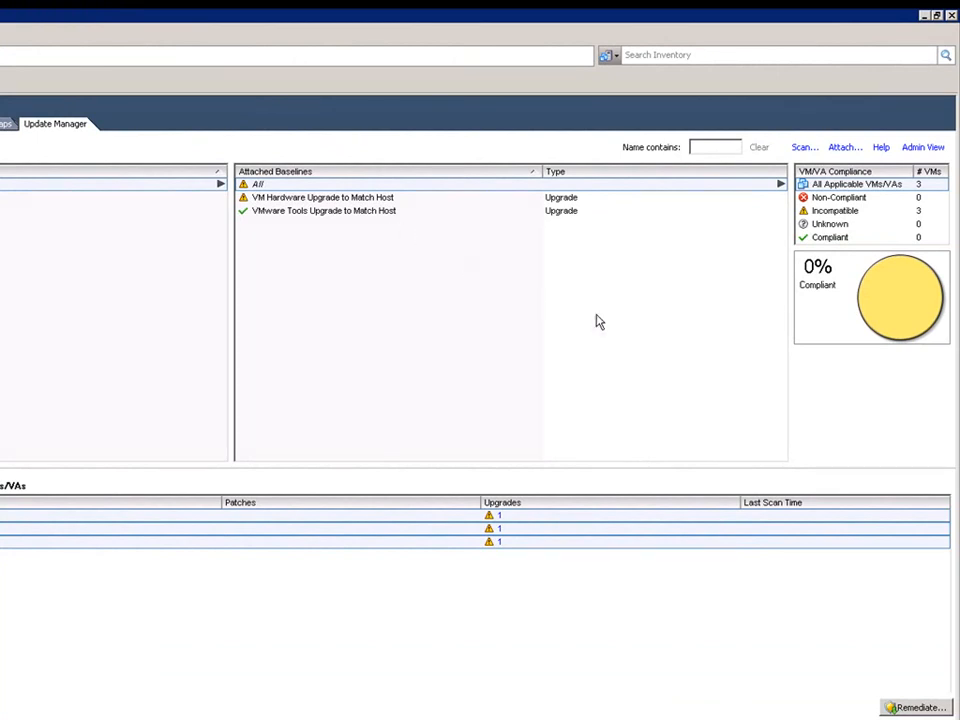
# Step: Remediate the folder with the VM Hardware Upgrade baseline, keeping memory snapshots 18 hours
pyautogui.moveTo(880, 335)
pyautogui.click(885, 707)
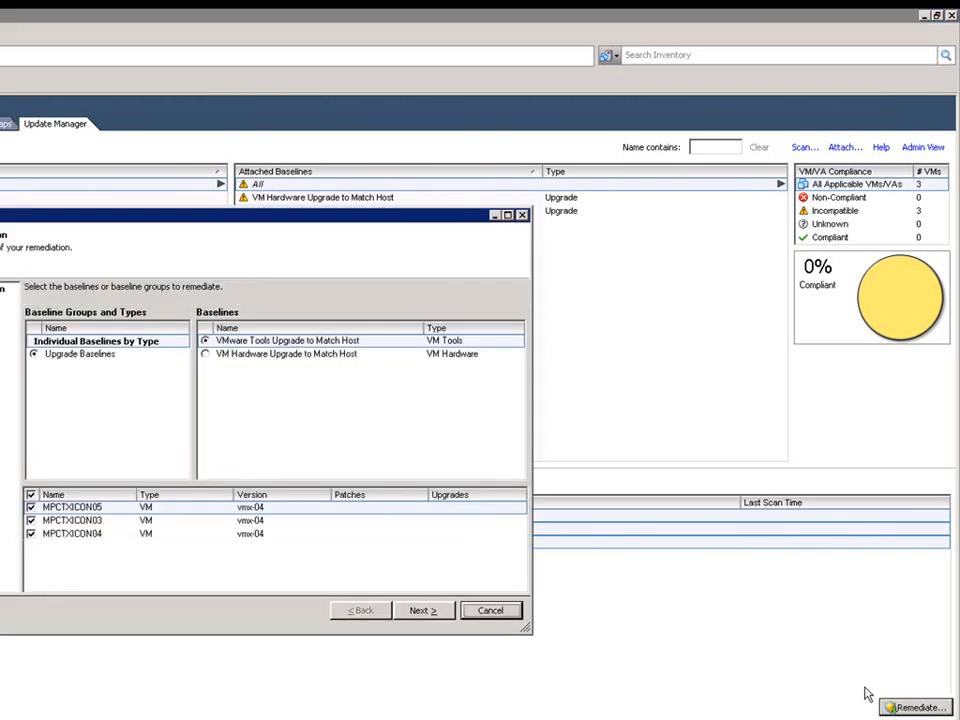
pyautogui.click(206, 357)
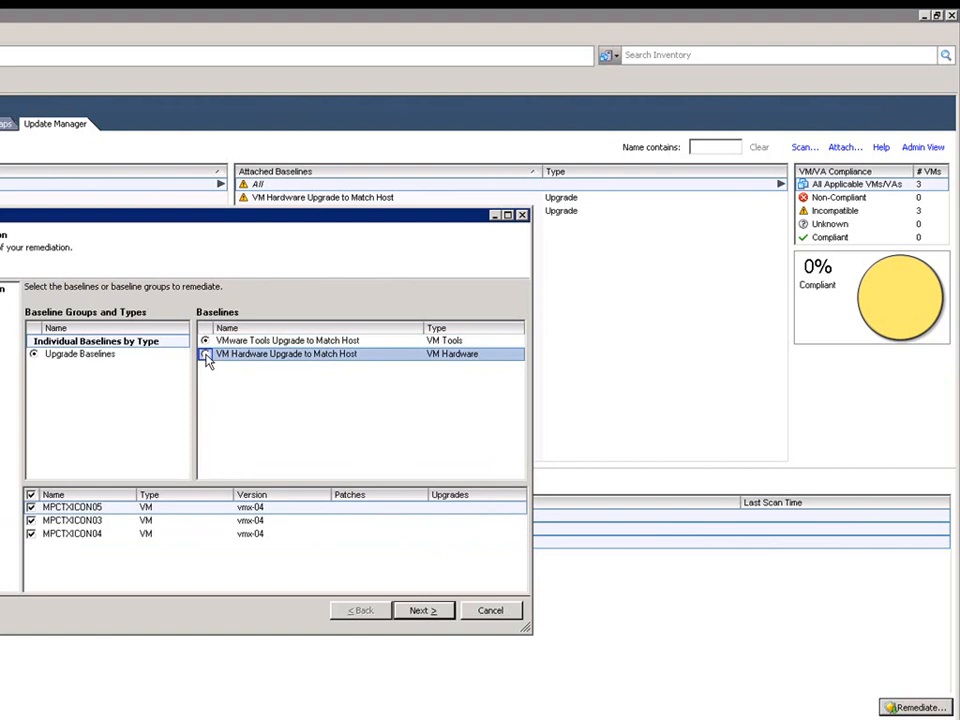
pyautogui.click(424, 611)
pyautogui.click(426, 611)
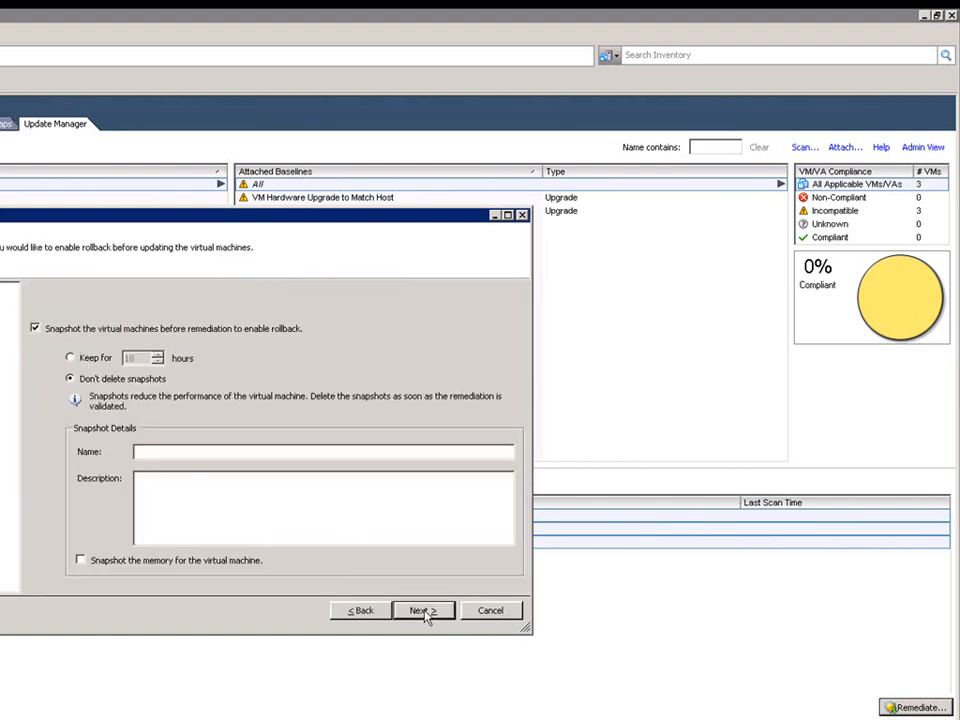
pyautogui.click(76, 359)
pyautogui.click(104, 563)
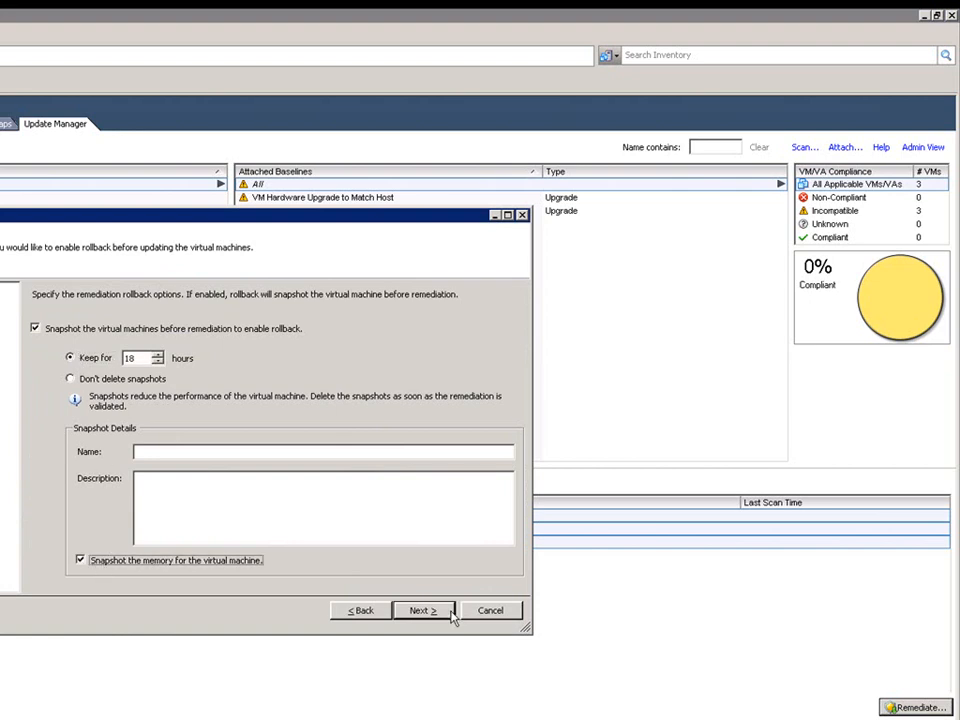
pyautogui.click(418, 612)
pyautogui.click(421, 611)
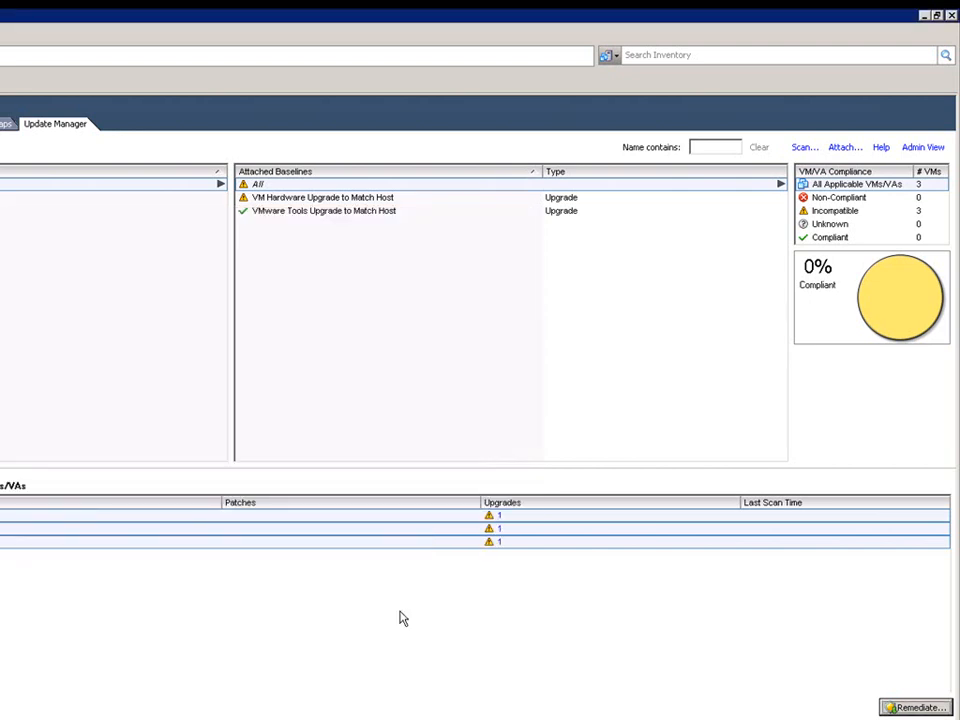